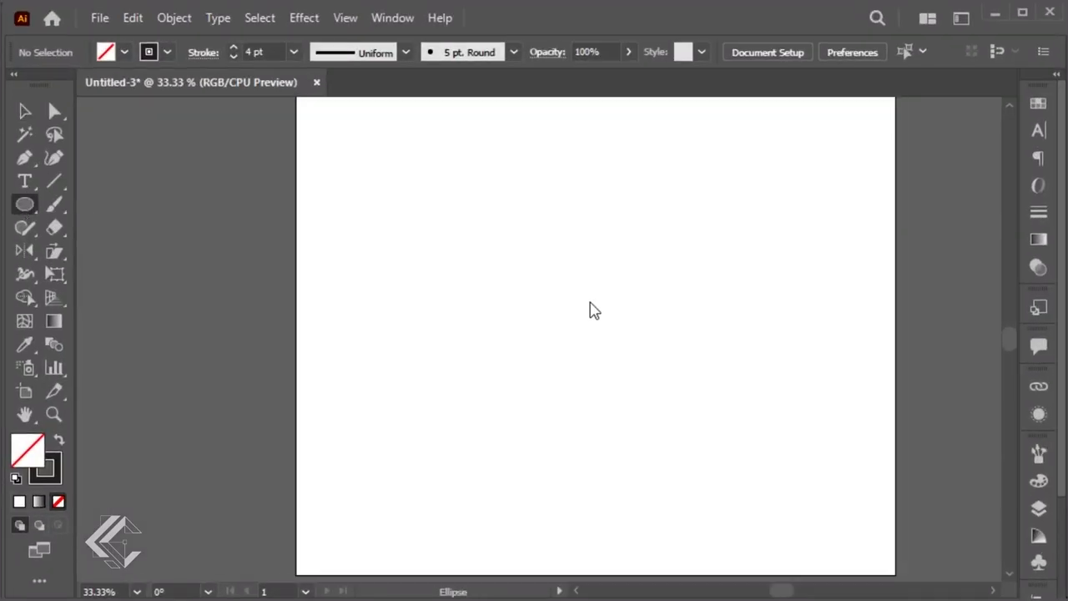
- Draw a circle mid-artboard and a larger circle overlapping it above
mouse_move(497, 233)
mouse_down()
mouse_move(710, 430)
mouse_move(722, 455)
mouse_up()
key(v)
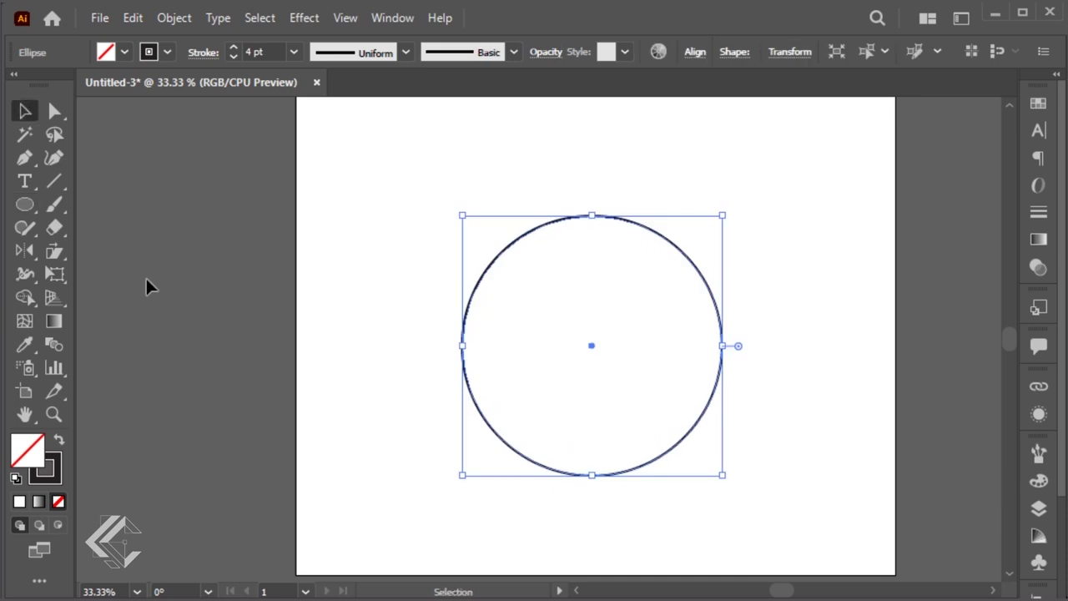
click(30, 212)
mouse_move(489, 398)
mouse_down()
mouse_move(740, 248)
mouse_move(742, 207)
mouse_up()
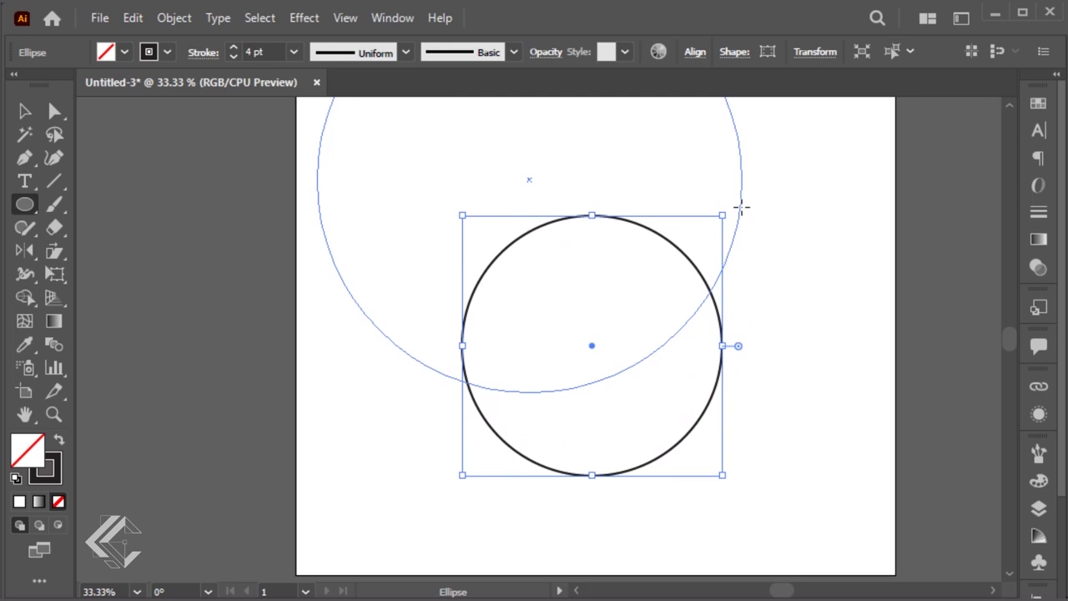
drag(742, 207, 742, 207)
key(v)
click(782, 335)
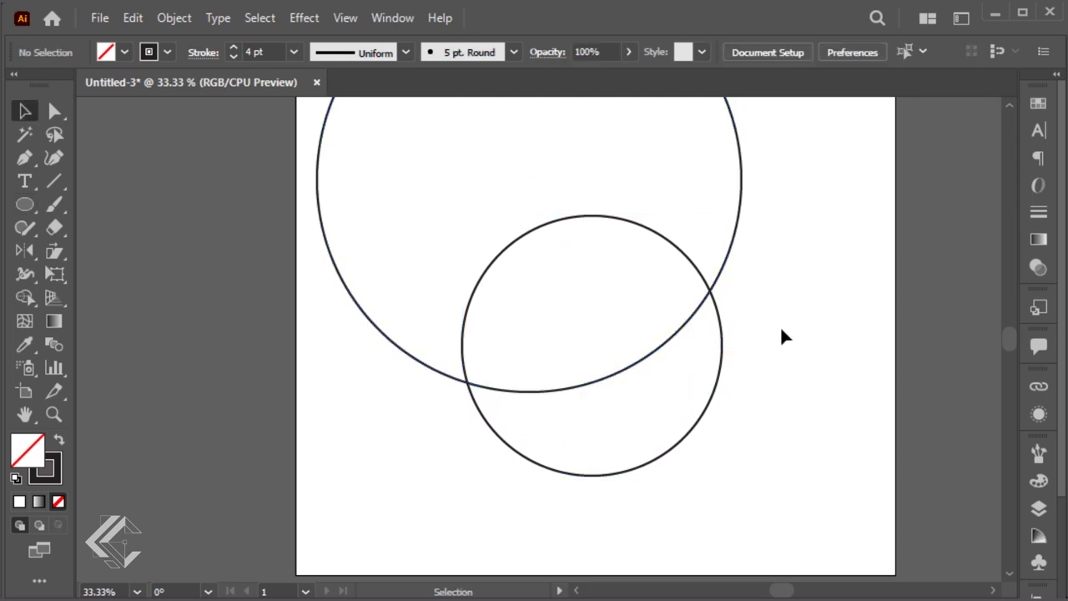
- Copy the large circle, paste it in front, and shift the copy down-left
click(695, 323)
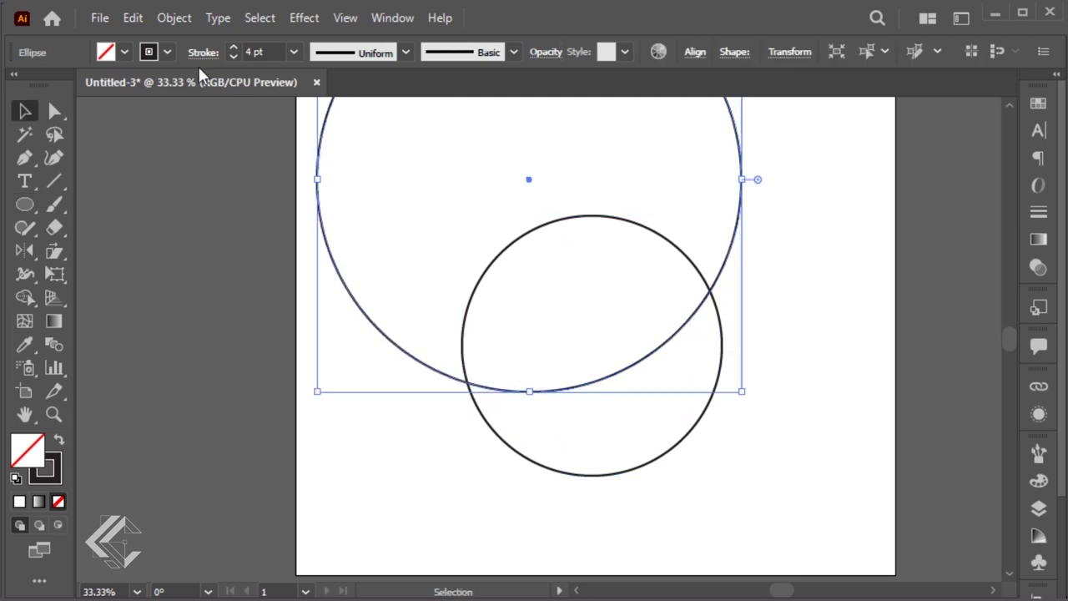
click(133, 17)
click(162, 111)
click(133, 18)
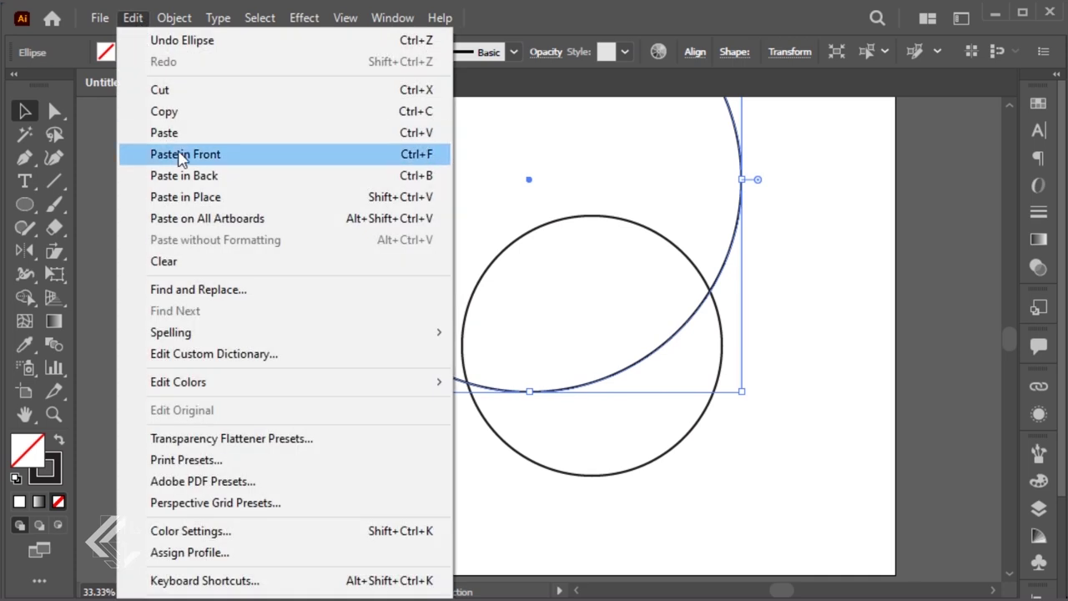
click(183, 155)
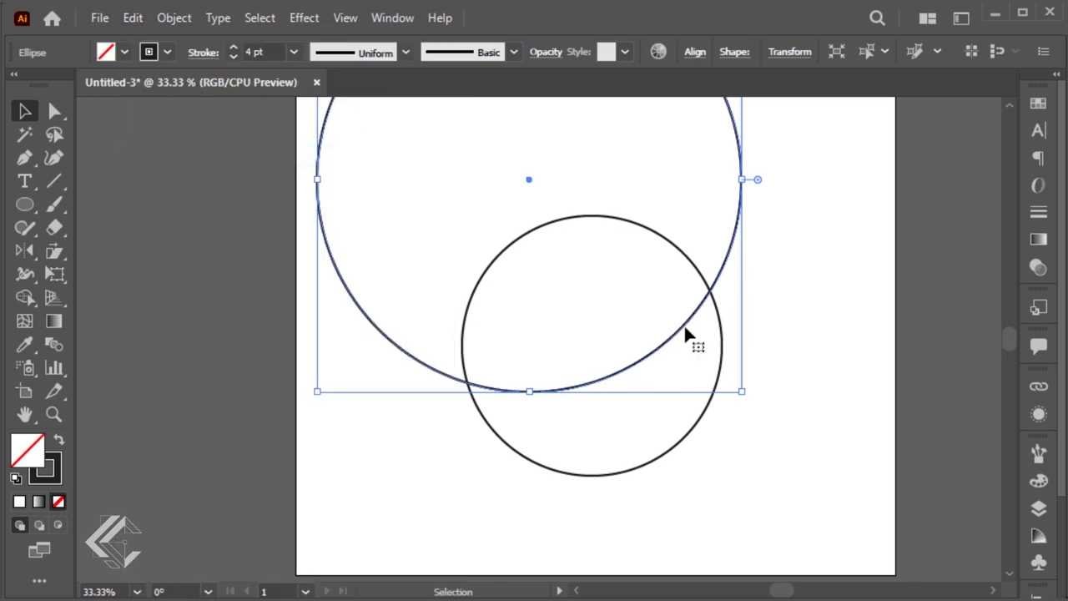
drag(685, 329, 667, 365)
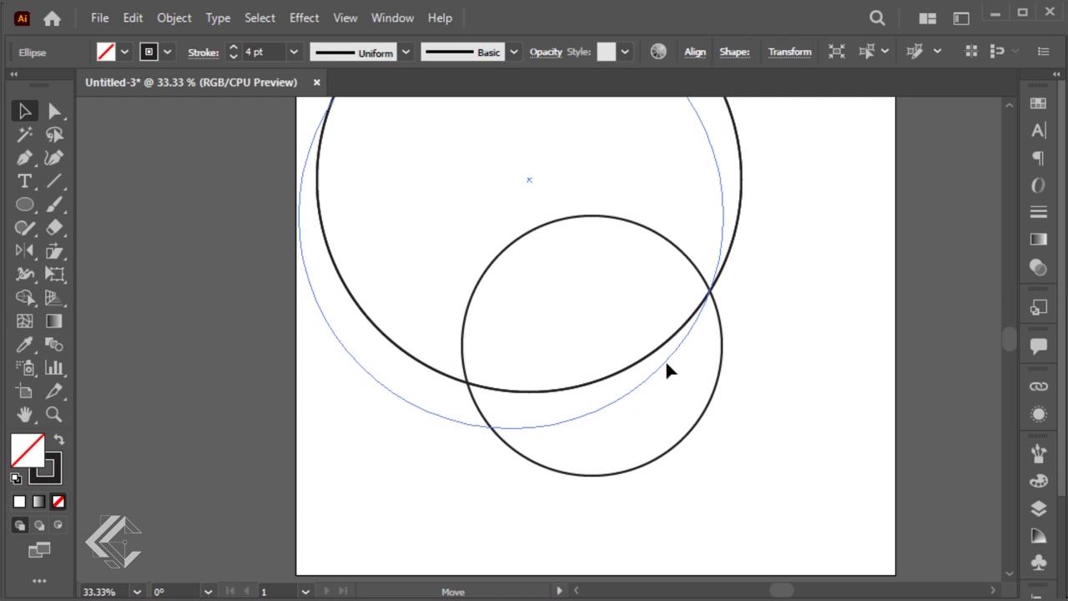
drag(667, 365, 666, 365)
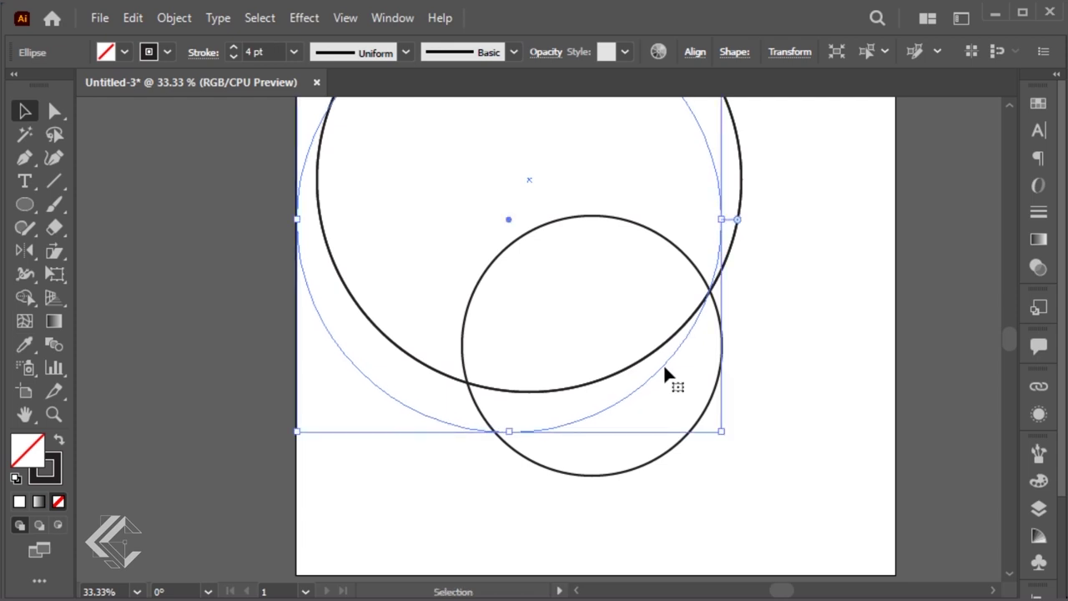
- Paste another copy further down-left, then nudge the other large circle up slightly
click(136, 22)
click(209, 150)
mouse_move(666, 348)
mouse_down()
mouse_move(574, 455)
mouse_move(565, 451)
mouse_up()
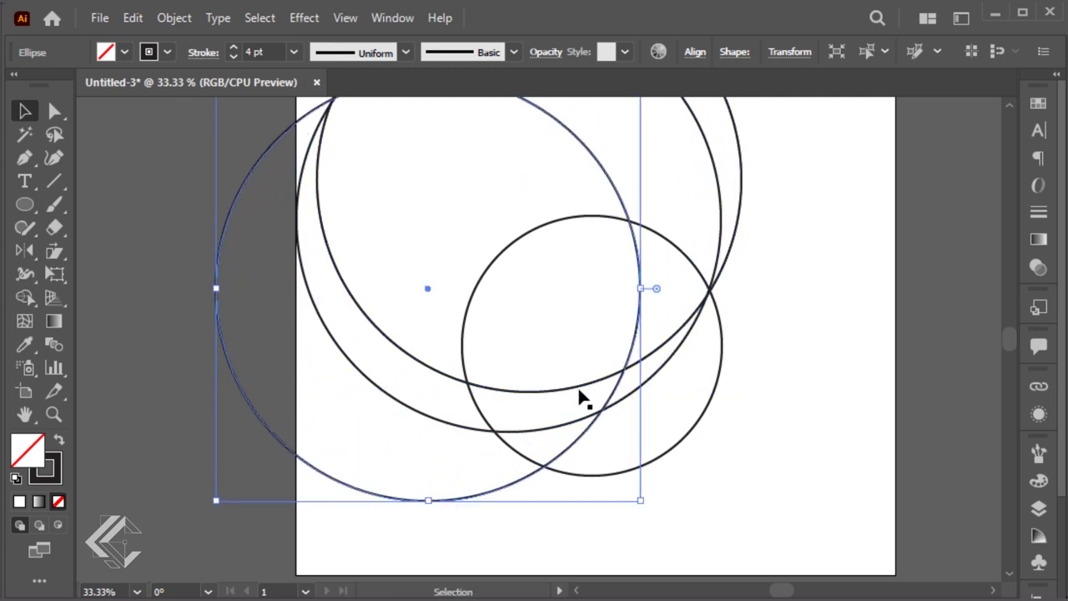
click(672, 377)
click(680, 351)
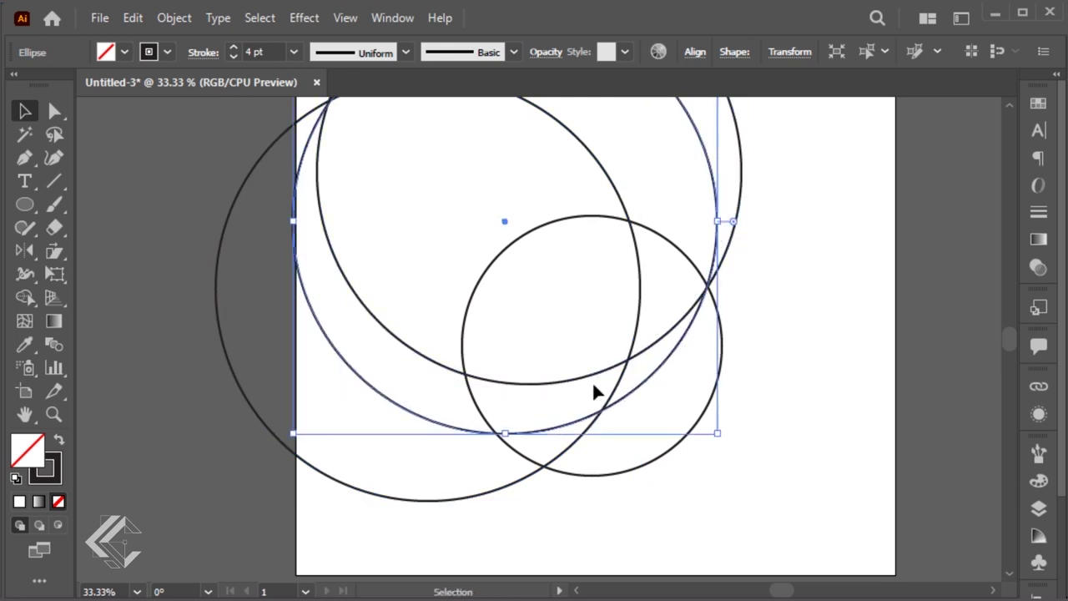
drag(699, 313, 707, 267)
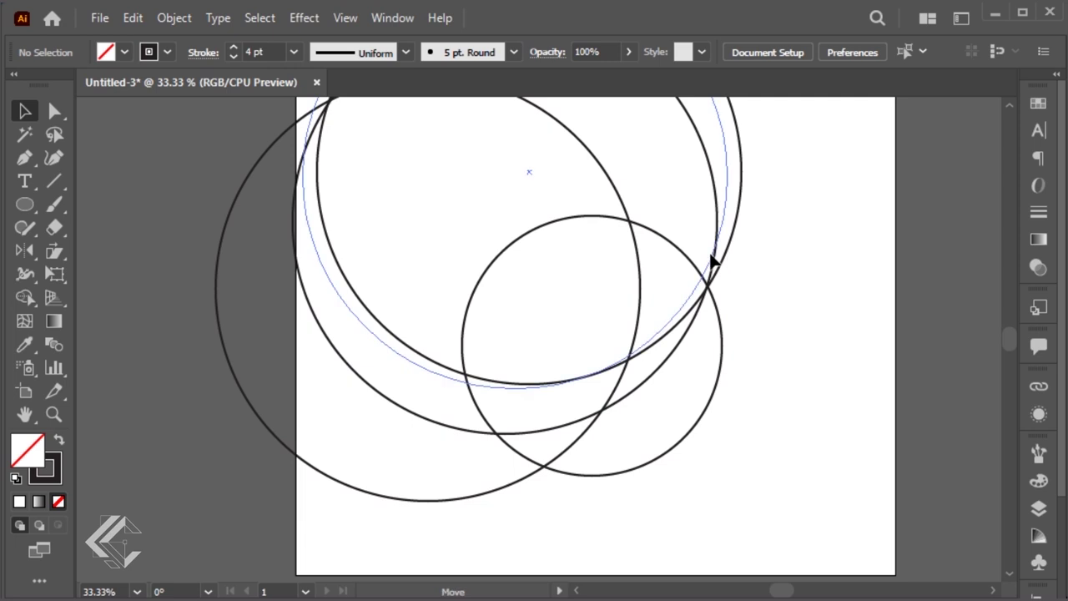
drag(601, 370, 602, 361)
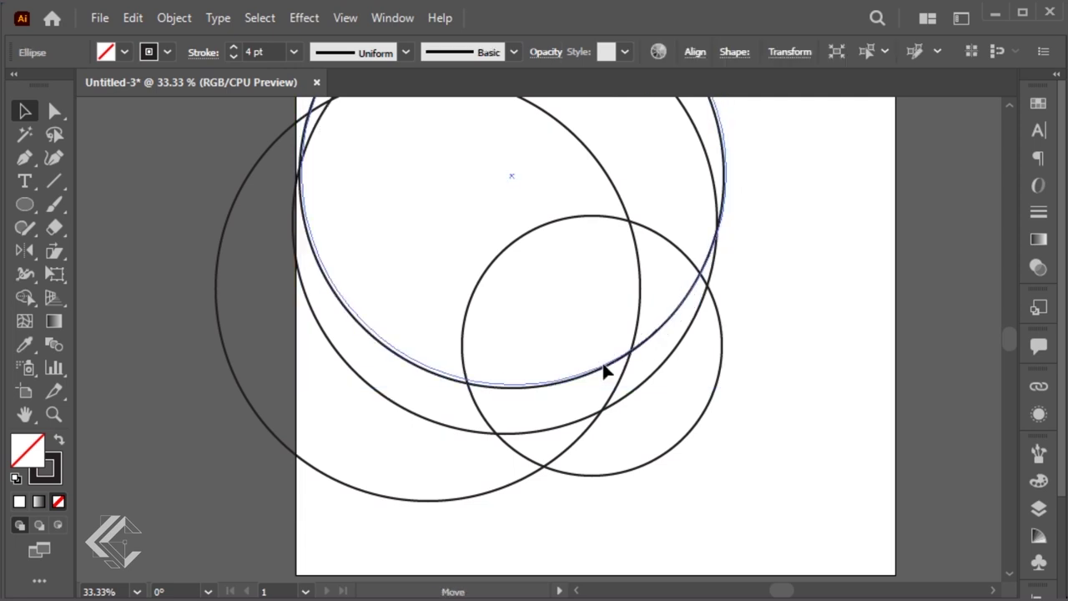
key(ctrl+shift+a)
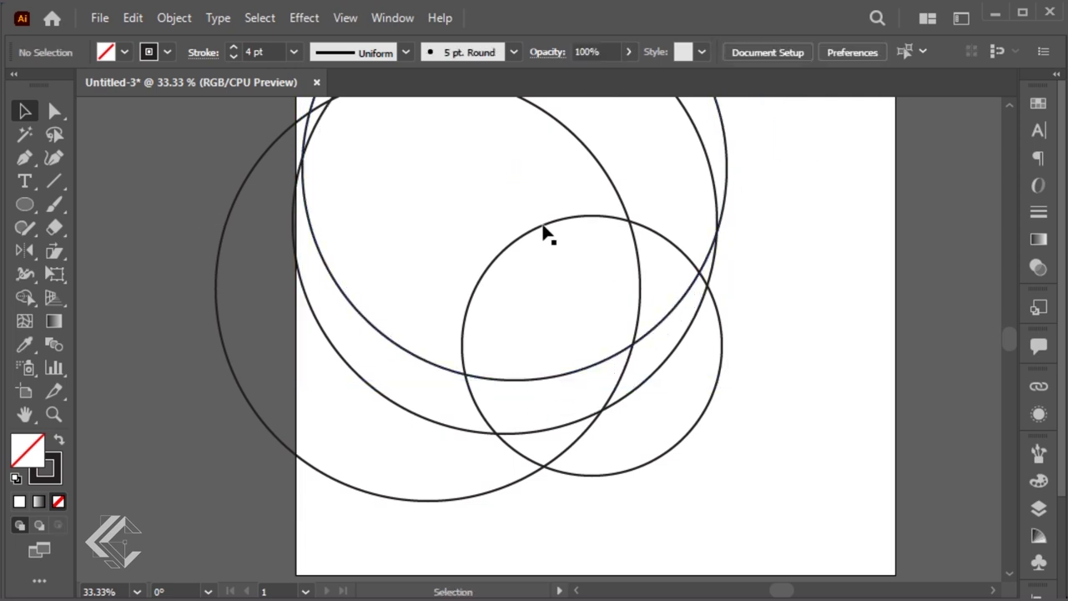
click(24, 204)
- Draw a small circle inside the lower circle with a vertical line below it
drag(492, 290, 555, 322)
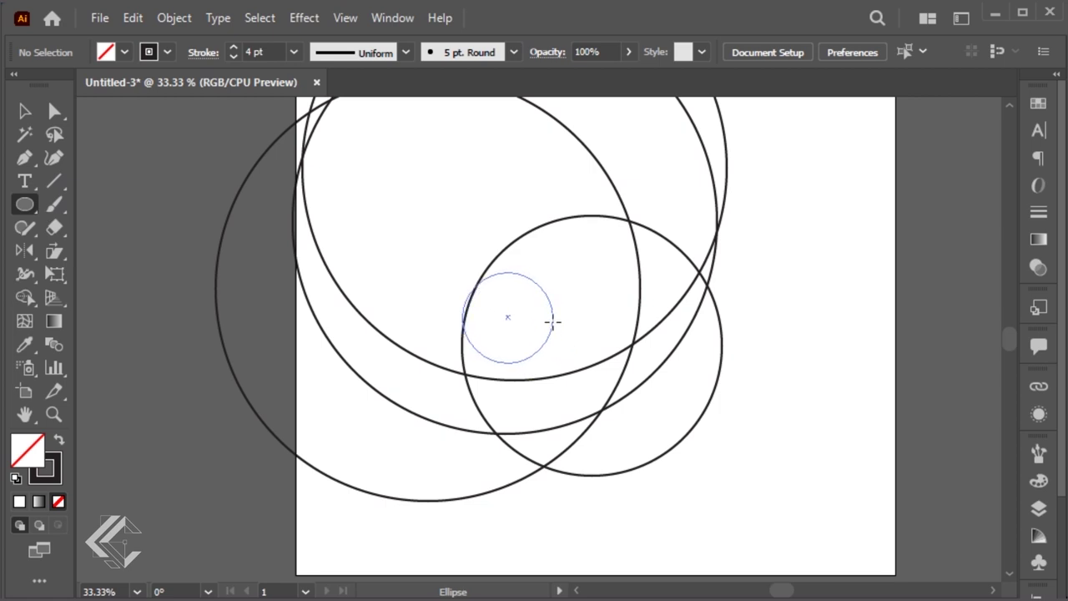
drag(554, 322, 561, 321)
key(v)
click(600, 323)
click(56, 188)
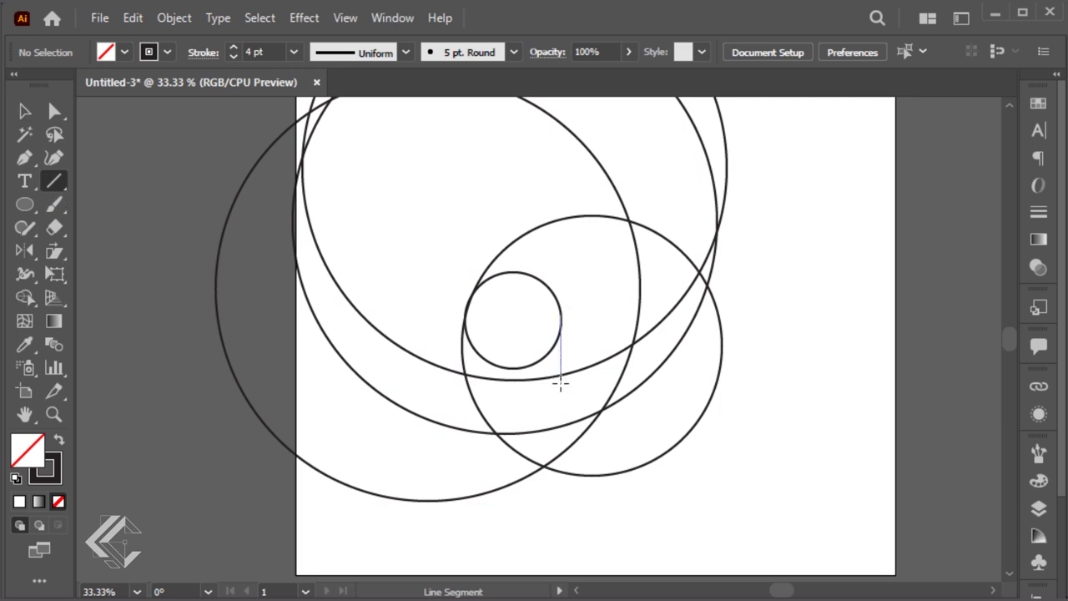
drag(560, 383, 560, 384)
key(v)
shift+click(543, 362)
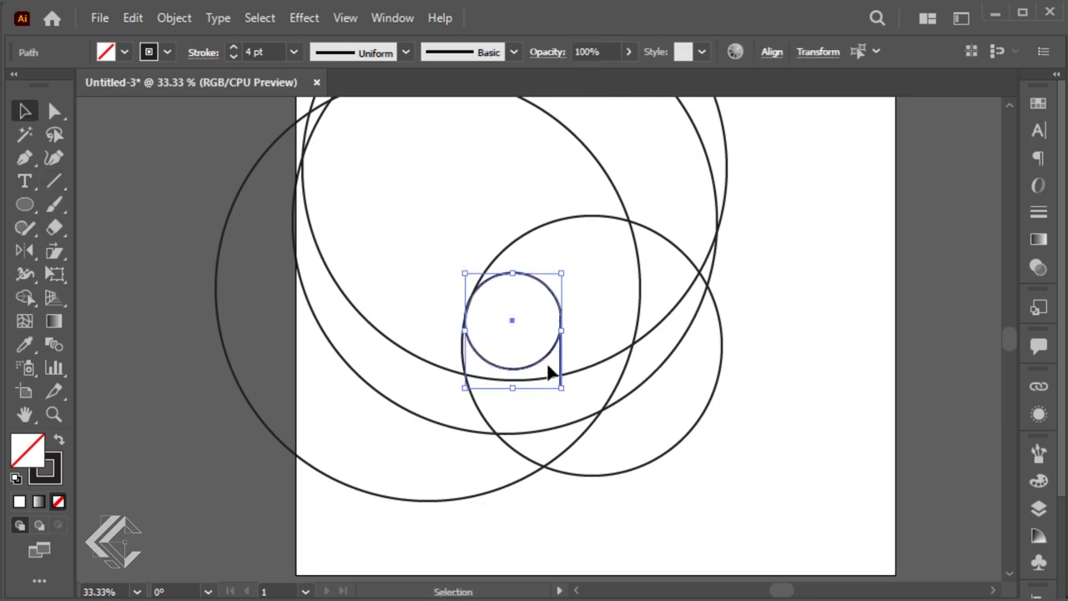
click(778, 346)
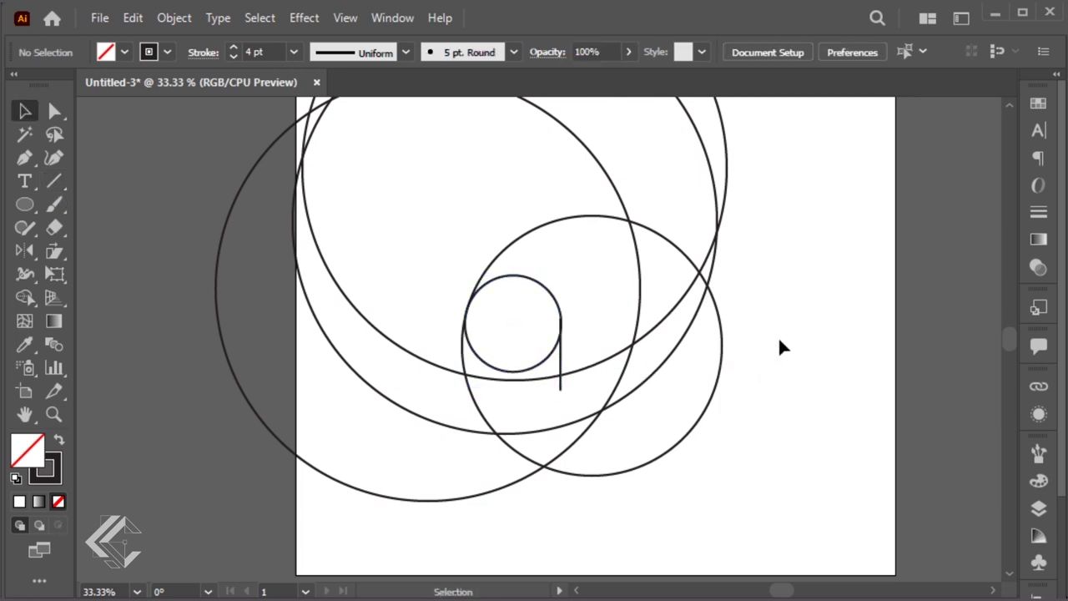
- Add a short diagonal line near where the circles cross
click(54, 181)
drag(627, 357, 634, 364)
key(v)
click(806, 252)
- Merge the small circle region into an arch and the lower lens regions into a crescent with Shape Builder
mouse_move(808, 222)
mouse_down()
mouse_move(465, 489)
mouse_move(503, 479)
mouse_up()
key(shift+m)
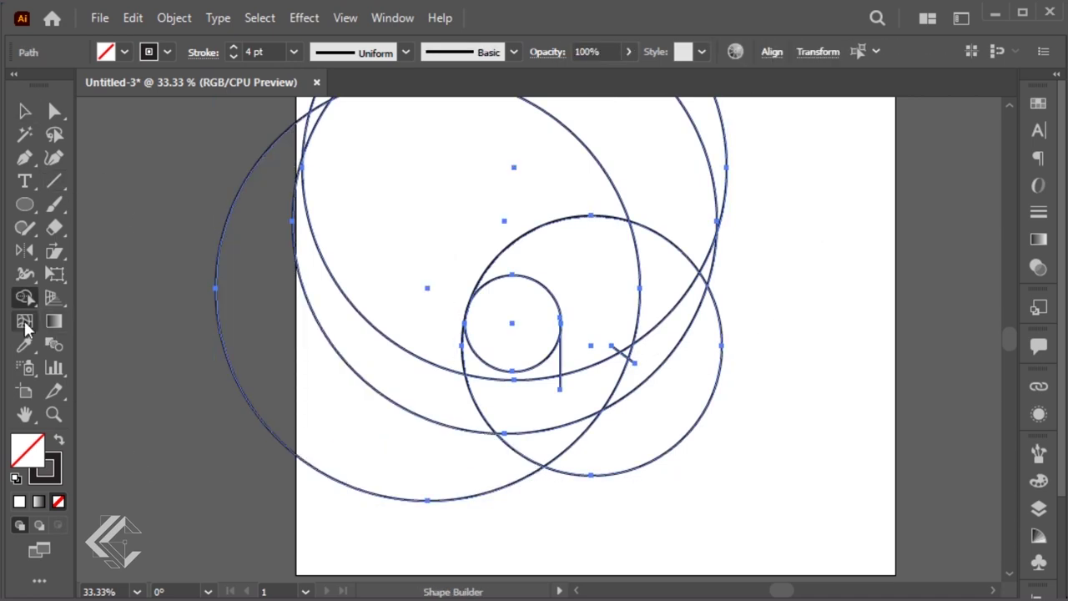
drag(520, 359, 534, 380)
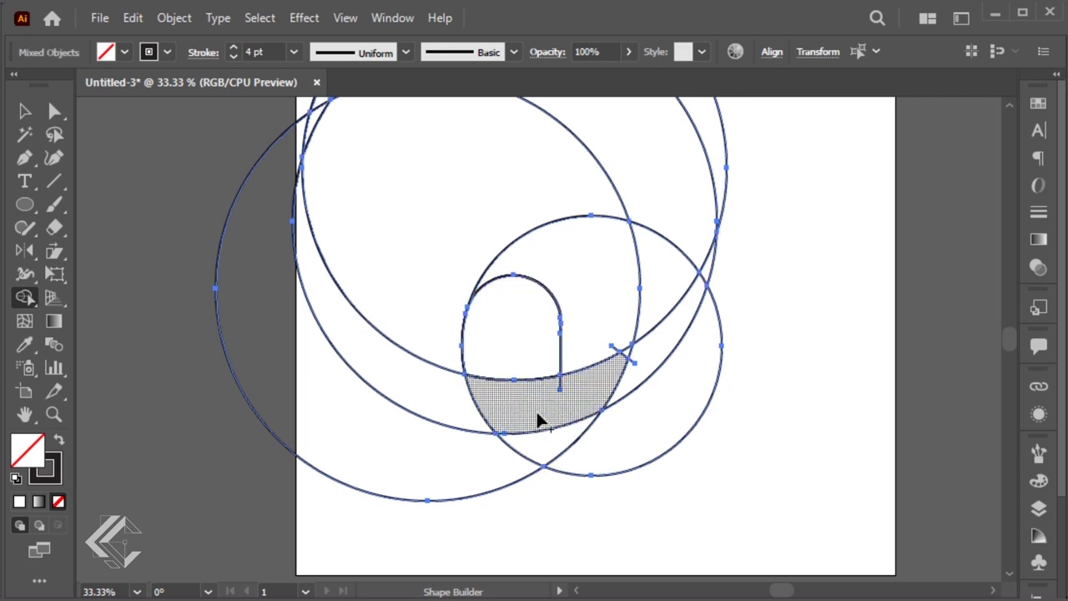
drag(538, 417, 606, 453)
drag(770, 425, 770, 425)
key(v)
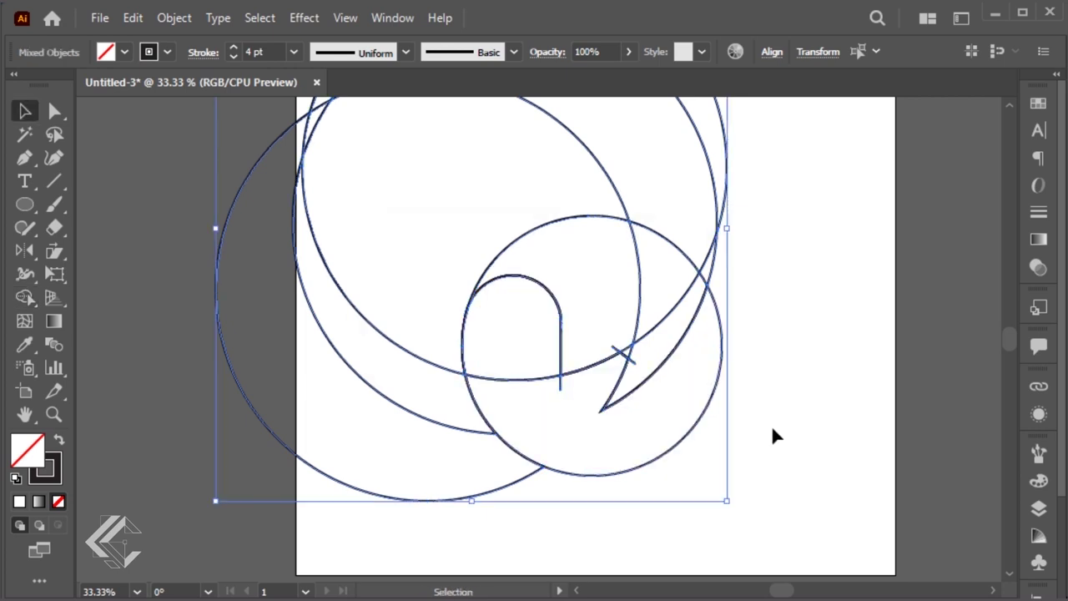
click(232, 313)
- Add a small handle circle on the cup's right side and merge its region into one shape
click(25, 204)
drag(769, 383, 780, 393)
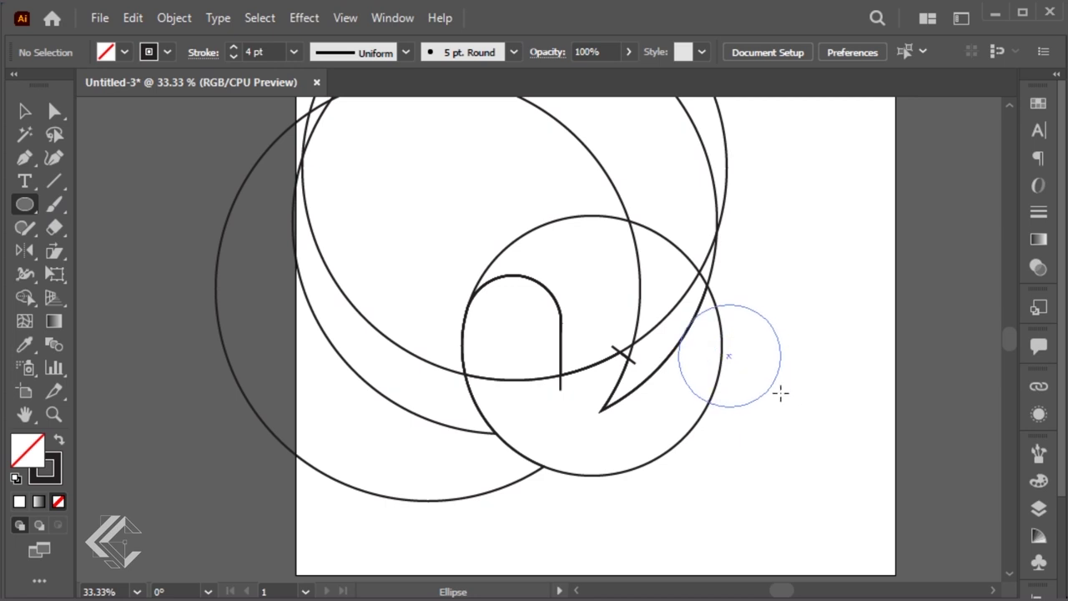
drag(781, 392, 781, 399)
key(v)
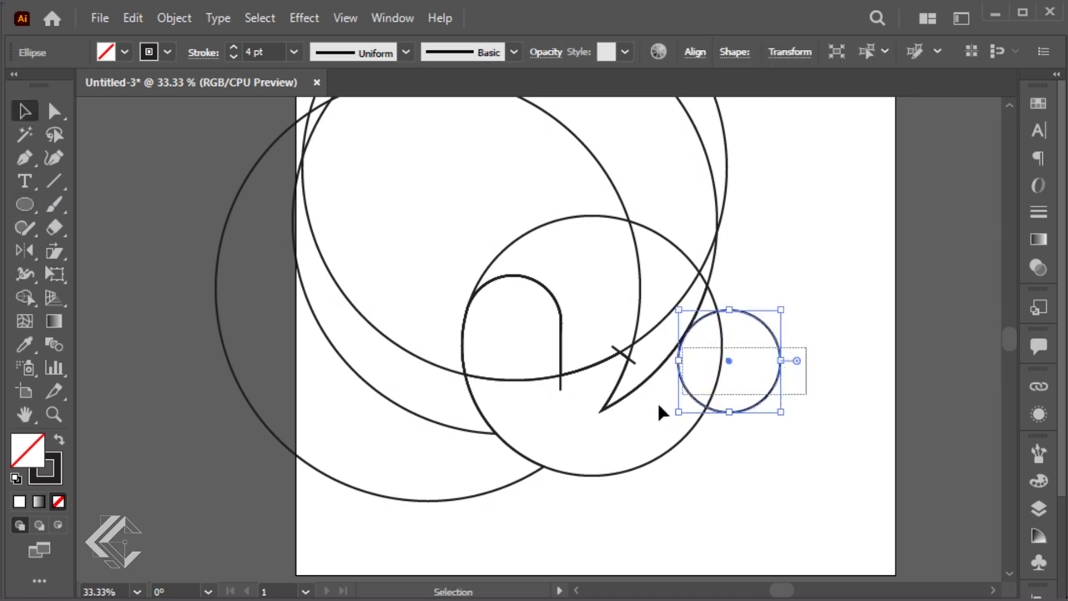
key(ctrl+a)
key(shift+m)
click(744, 375)
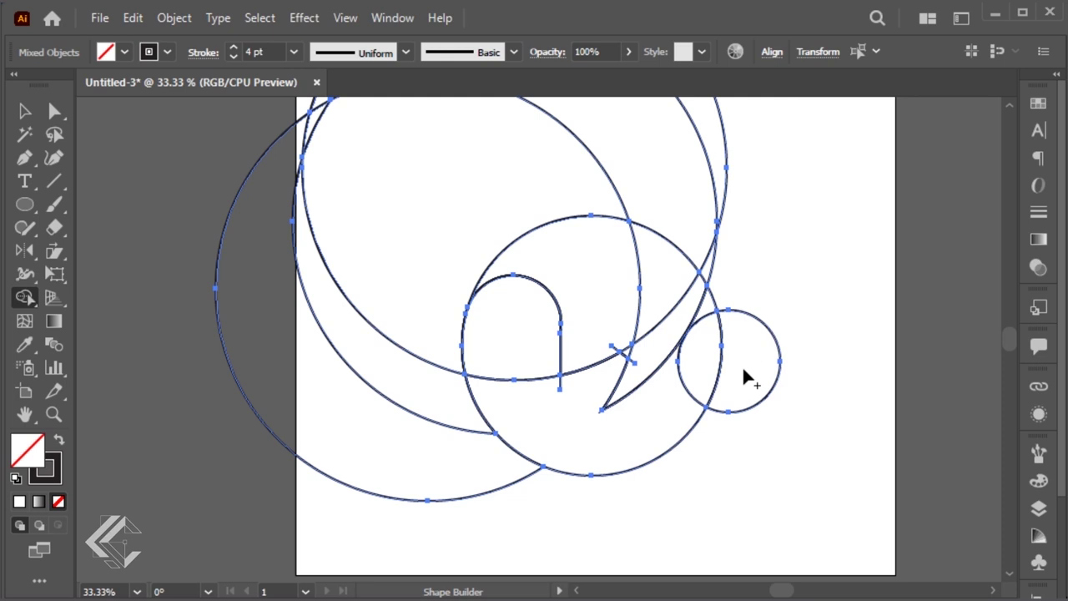
key(v)
click(740, 463)
- Cut the handle, cup circle and arch pieces, then select the leftover guide shapes
click(751, 407)
shift+click(643, 451)
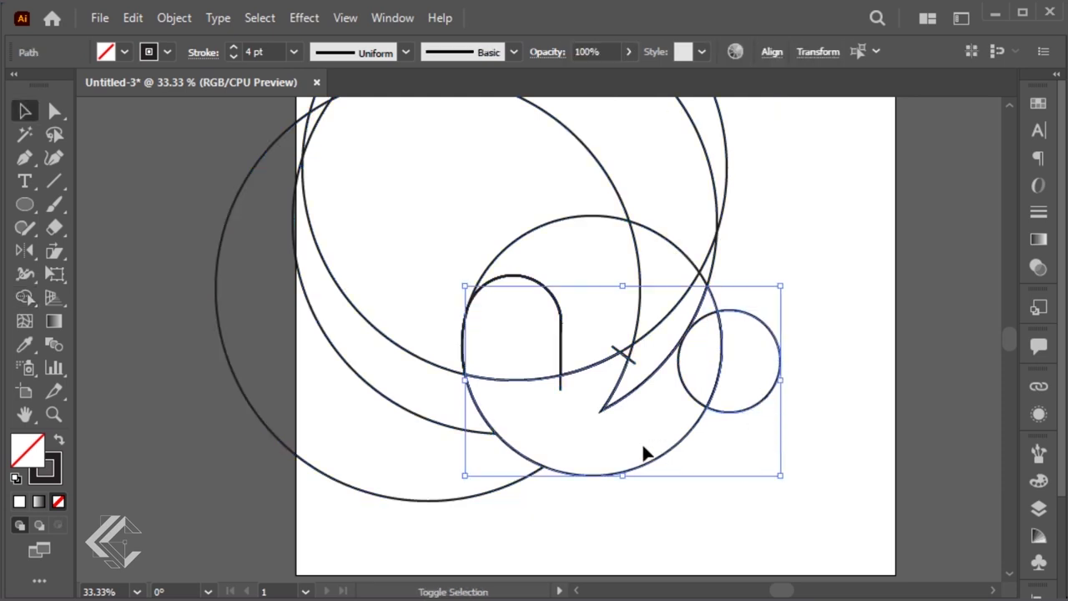
shift+click(553, 300)
click(133, 18)
click(167, 92)
mouse_move(826, 524)
mouse_down()
mouse_move(377, 280)
mouse_move(400, 248)
mouse_up()
- Delete the leftover guides and paste the logo pieces into the other document
key(Delete)
key(ctrl+0)
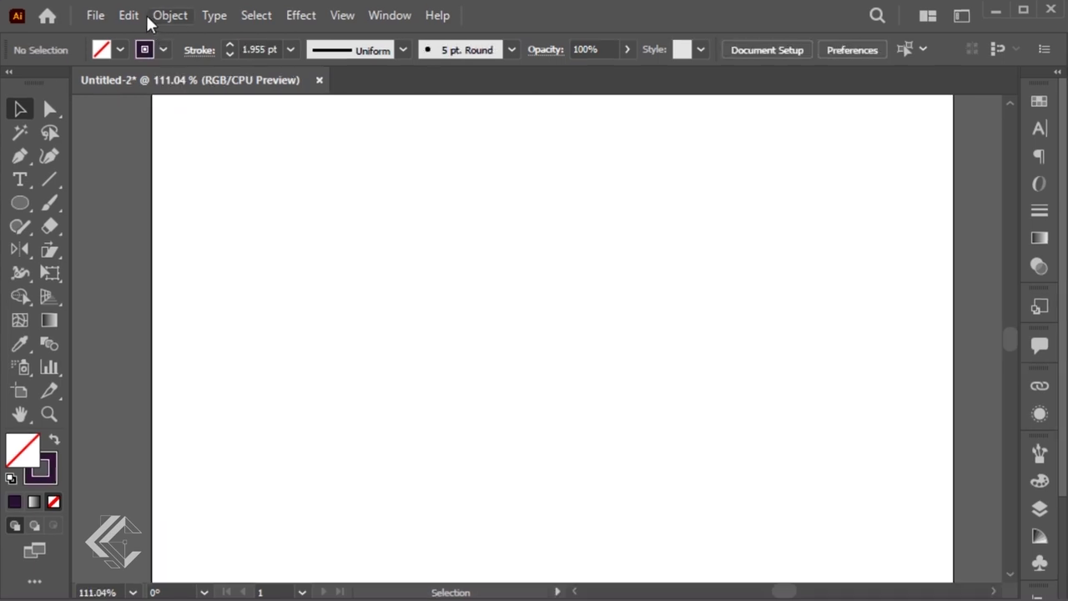
click(133, 18)
click(204, 154)
click(875, 267)
drag(870, 205, 344, 490)
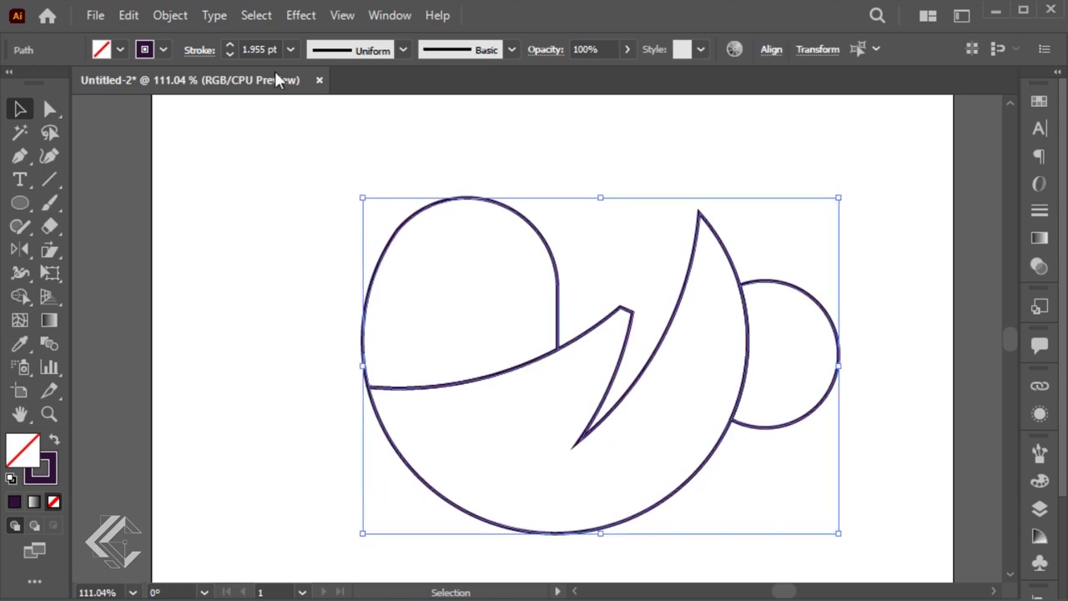
- Give the logo strokes round corners and scale the logo down slightly
scroll(255, 50, up, 4)
scroll(253, 51, up, 2)
scroll(250, 55, up, 1)
scroll(249, 59, up, 1)
click(204, 51)
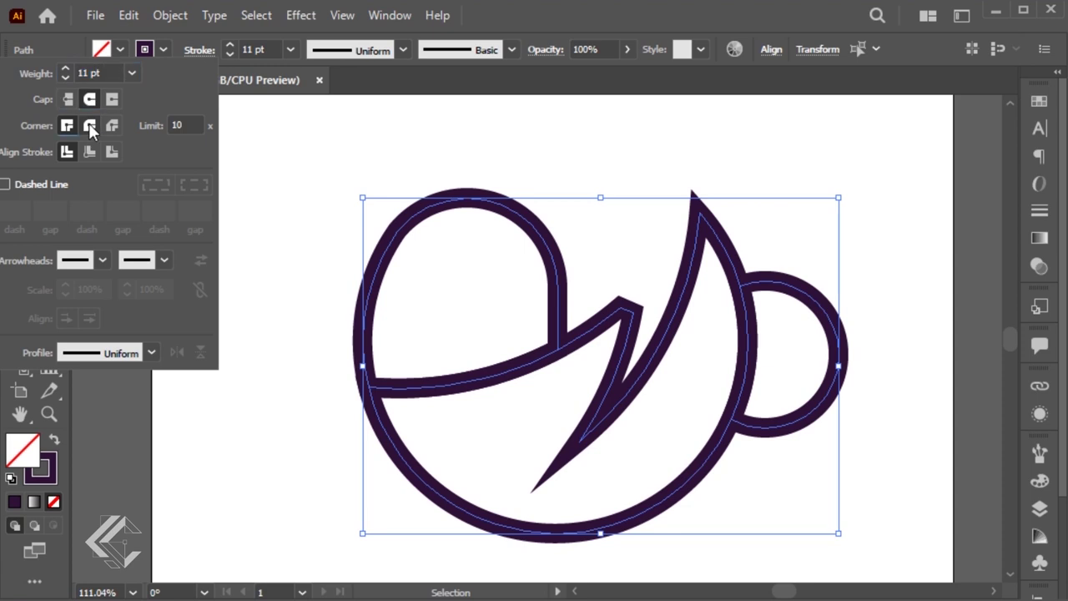
click(90, 125)
drag(839, 198, 823, 210)
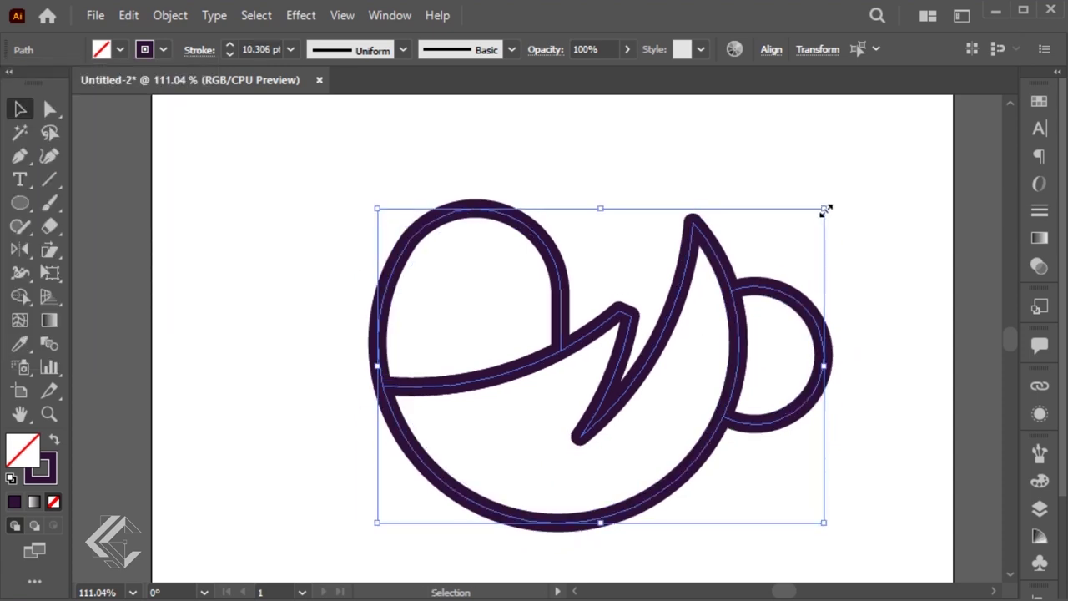
- Round the sharp notch corner on the logo with the Direct Selection tool
key(ctrl+1)
key(a)
drag(767, 302, 829, 272)
click(890, 231)
key(a)
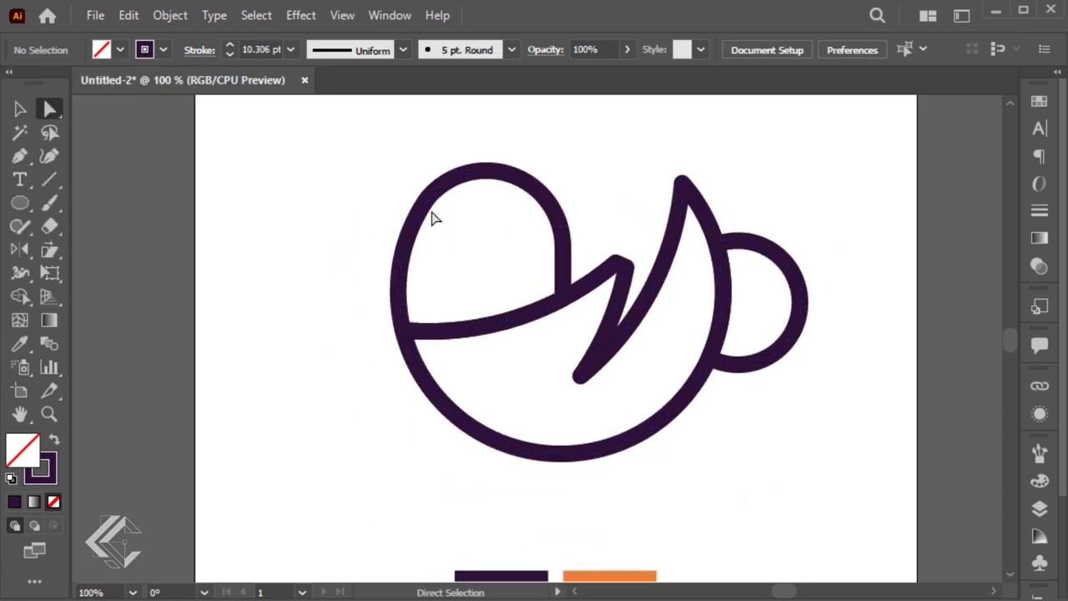
drag(409, 192, 442, 218)
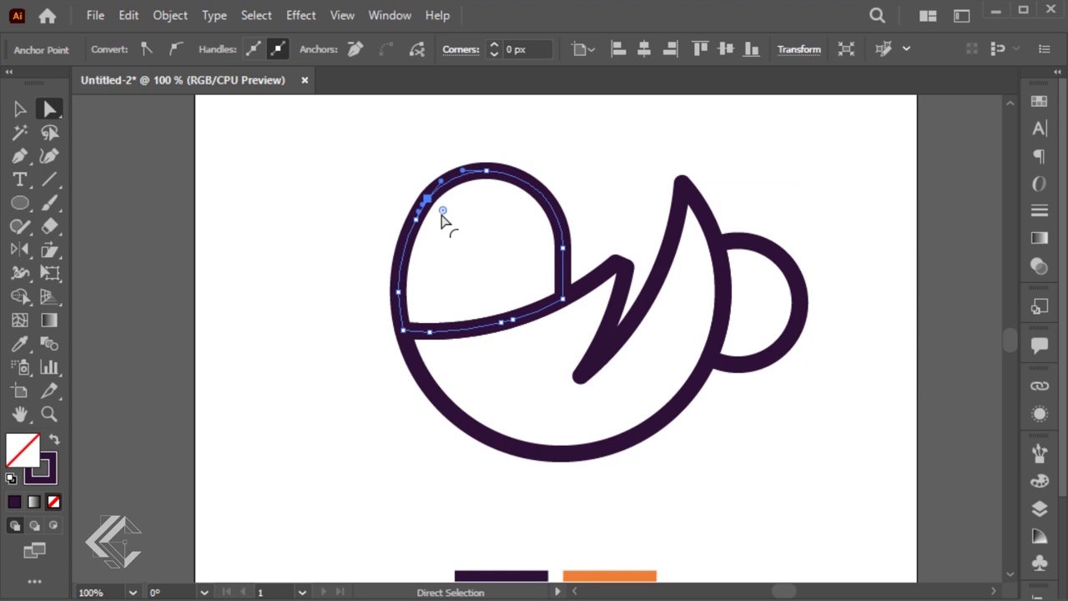
ctrl+click(620, 177)
mouse_move(634, 240)
mouse_down()
mouse_move(597, 268)
mouse_move(541, 388)
mouse_up()
key(v)
- Fill the cup's bowl and crescent path with orange sampled from the orange bar
click(843, 198)
drag(715, 418, 716, 378)
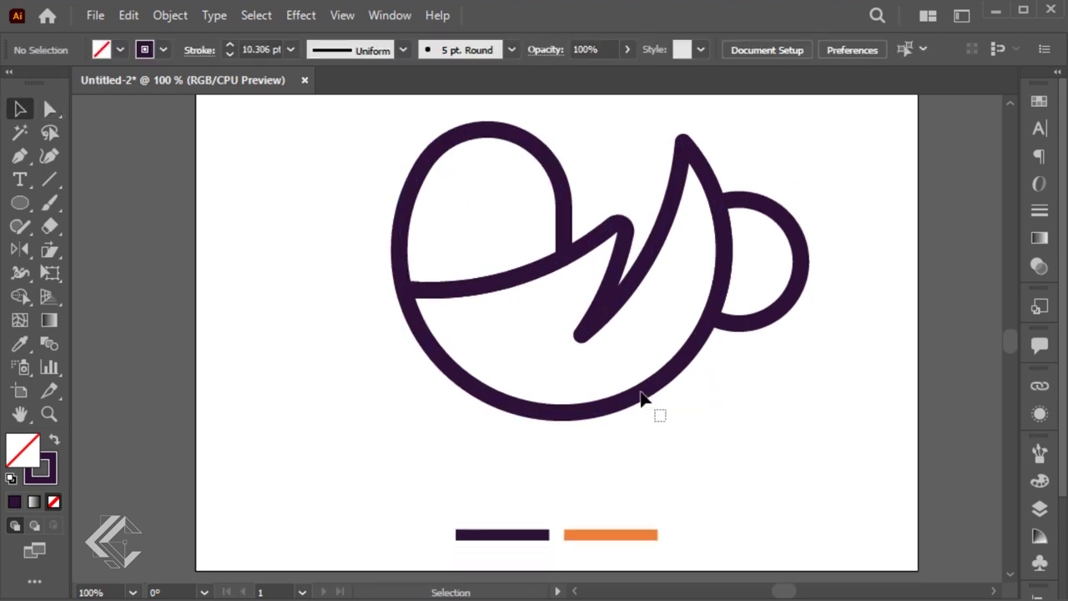
click(633, 386)
key(i)
click(620, 532)
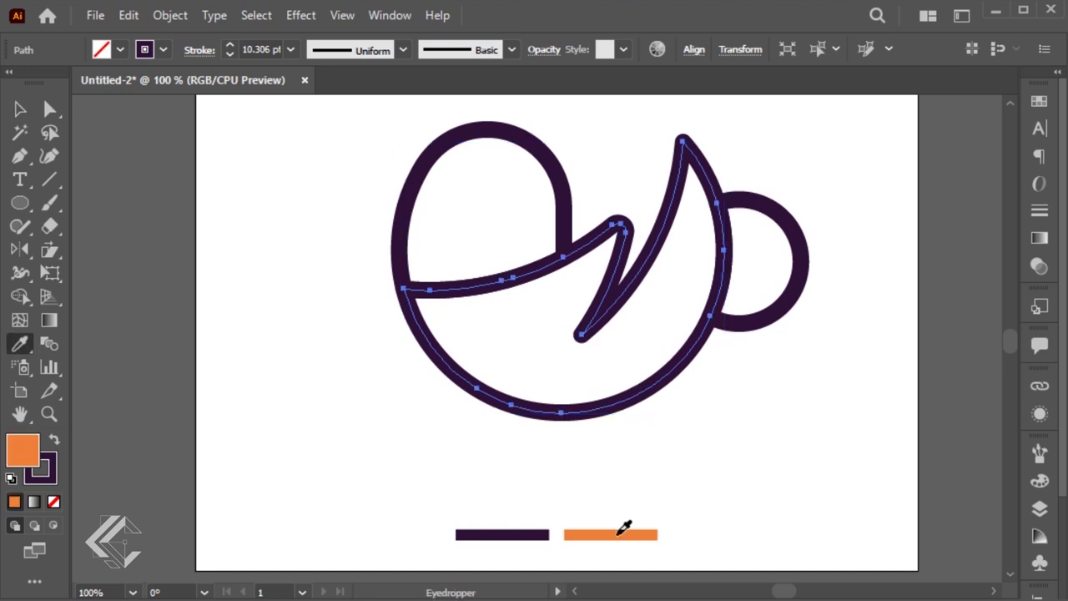
key(v)
click(759, 441)
drag(734, 424, 735, 436)
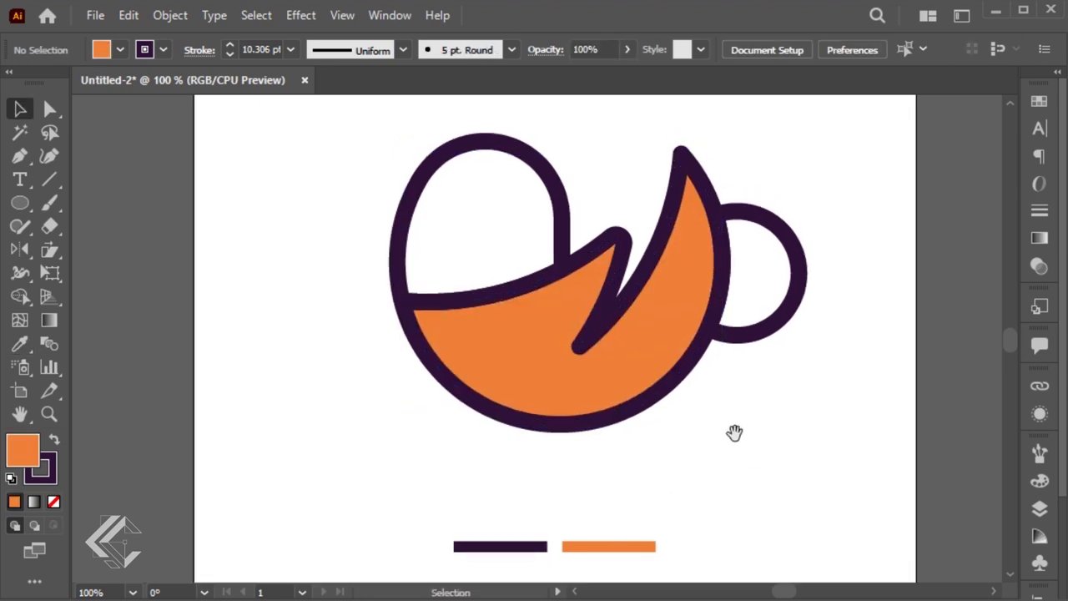
scroll(734, 432, up, 3)
key(m)
drag(655, 184, 659, 185)
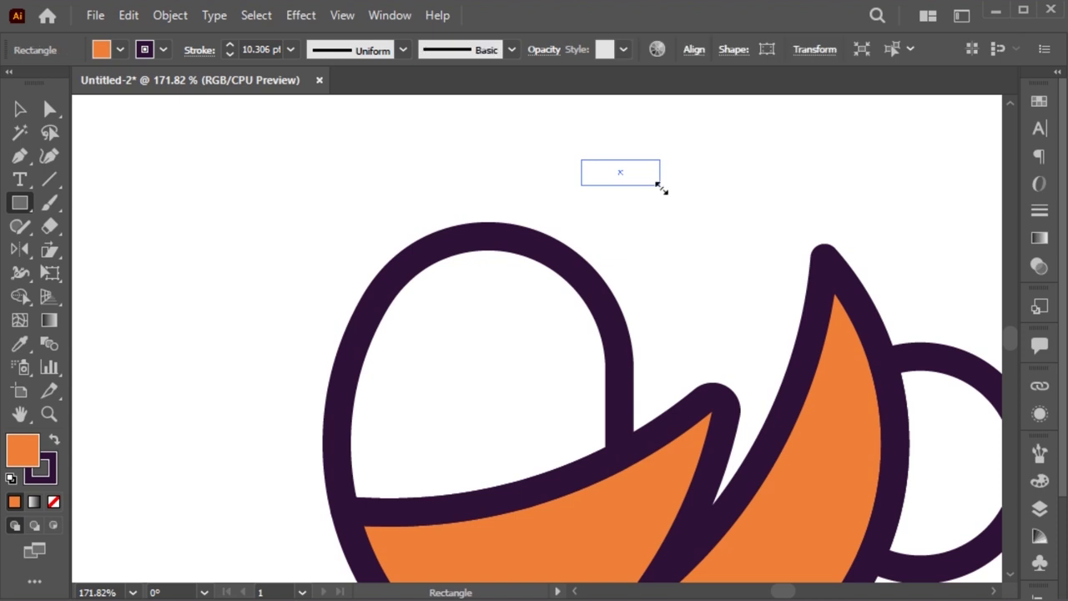
- Make the small rectangle solid dark and perspective-distort it into a trapezoid
click(55, 501)
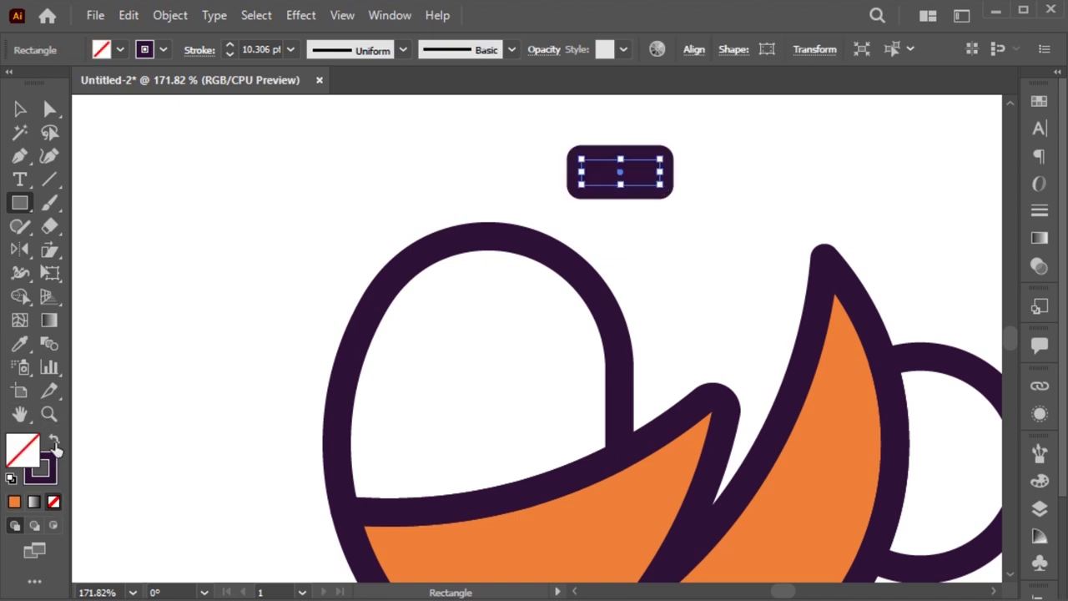
key(shift+x)
key(v)
key(e)
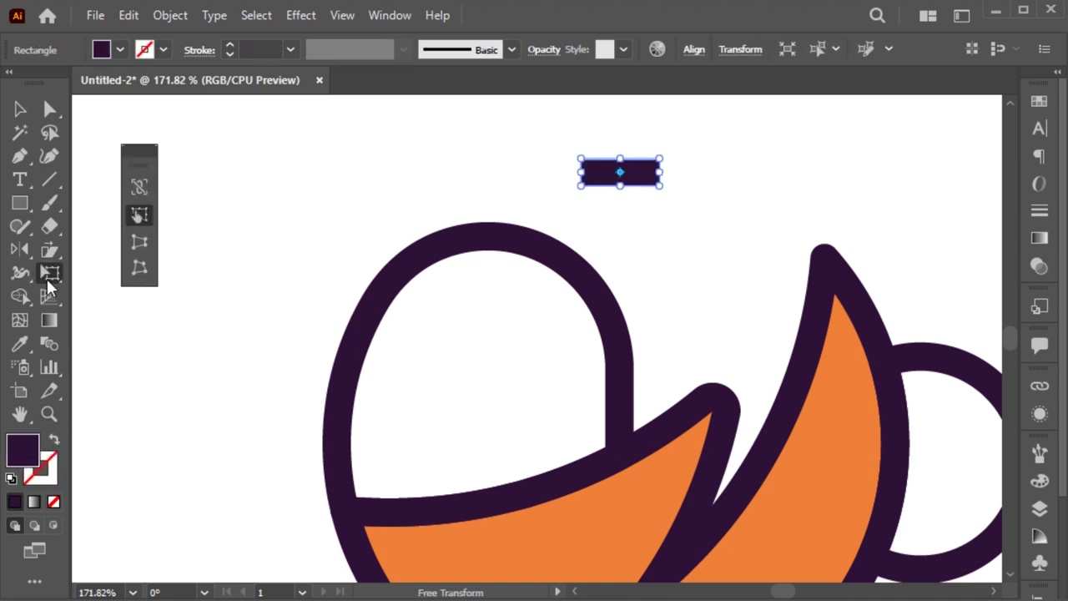
click(139, 241)
drag(661, 186, 662, 192)
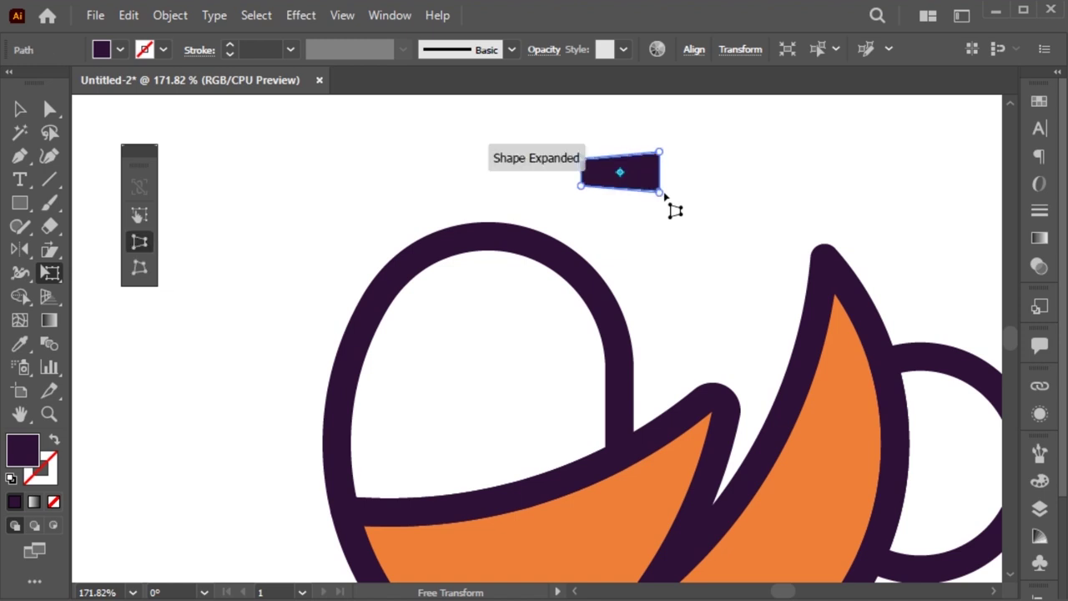
key(v)
click(703, 165)
- Round off the trapezoid's right corners
key(a)
drag(682, 131, 634, 213)
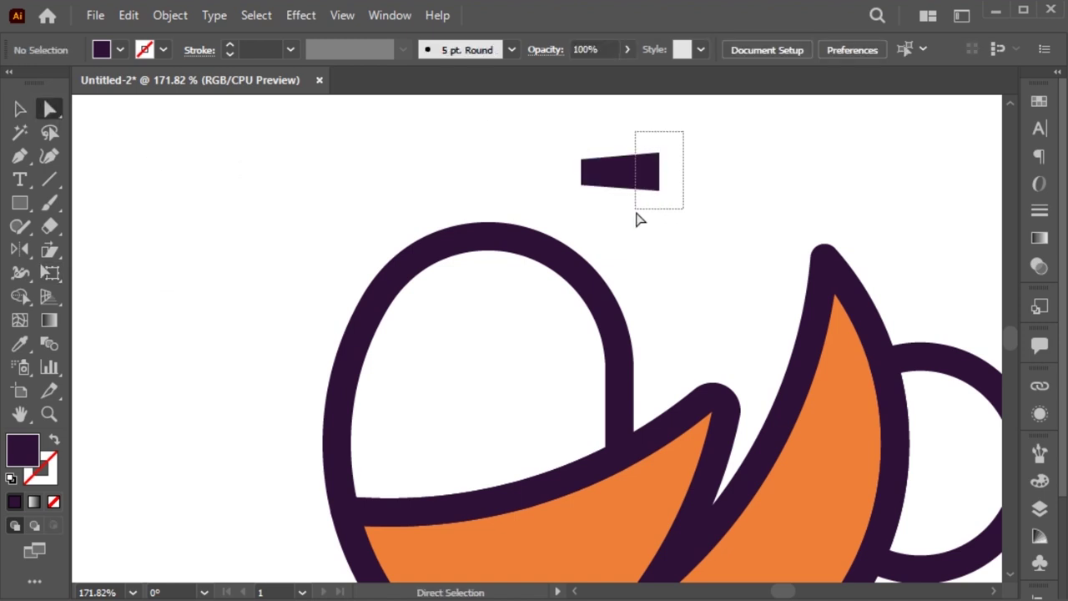
mouse_move(641, 172)
mouse_down()
mouse_move(630, 192)
mouse_move(666, 172)
mouse_up()
key(v)
click(639, 172)
- Envelope-warp the shape with Arch, bend 25% and horizontal 16%, then expand it
click(158, 16)
mouse_move(271, 575)
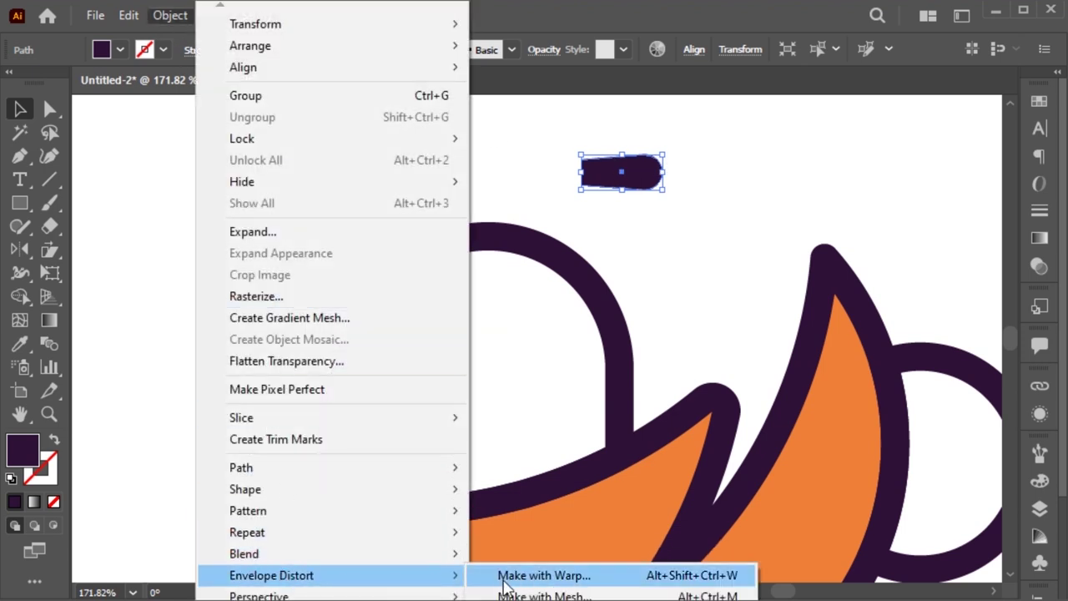
click(509, 576)
drag(846, 164, 841, 266)
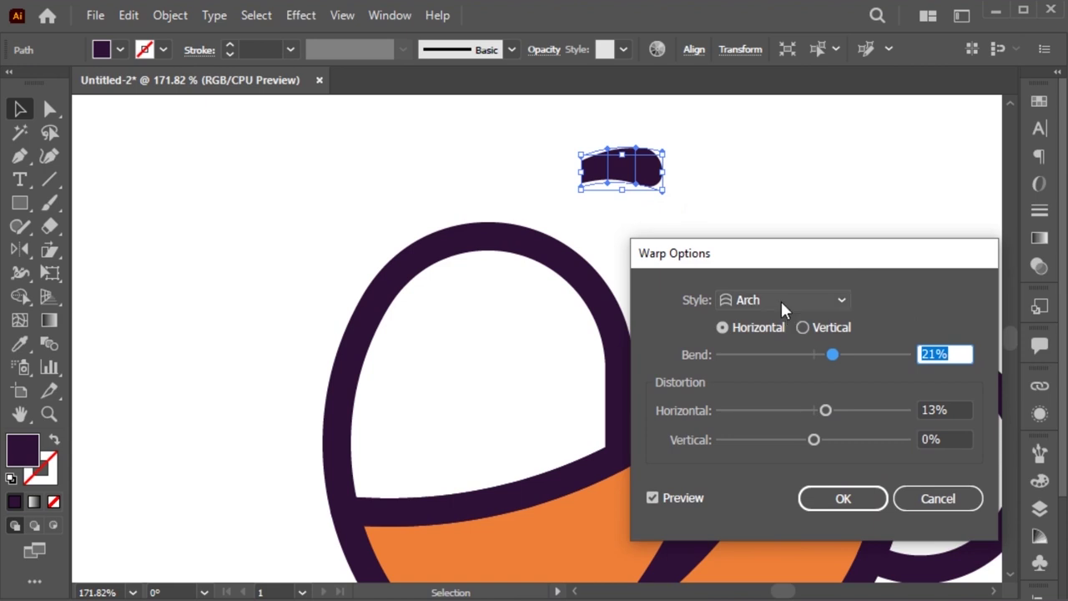
drag(825, 409, 828, 410)
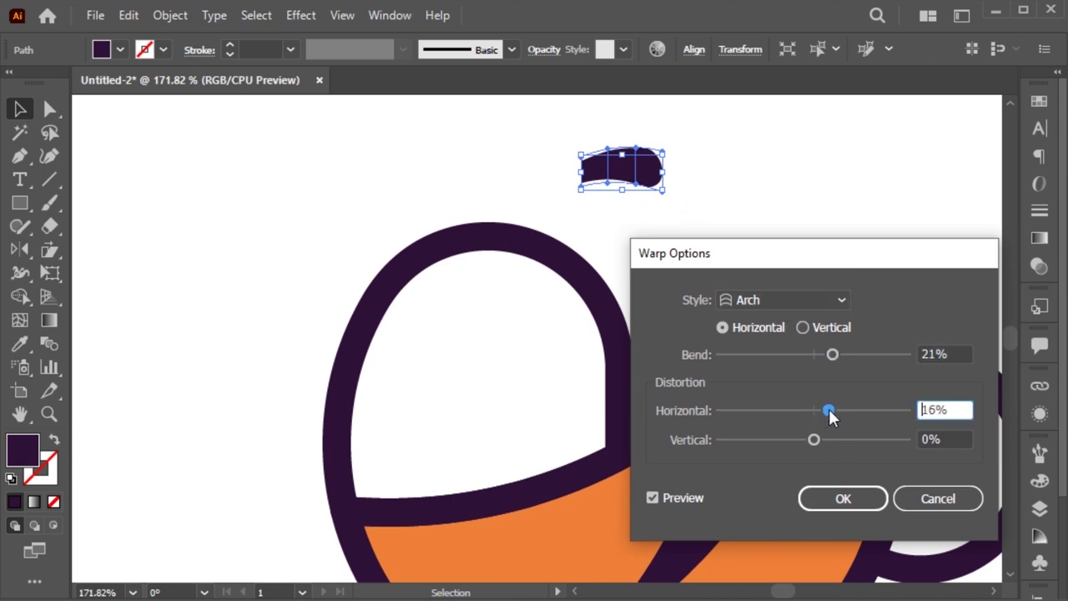
drag(832, 354, 837, 354)
click(840, 499)
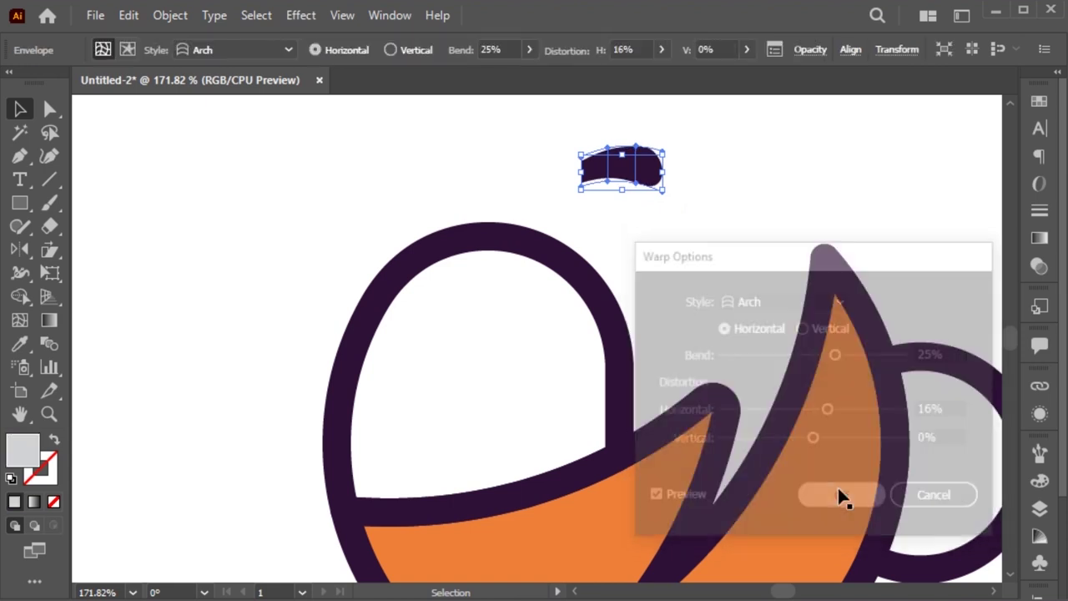
click(169, 15)
click(250, 231)
key(Return)
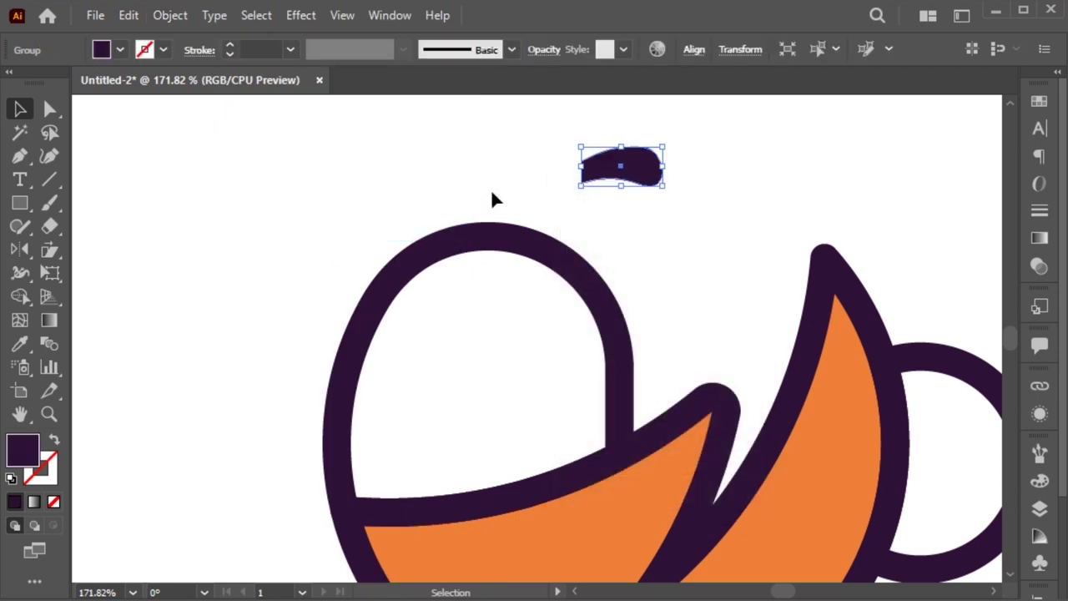
- Bulge the shape's right end outward and lower its top-left corner
key(z)
drag(522, 140, 722, 214)
key(a)
click(706, 296)
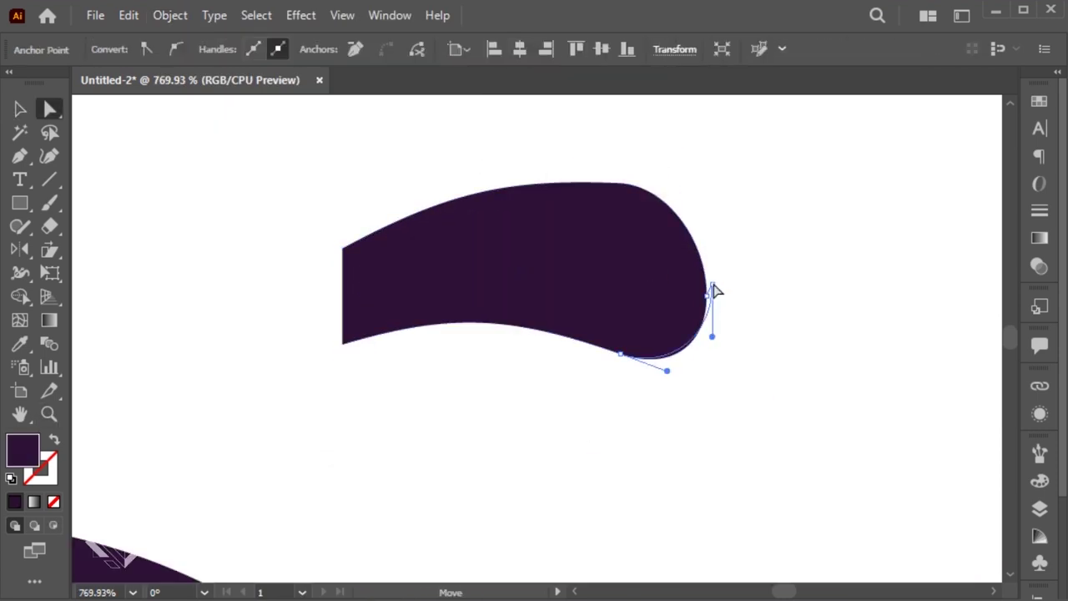
drag(707, 298, 718, 279)
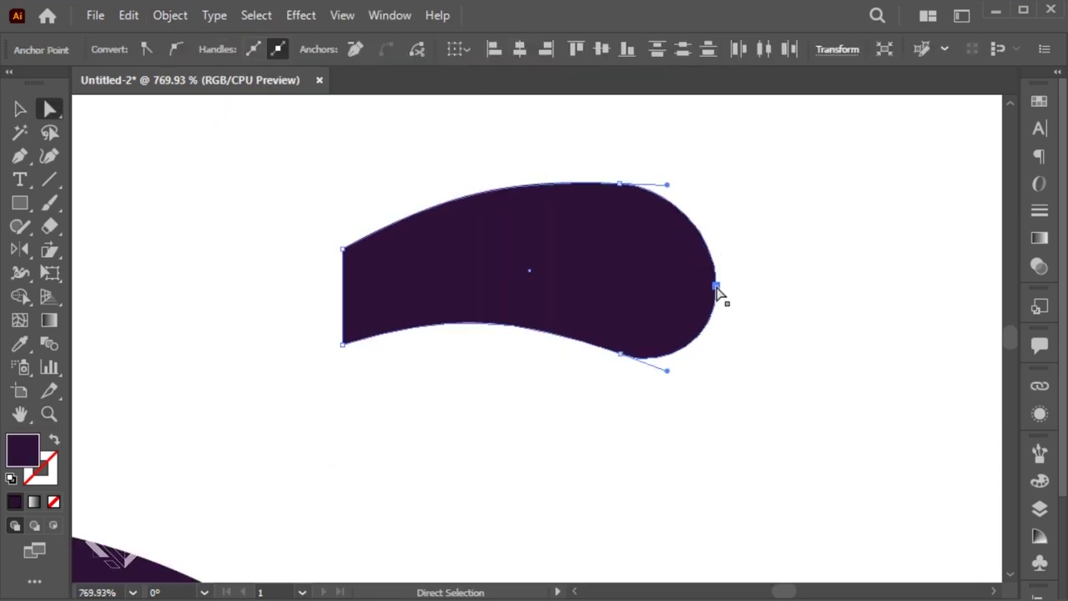
drag(343, 249, 342, 263)
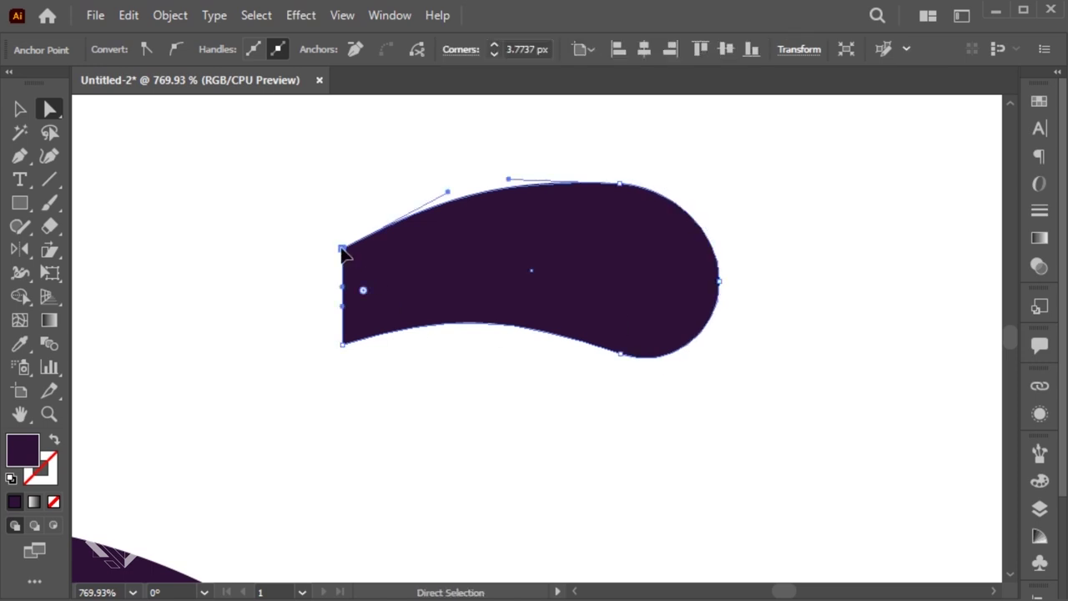
click(337, 217)
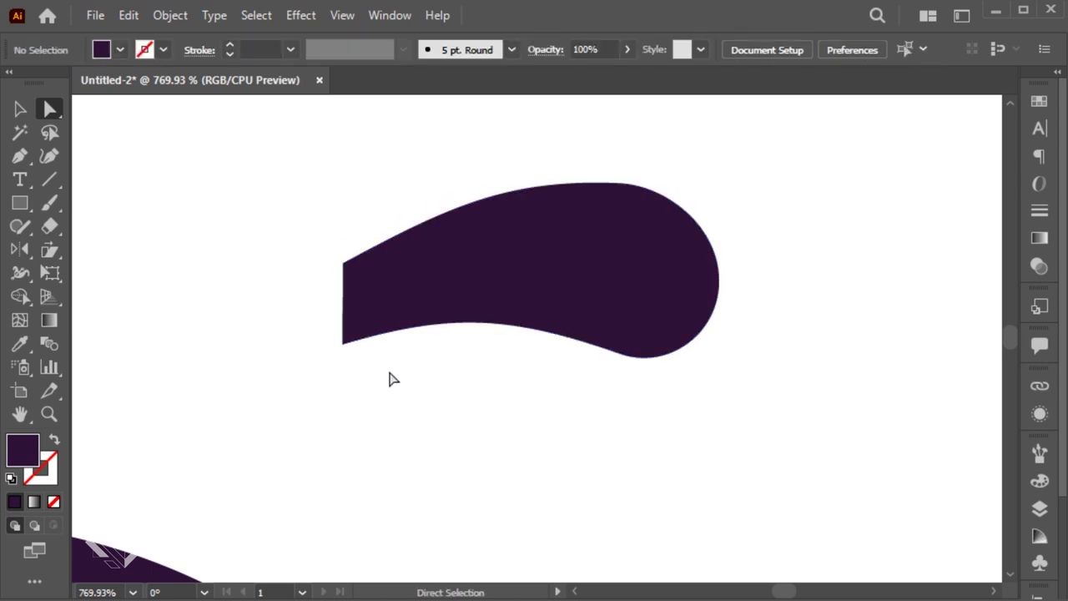
- Move the eye shape into the upper-left loop of the sloth's head
key(ctrl+minus)
key(ctrl+minus)
key(ctrl+minus)
key(ctrl+minus)
key(ctrl+minus)
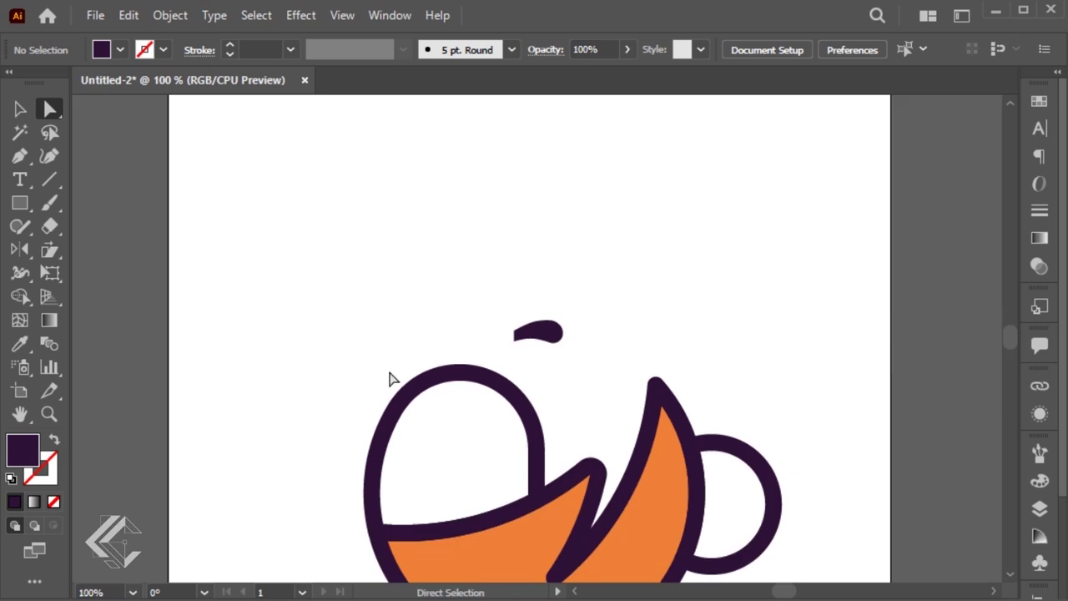
drag(389, 376, 462, 309)
key(v)
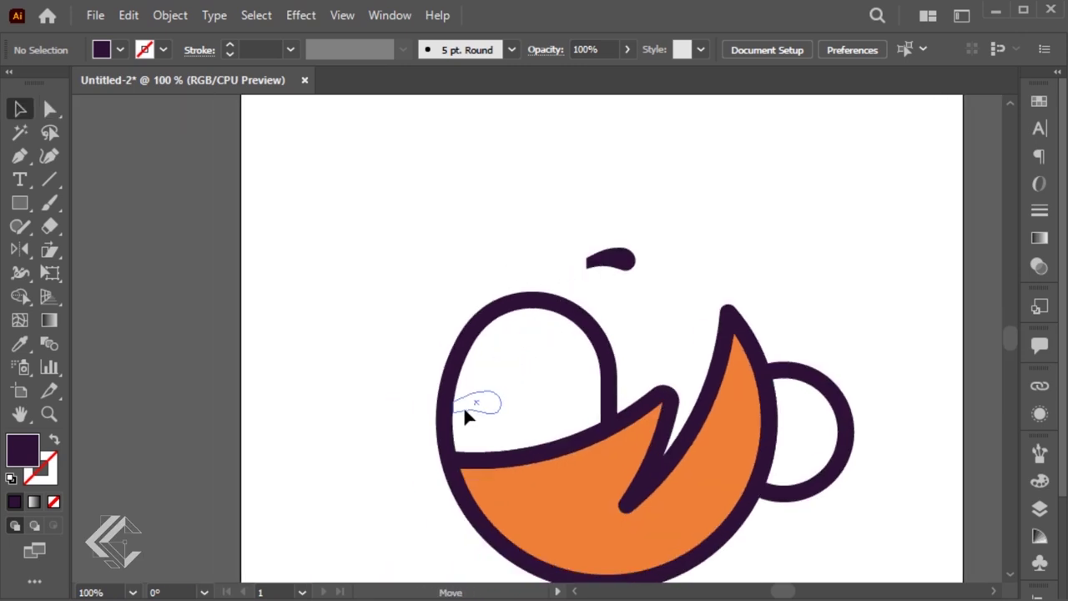
drag(483, 373, 463, 406)
key(a)
click(451, 406)
click(722, 247)
key(v)
click(505, 405)
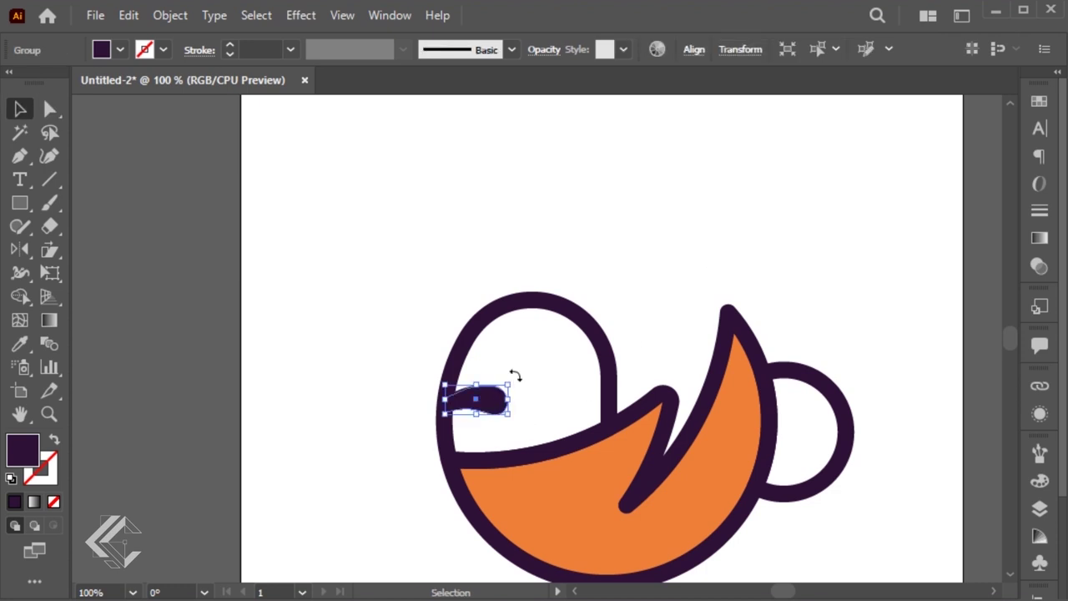
- Tilt the eye shape clockwise inside the sloth's head
key(z)
drag(368, 251, 819, 514)
key(v)
mouse_move(340, 365)
mouse_down()
mouse_move(329, 344)
mouse_move(353, 325)
mouse_up()
click(268, 305)
- Zoom in on the eye and draw a small circle in its rounded tip
key(z)
drag(128, 167, 553, 441)
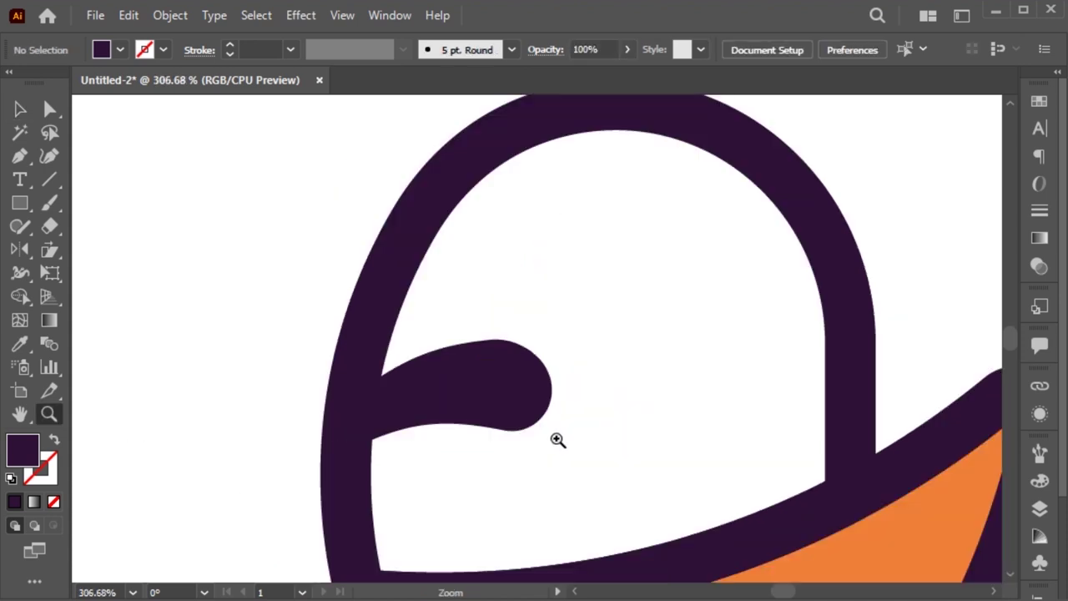
key(l)
drag(505, 386, 532, 395)
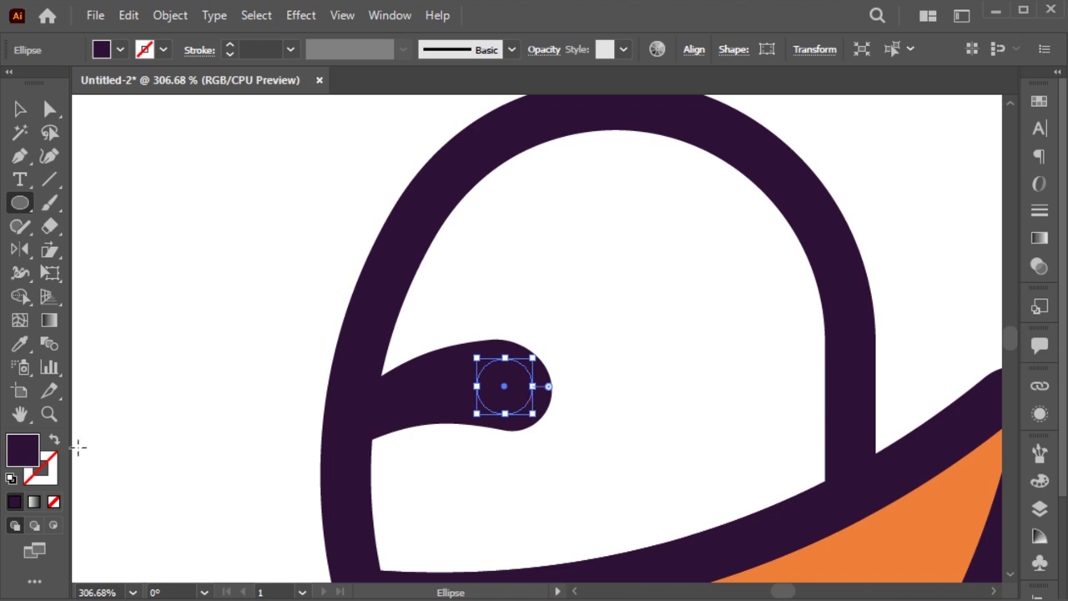
- Fill the circle with bright lime green 88FC24
double_click(29, 456)
drag(620, 303, 623, 407)
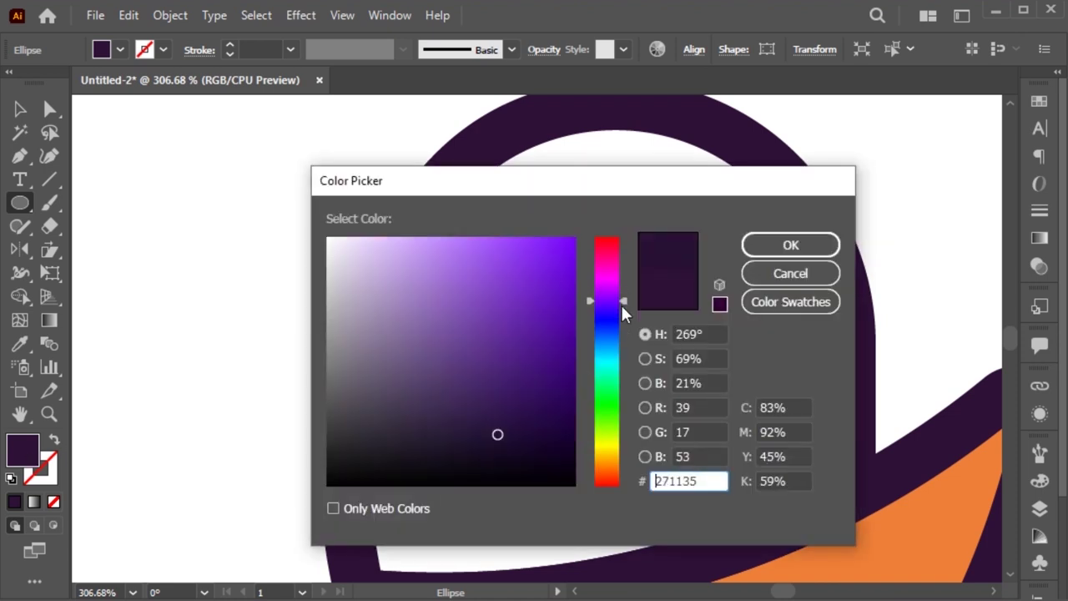
drag(568, 284, 586, 287)
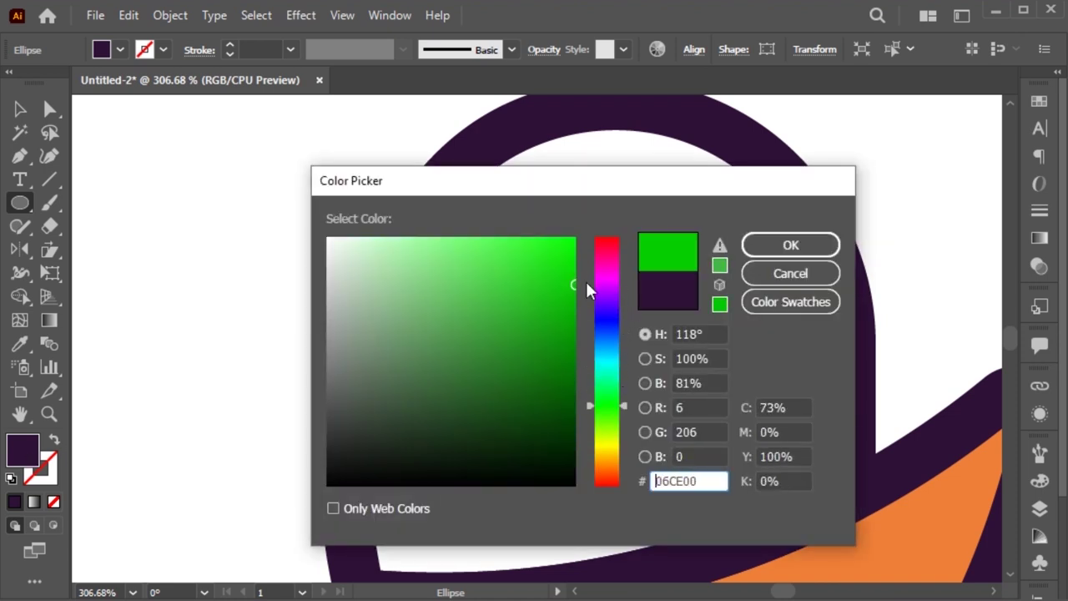
click(822, 244)
key(v)
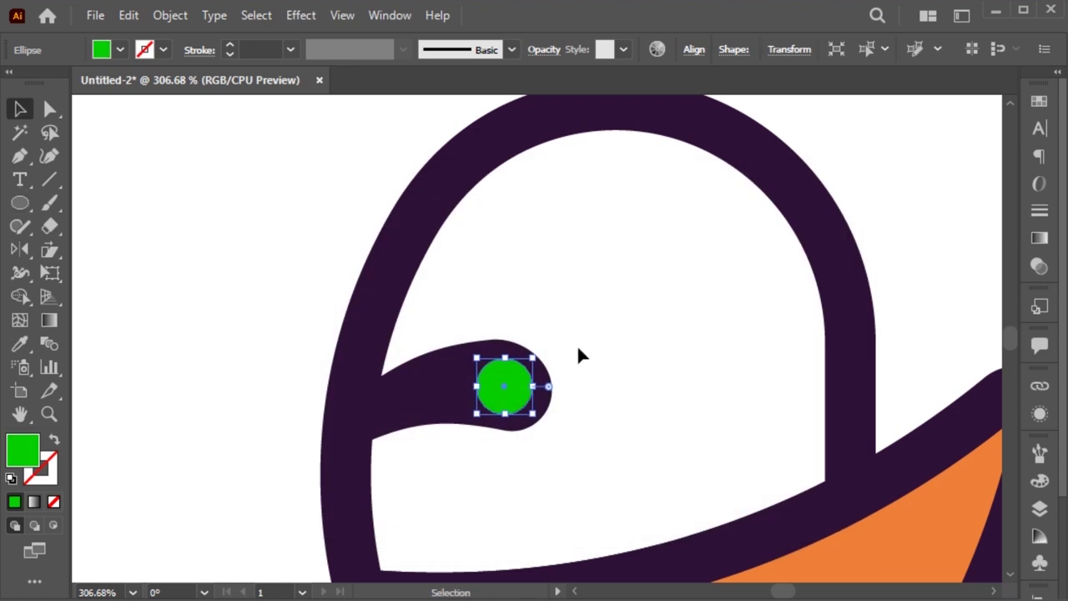
double_click(30, 453)
drag(611, 409, 614, 430)
click(542, 240)
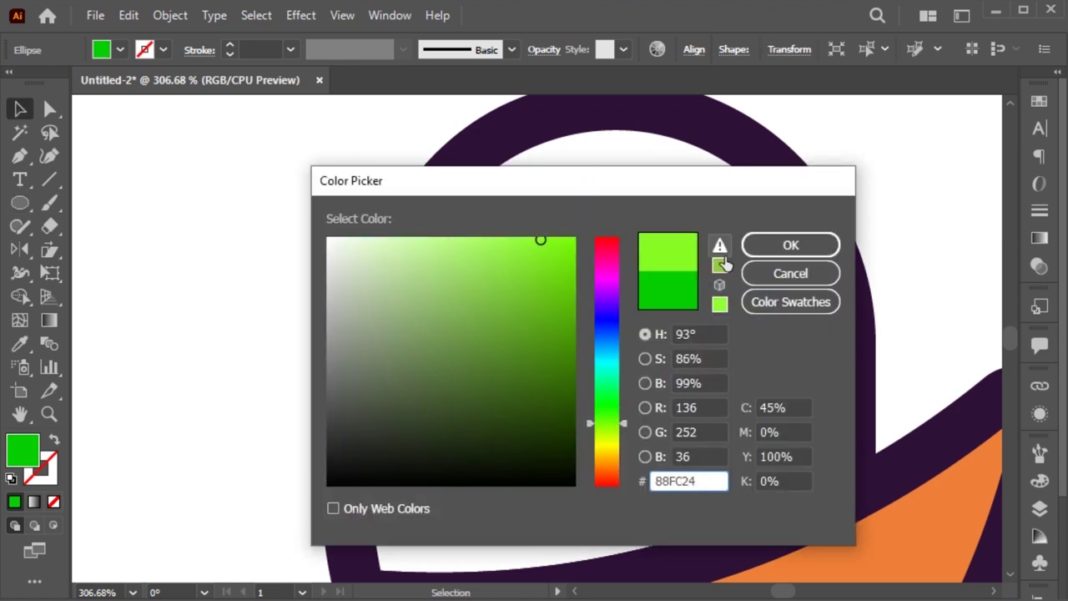
key(Return)
click(621, 347)
- Draw a wedge over the pupil, colour it dark purple, then select the whole eye
key(p)
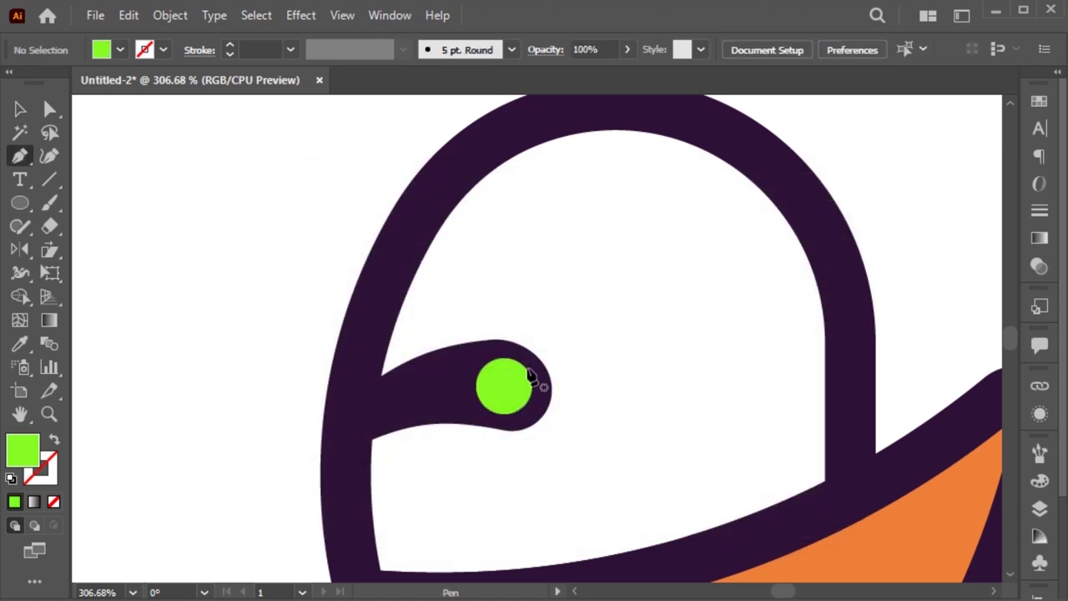
click(509, 353)
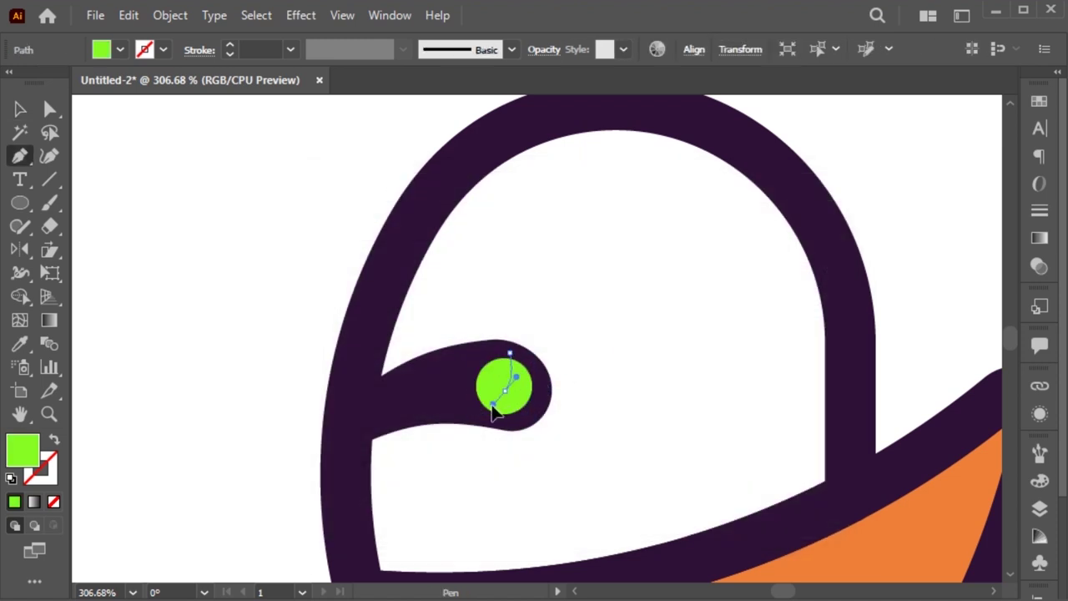
drag(504, 389, 534, 396)
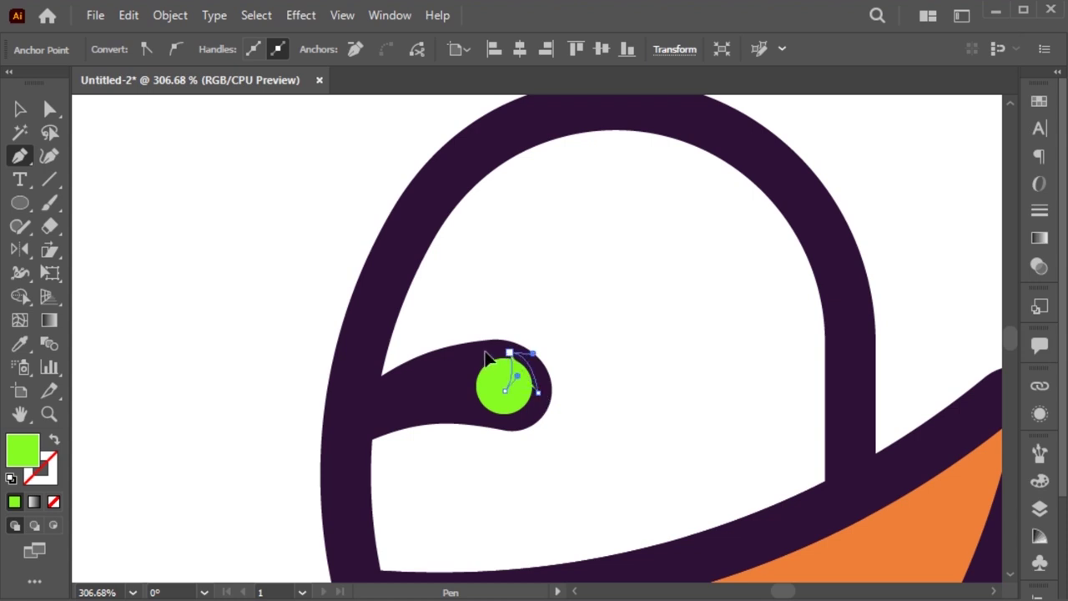
key(i)
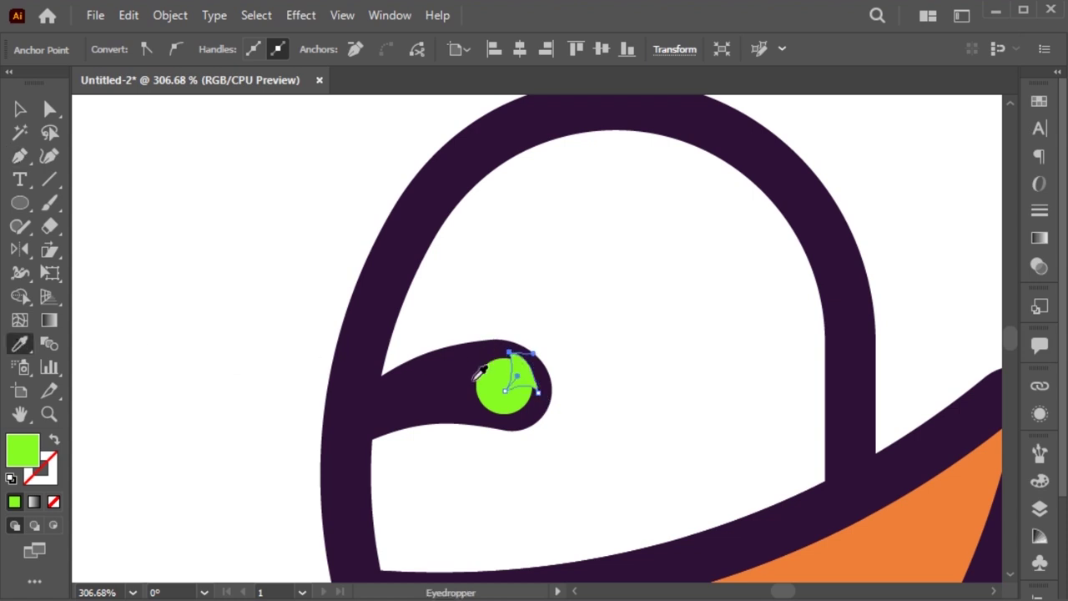
click(458, 370)
key(v)
click(588, 335)
click(437, 400)
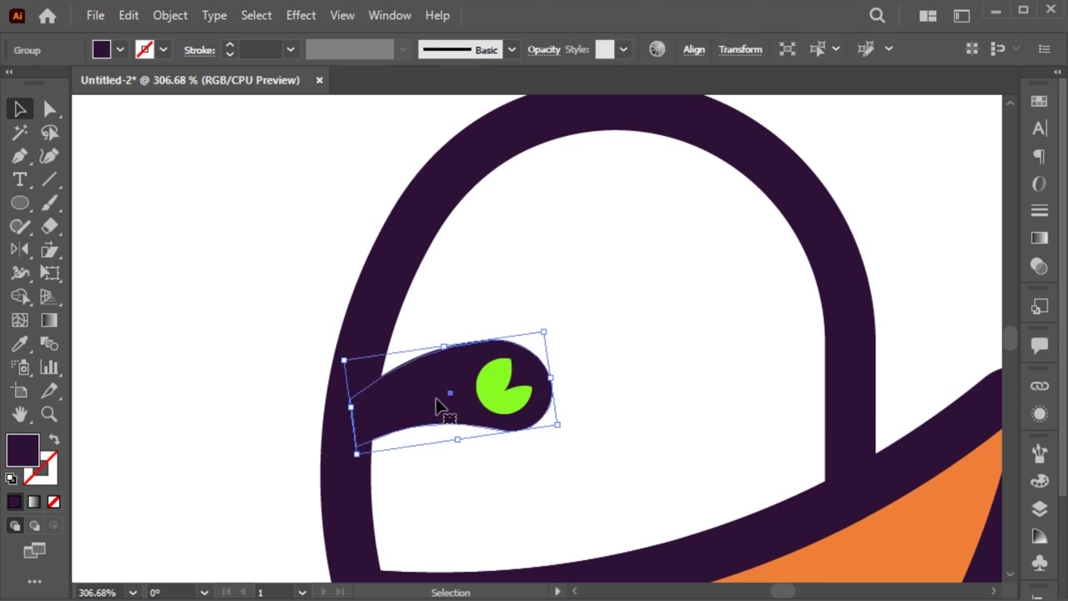
- Paste a copy of the eye in front and fill it light grey #CCCCCC
click(129, 15)
click(165, 110)
click(132, 15)
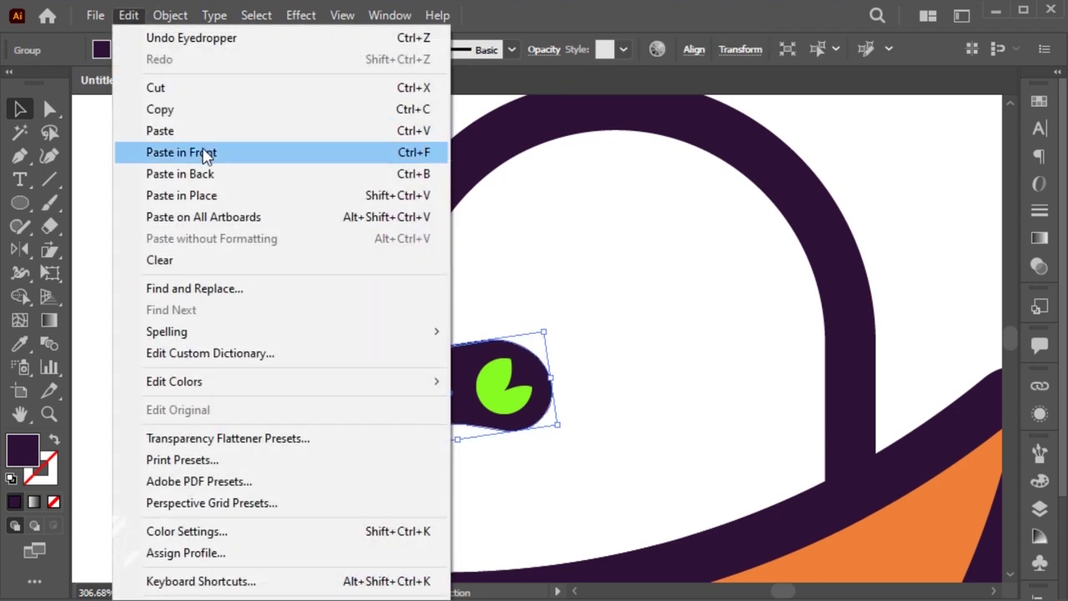
click(206, 154)
double_click(34, 450)
text(cccccc)
click(770, 246)
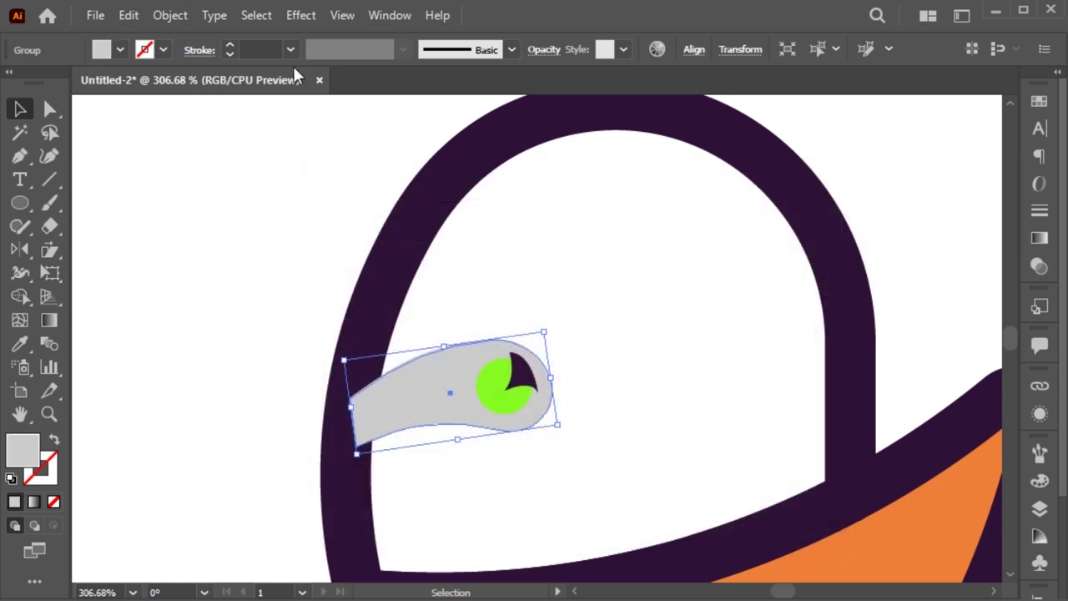
- Send the grey copy behind the eye and erase its upper-left part
right_click(427, 367)
mouse_move(482, 263)
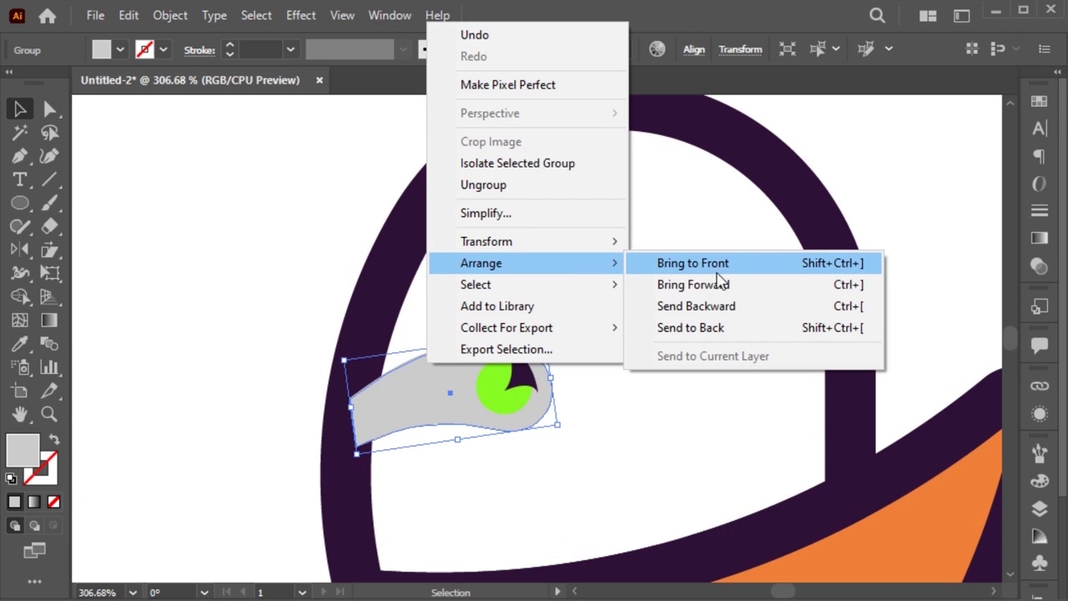
click(707, 306)
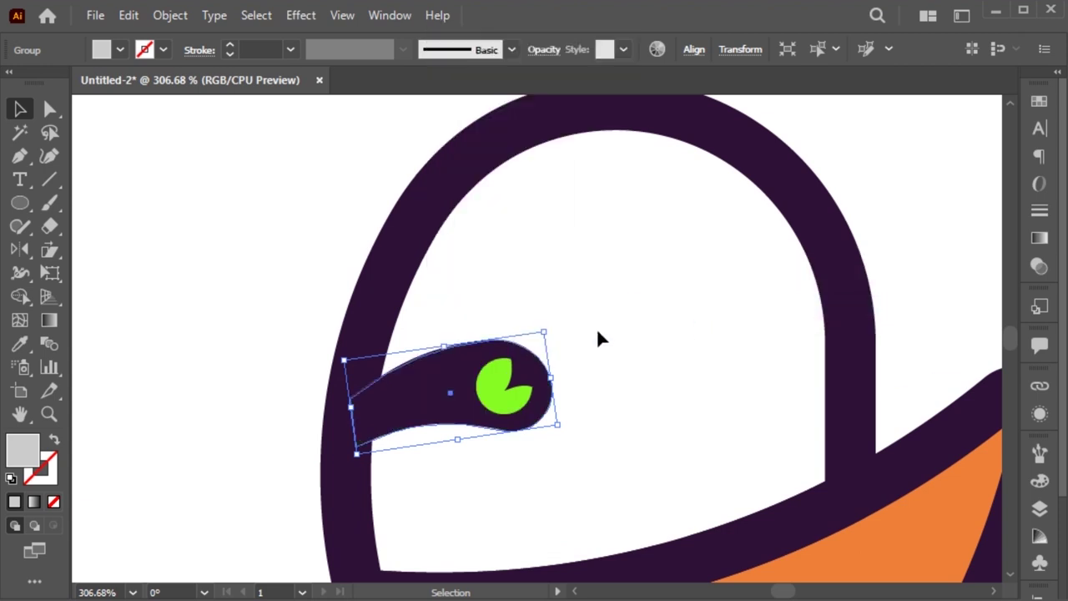
drag(552, 327, 562, 348)
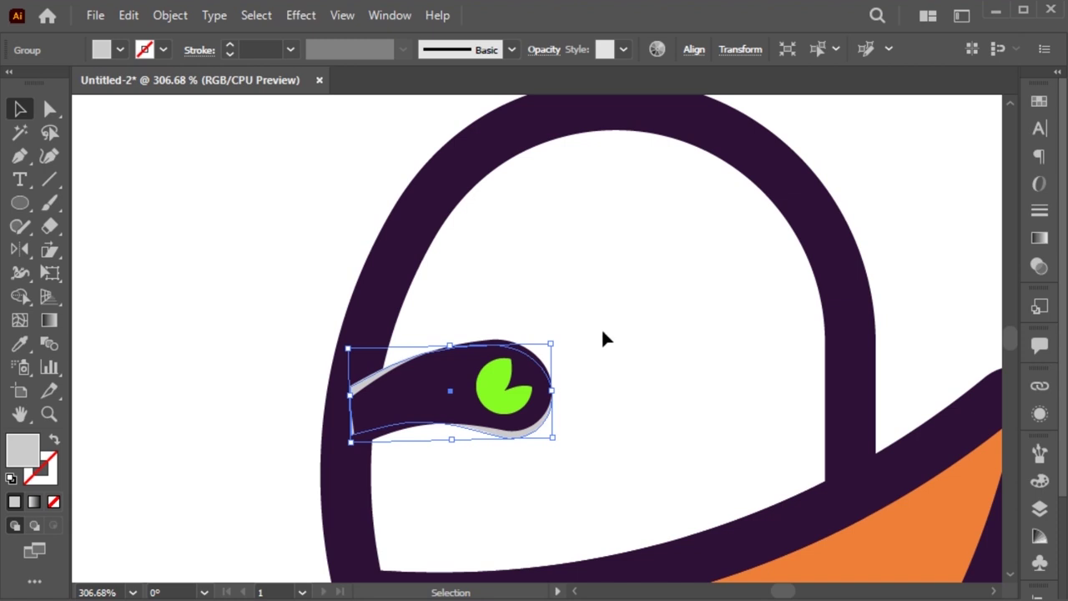
key(shift+w)
key(shift+e)
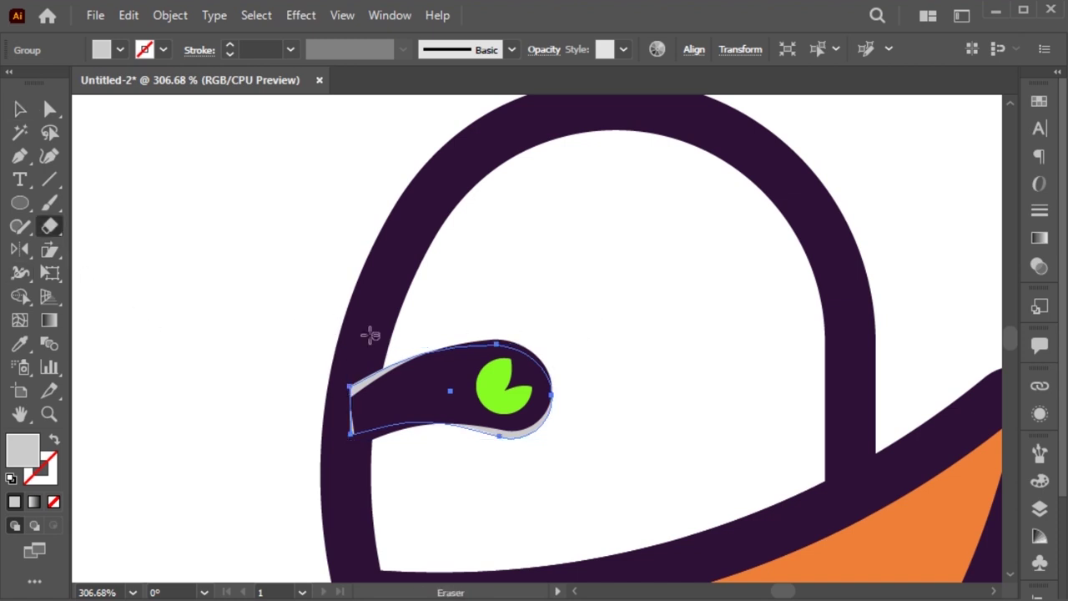
drag(318, 279, 582, 384)
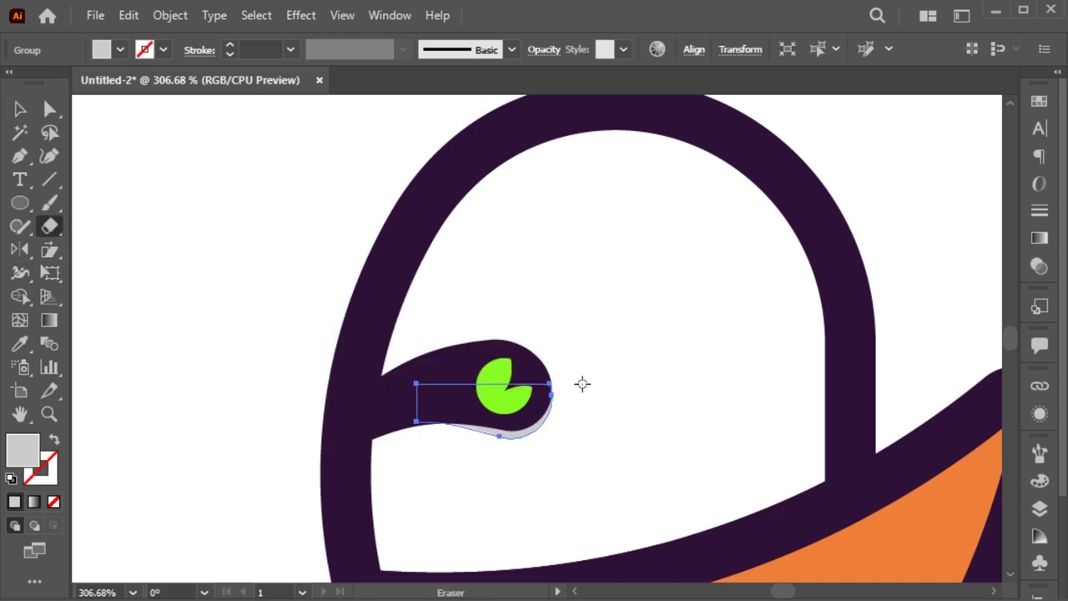
key(v)
click(642, 370)
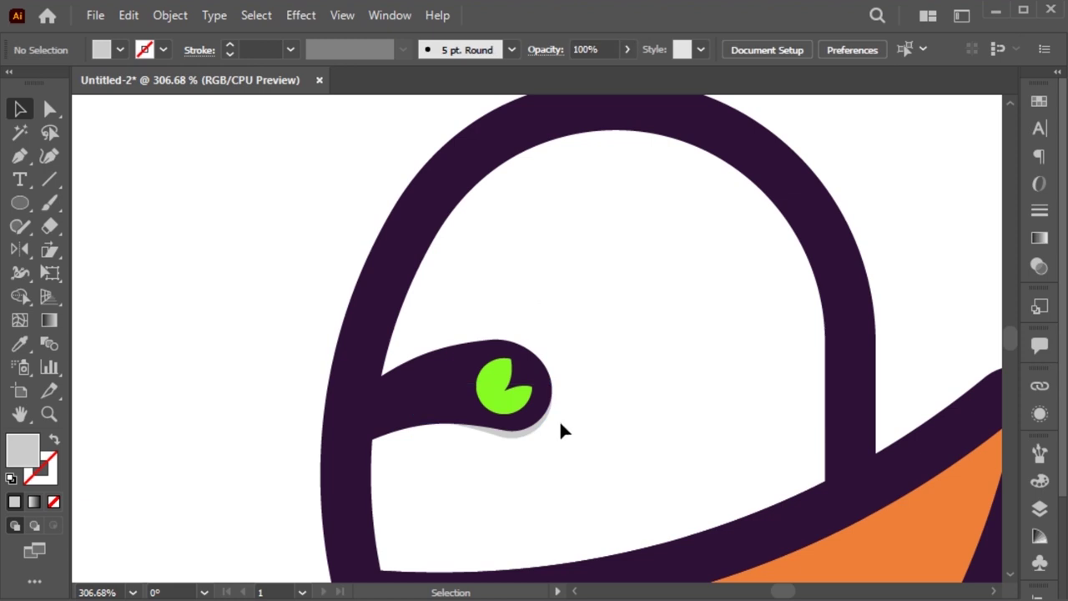
- Select the dark eye, green pupil and grey shadow together
shift+click(523, 430)
shift+click(519, 377)
shift+click(441, 376)
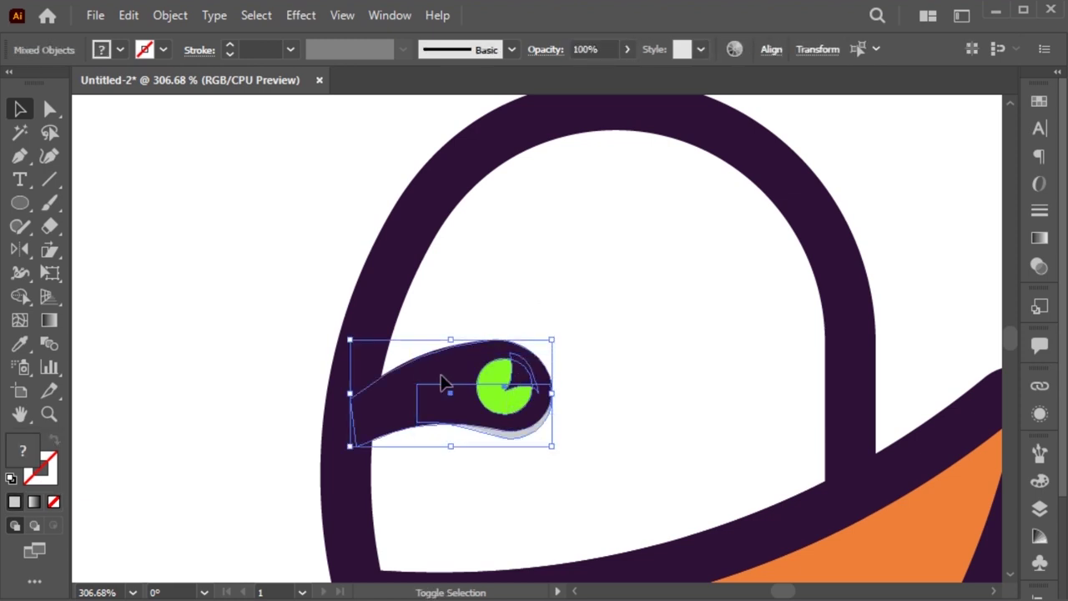
- Group the eye, pupil and shadow, then paste a copy in front
right_click(442, 376)
click(495, 204)
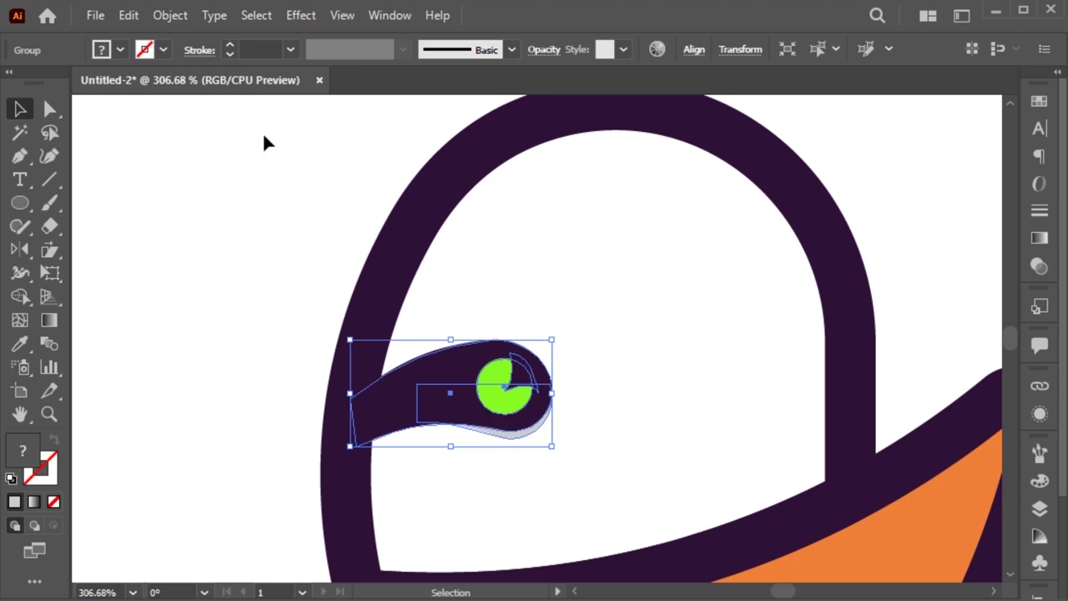
click(128, 15)
click(163, 108)
click(129, 15)
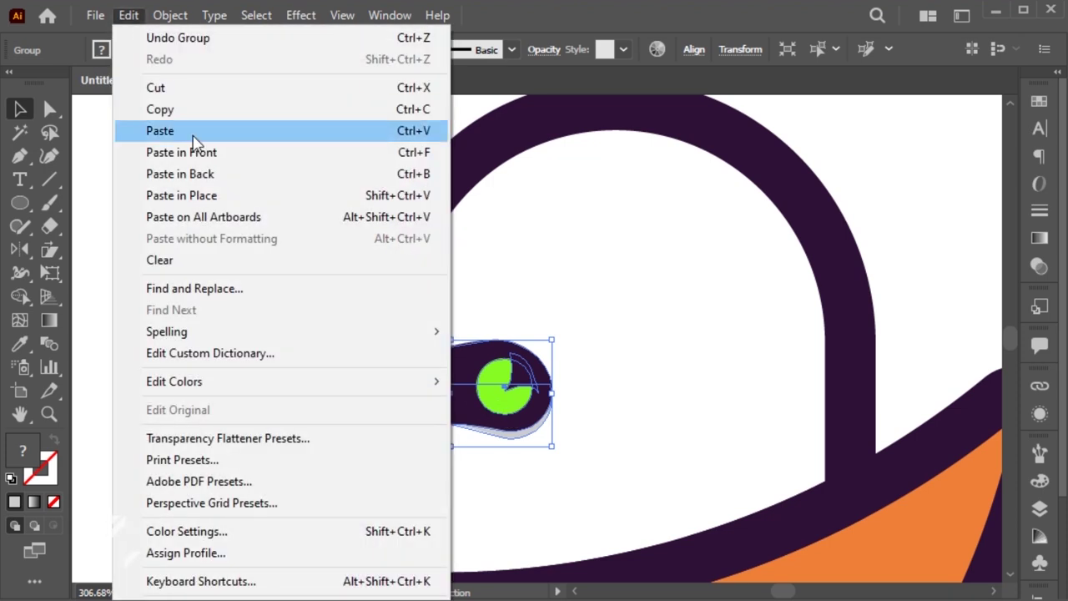
click(201, 153)
- Mirror the eye copy with Reflect and place it as the right eye
drag(496, 400, 756, 377)
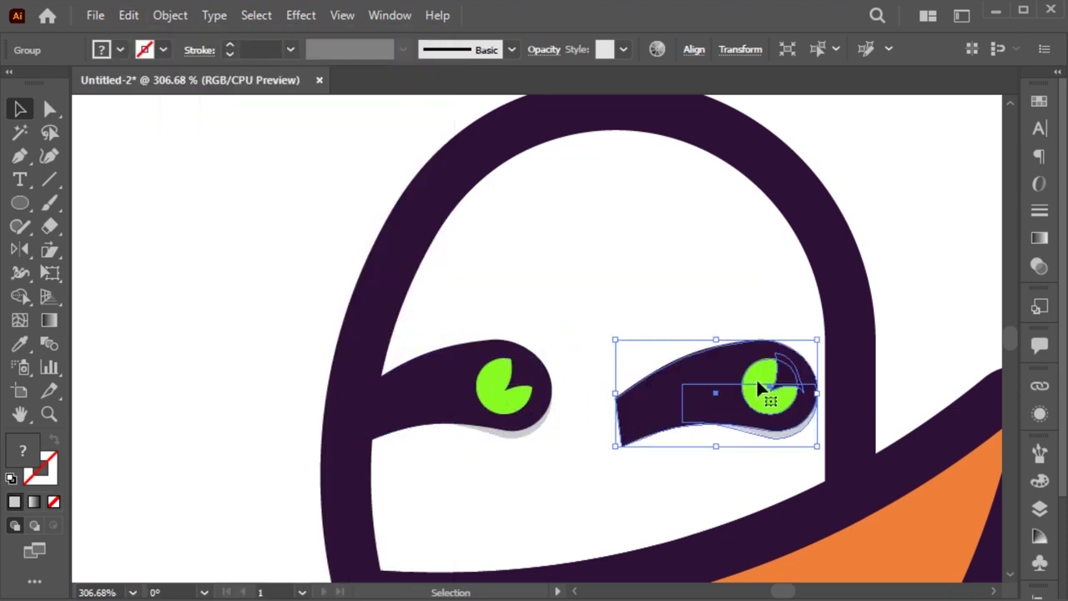
key(o)
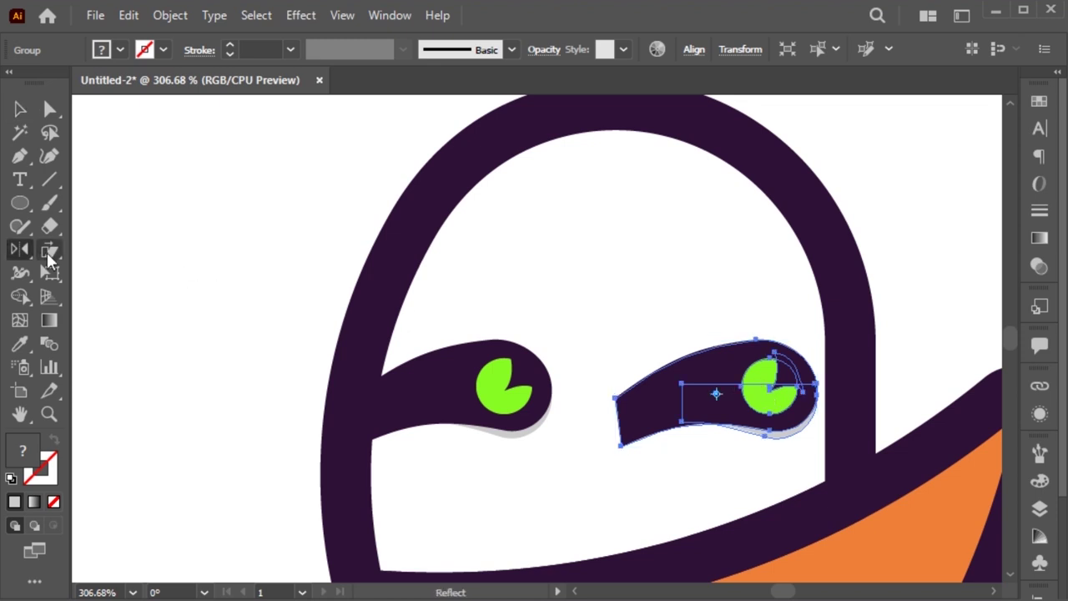
double_click(31, 248)
key(Return)
key(v)
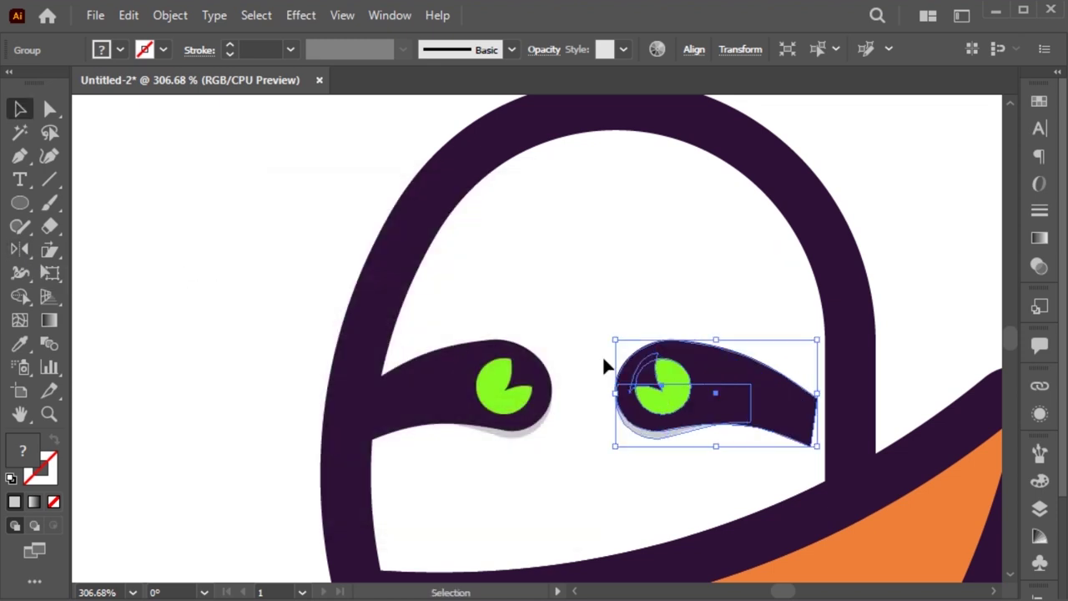
mouse_move(772, 409)
mouse_down()
mouse_move(799, 380)
mouse_move(789, 384)
mouse_up()
click(489, 400)
click(727, 374)
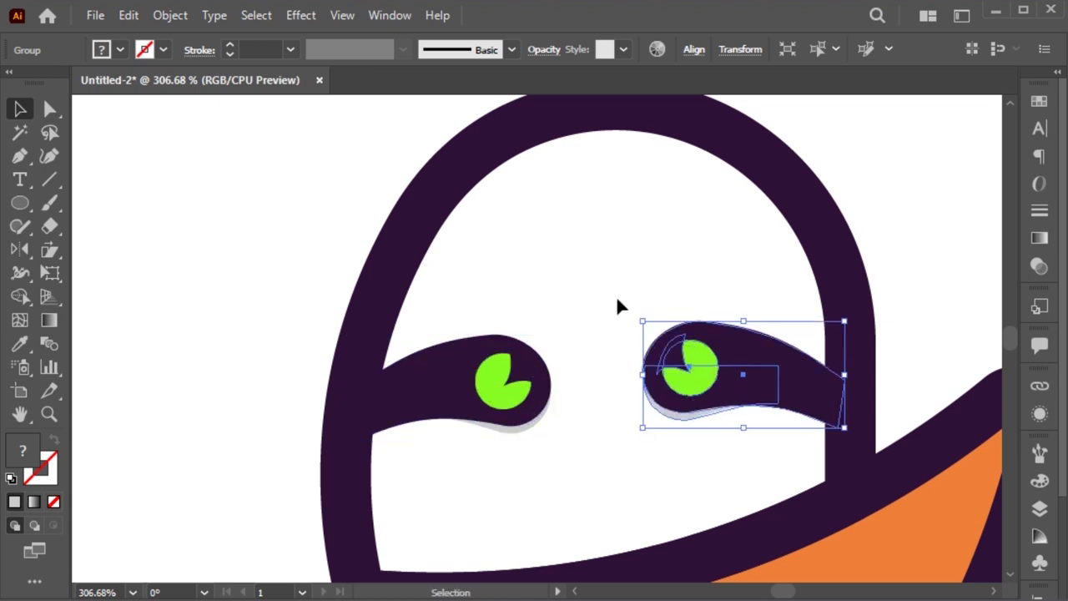
click(667, 328)
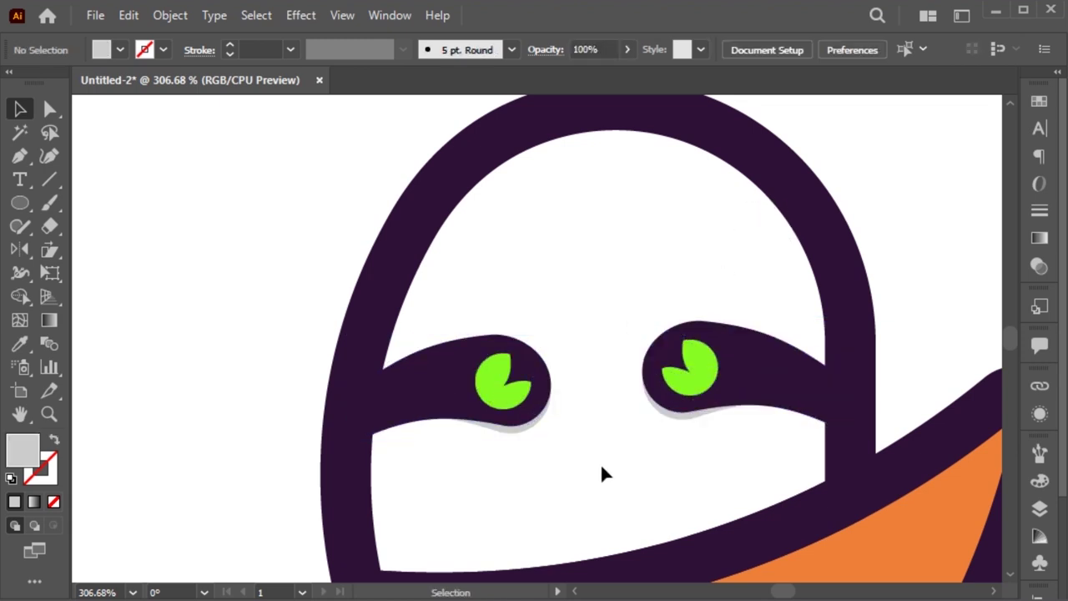
key(l)
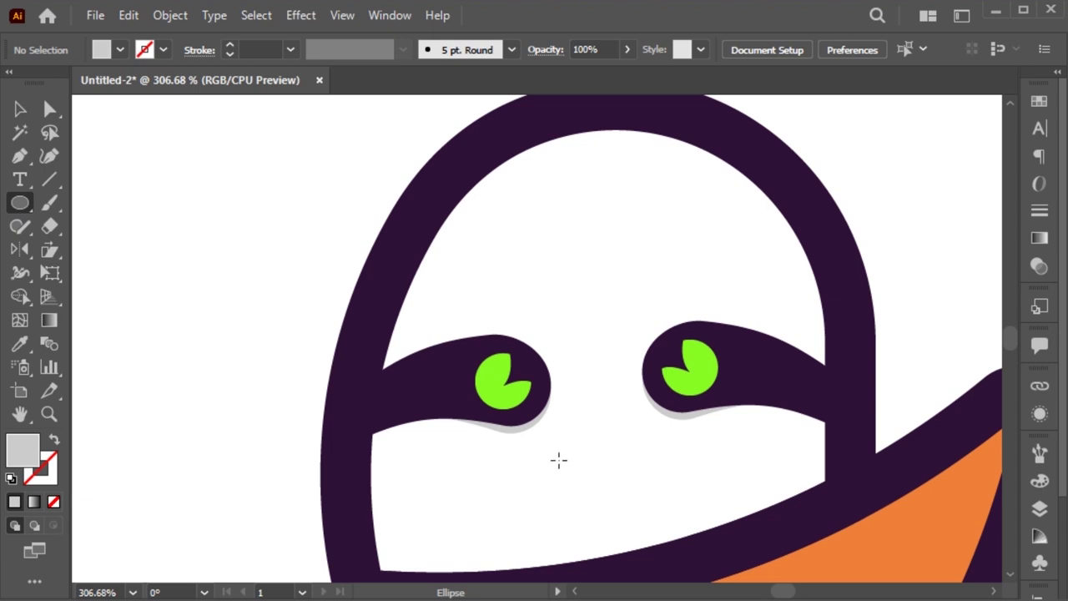
- Draw a small flat dark purple ellipse as the sloth's nose
drag(637, 473, 625, 472)
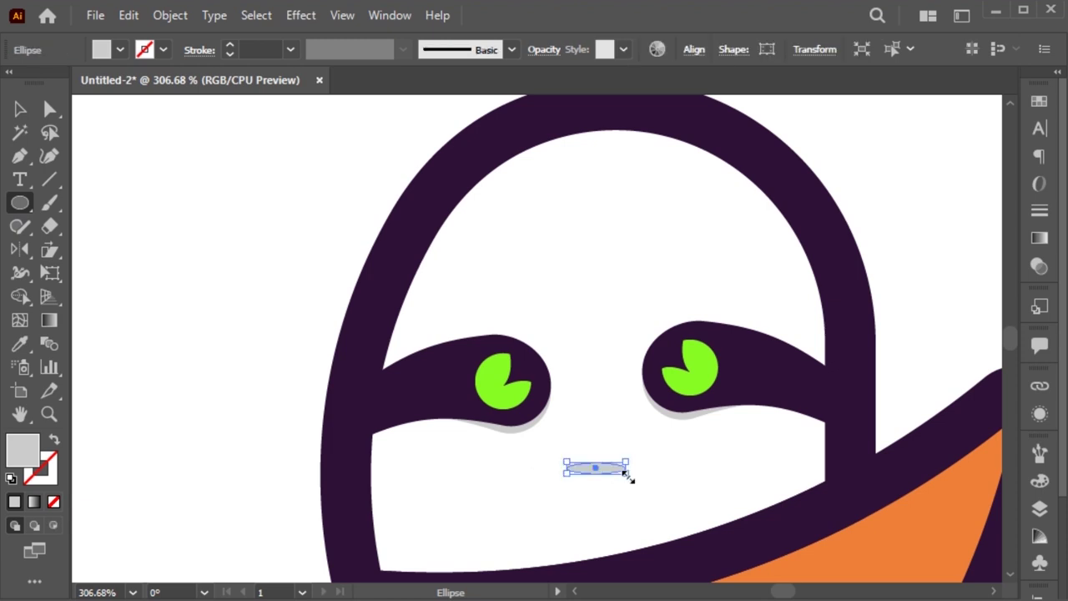
key(i)
click(763, 363)
key(v)
drag(607, 473, 611, 473)
click(597, 488)
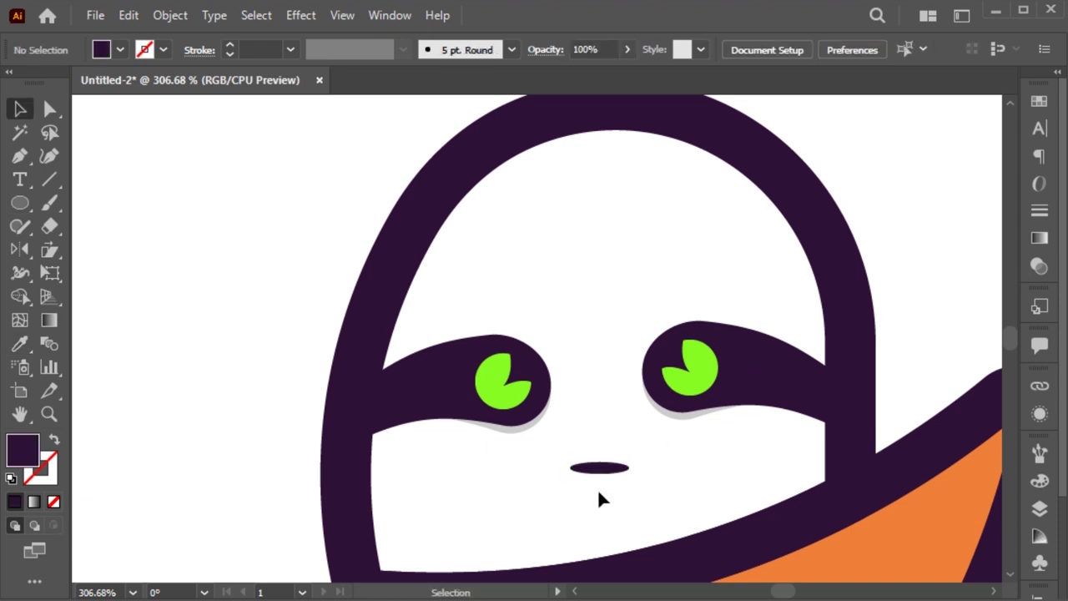
- Draw a curved smile below the nose as a stroked line
key(p)
click(545, 477)
click(651, 477)
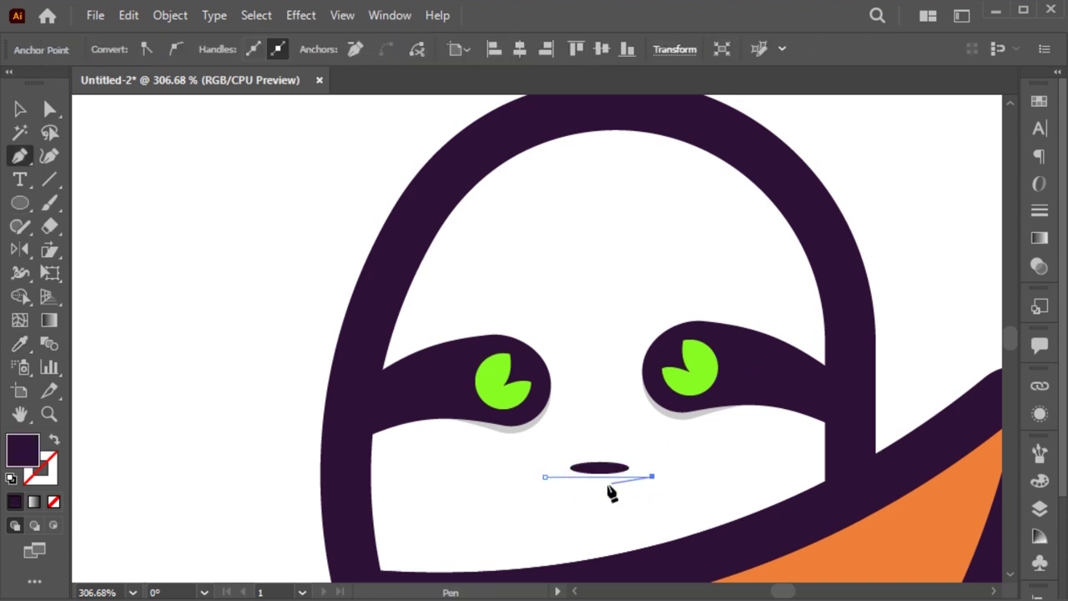
drag(599, 479, 606, 490)
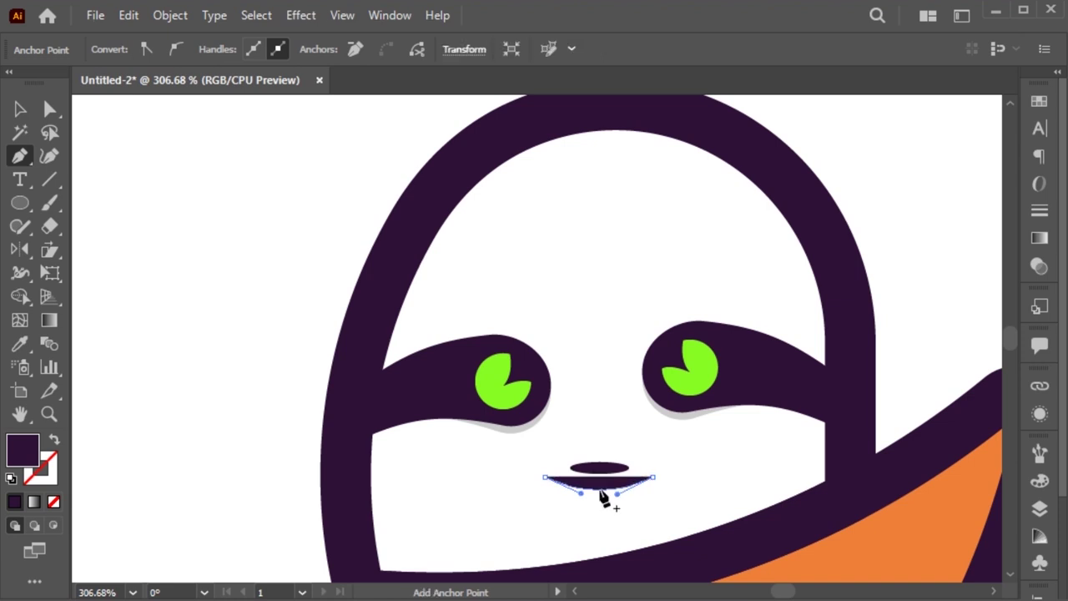
key(v)
click(52, 440)
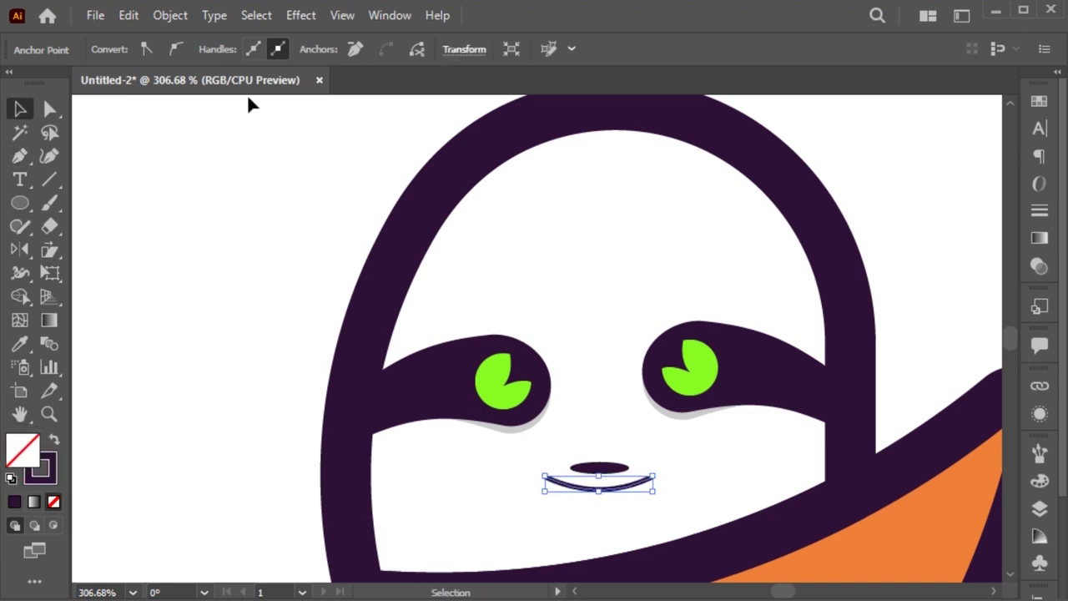
click(622, 430)
click(634, 492)
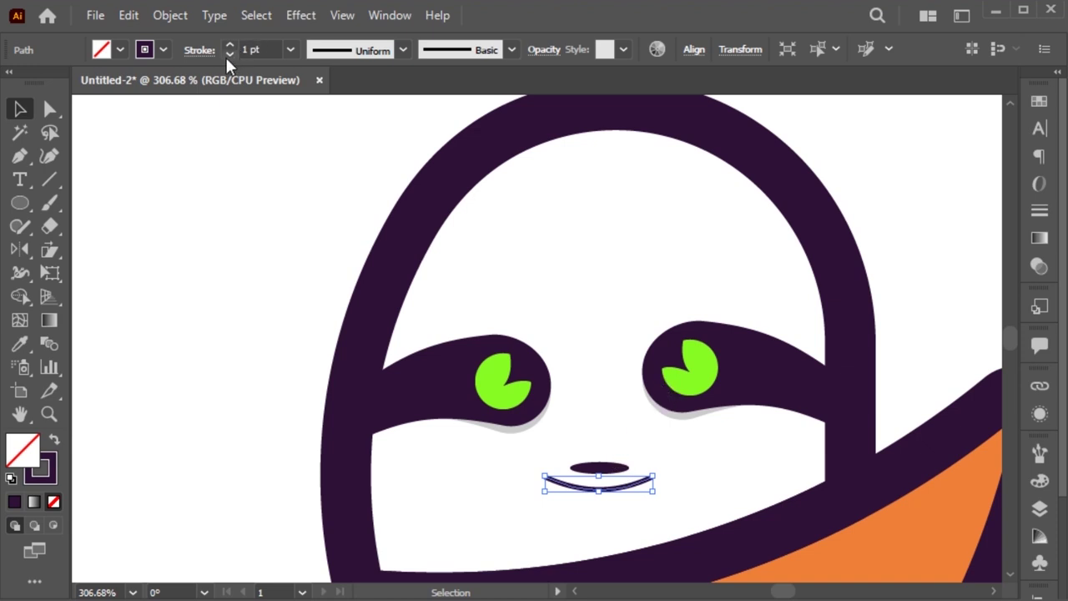
- Set the mouth stroke weight to 1.5 pt
click(199, 50)
click(229, 45)
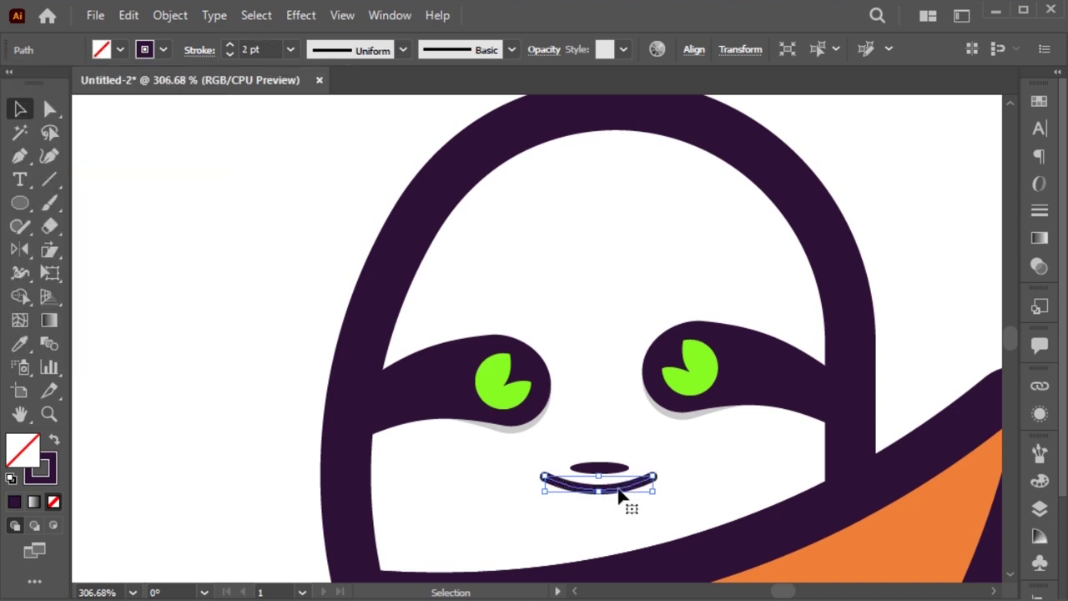
text(1.5)
key(Return)
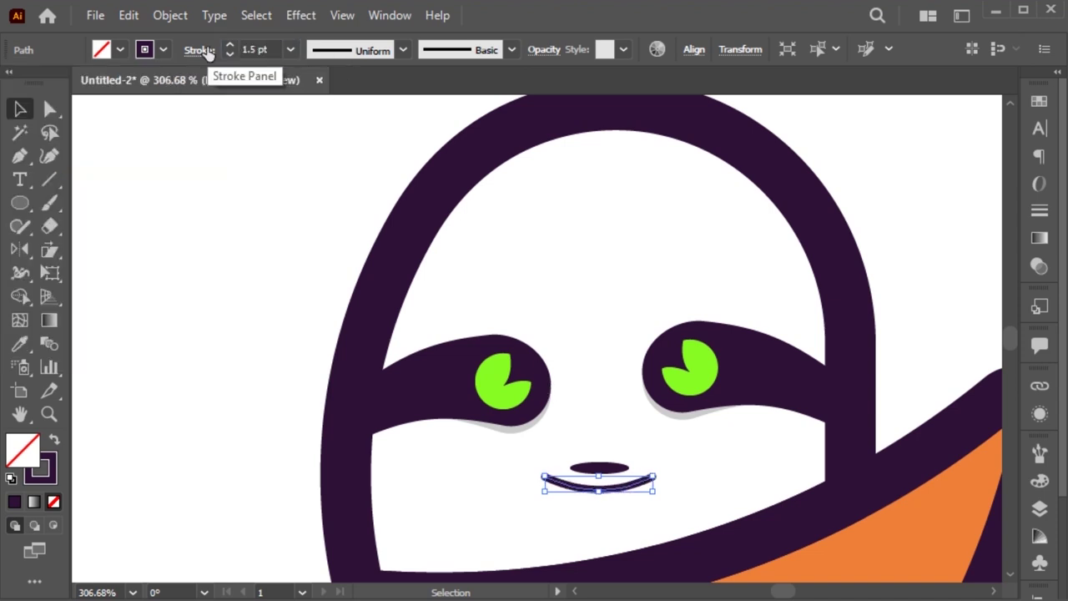
- Reshape the nose's anchor points with the Direct Selection tool
key(a)
click(599, 468)
drag(520, 410, 668, 490)
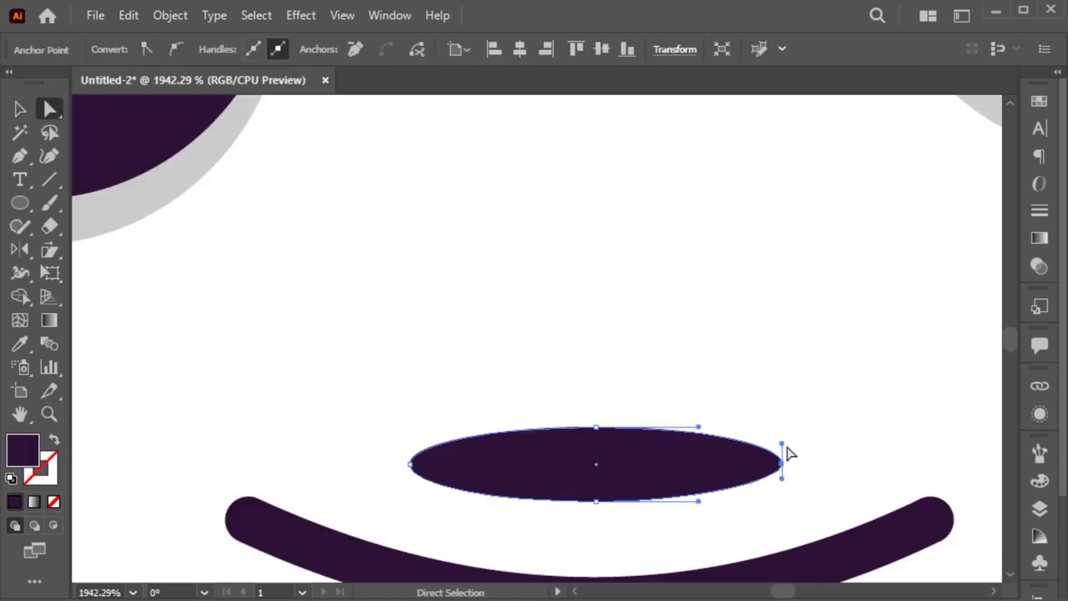
drag(782, 444, 783, 448)
click(409, 464)
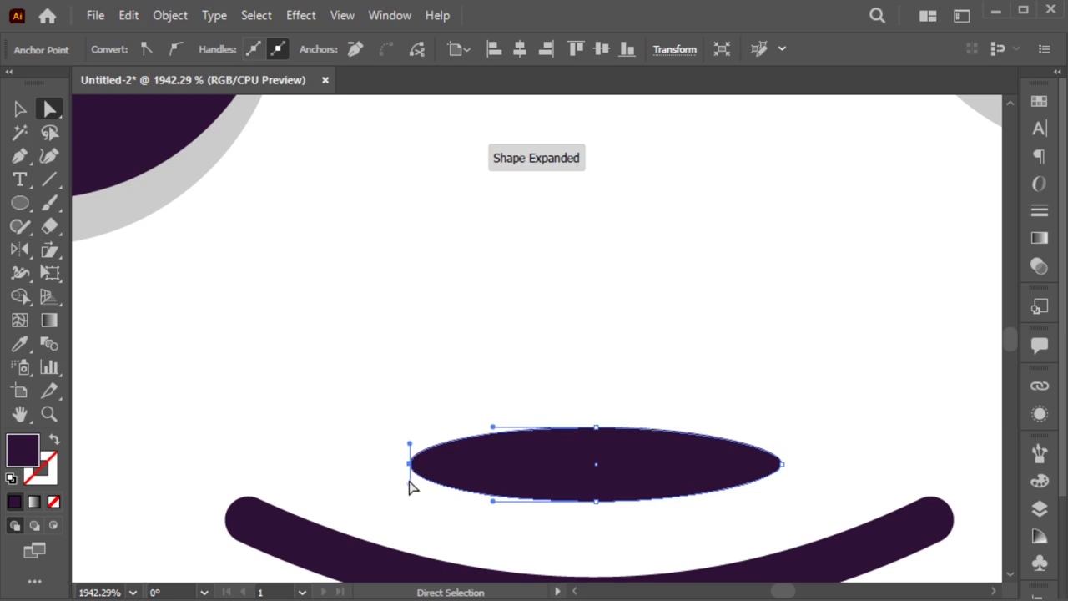
click(409, 455)
click(440, 381)
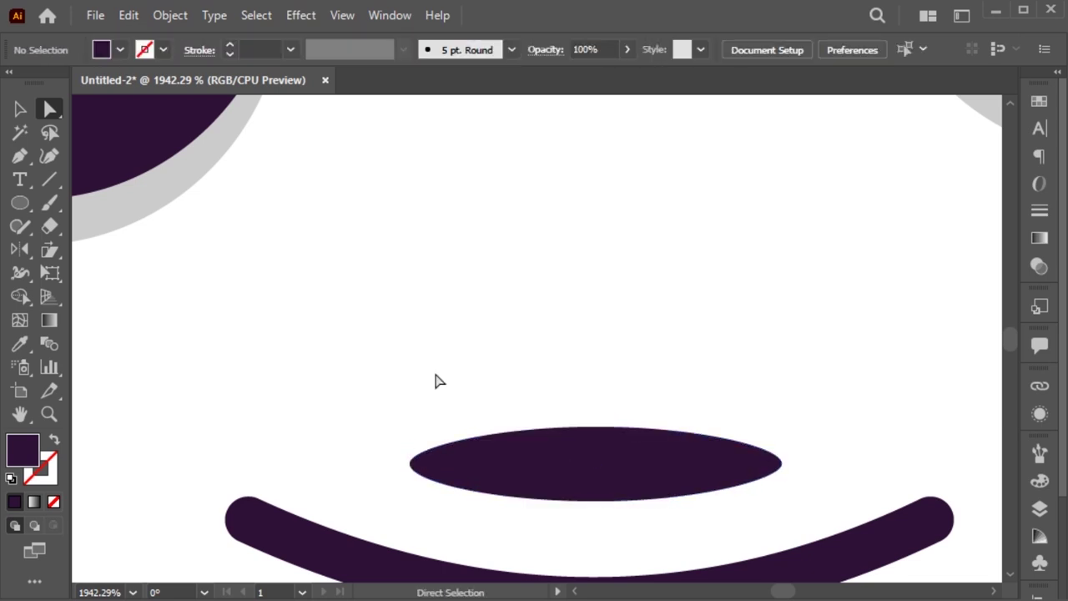
- Scale the nose and mouth slightly larger and reframe the view on the sloth
key(ctrl+1)
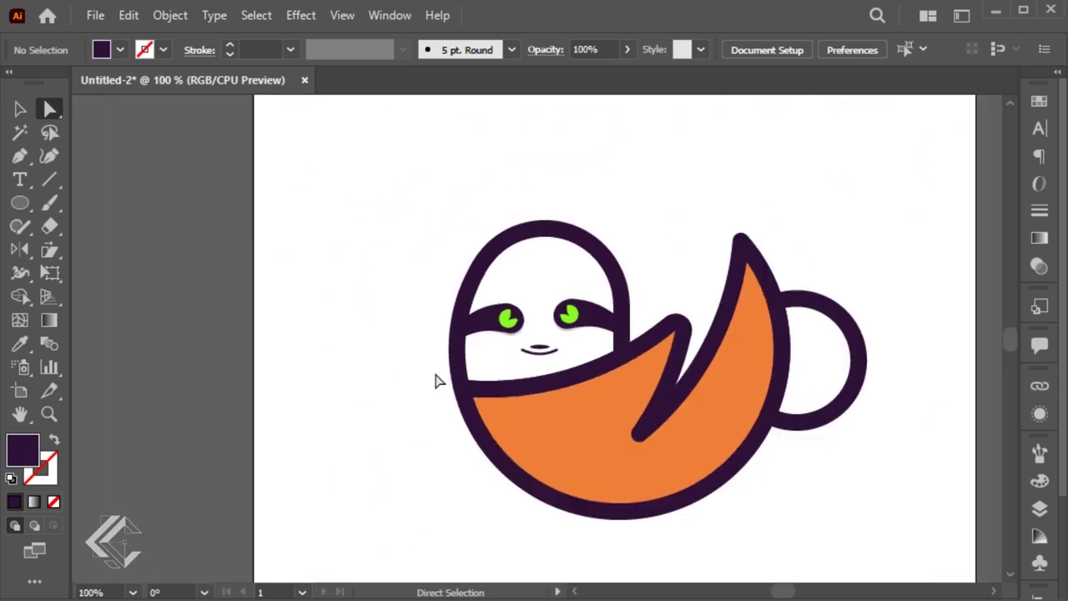
ctrl+click(539, 345)
key(ctrl+space)
drag(484, 305, 638, 418)
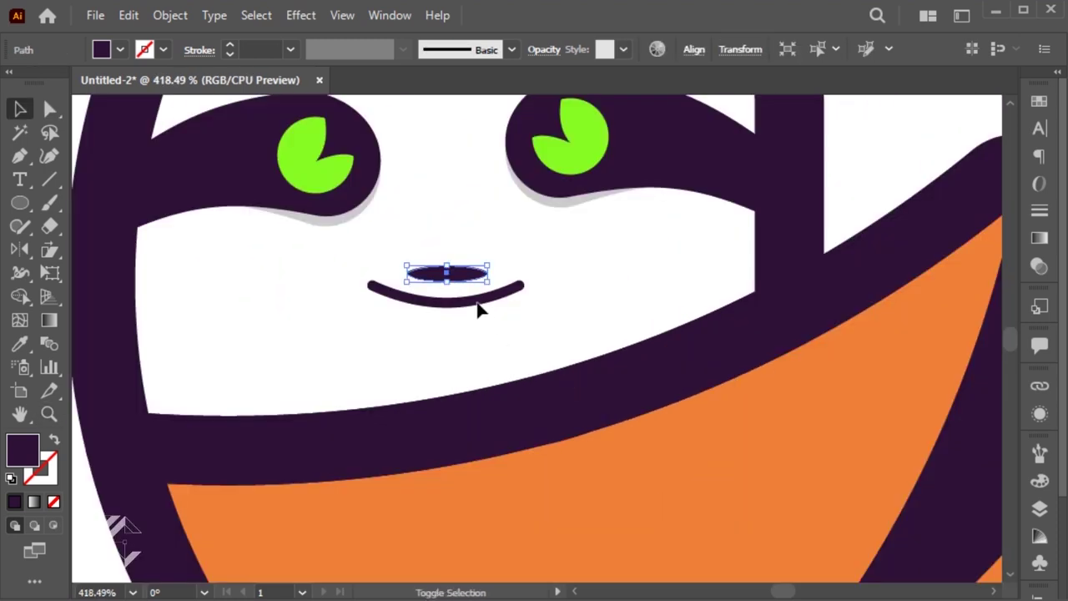
shift+click(511, 294)
drag(529, 319, 537, 327)
click(536, 258)
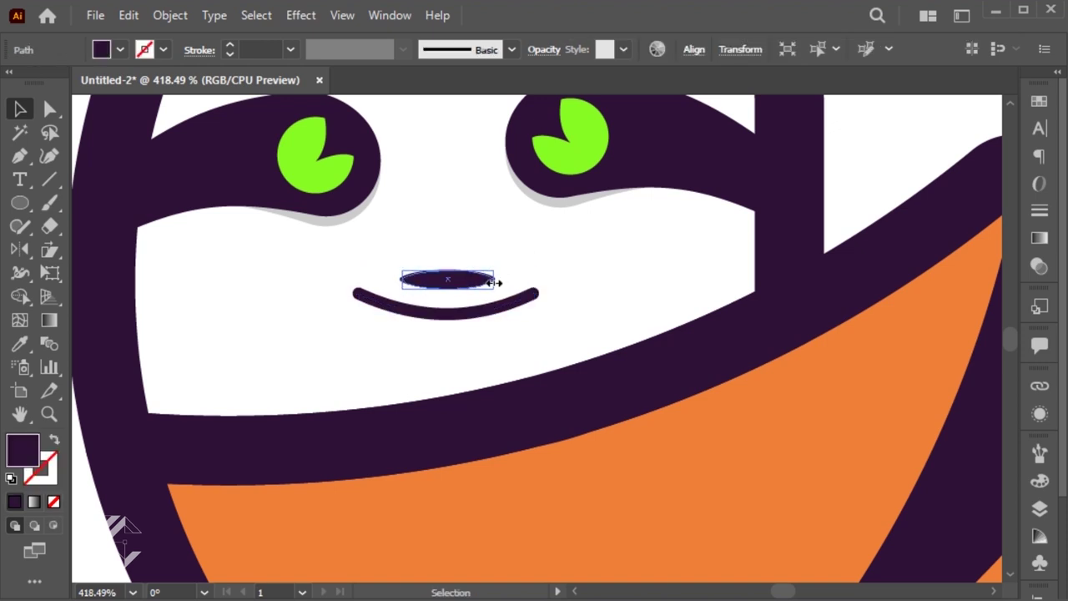
key(ctrl+minus)
key(ctrl+minus)
key(ctrl+minus)
key(ctrl+minus)
key(ctrl+minus)
key(ctrl+minus)
drag(360, 204, 781, 464)
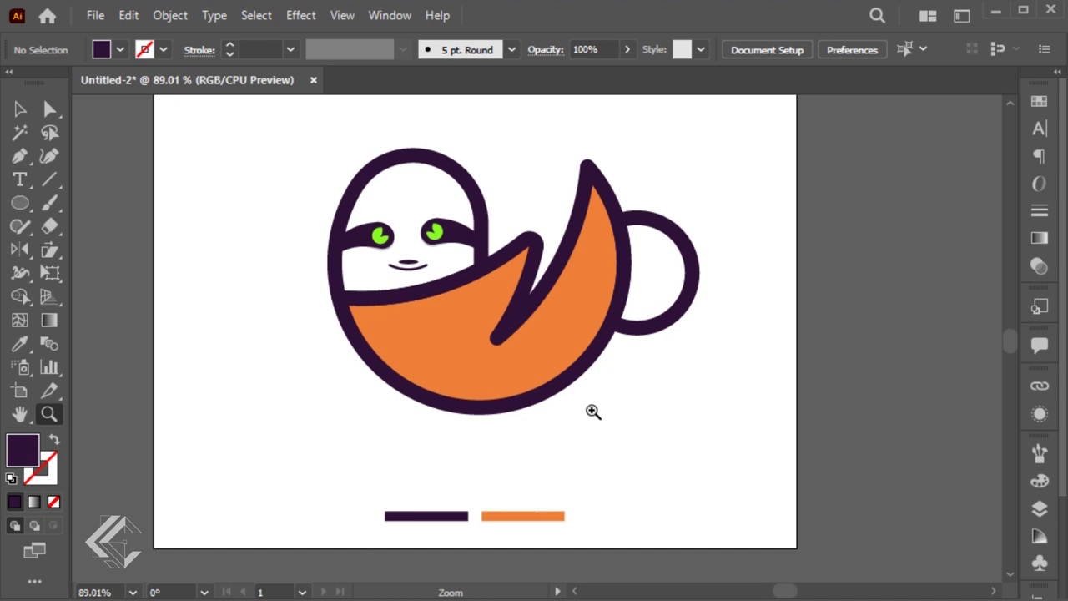
key(v)
key(p)
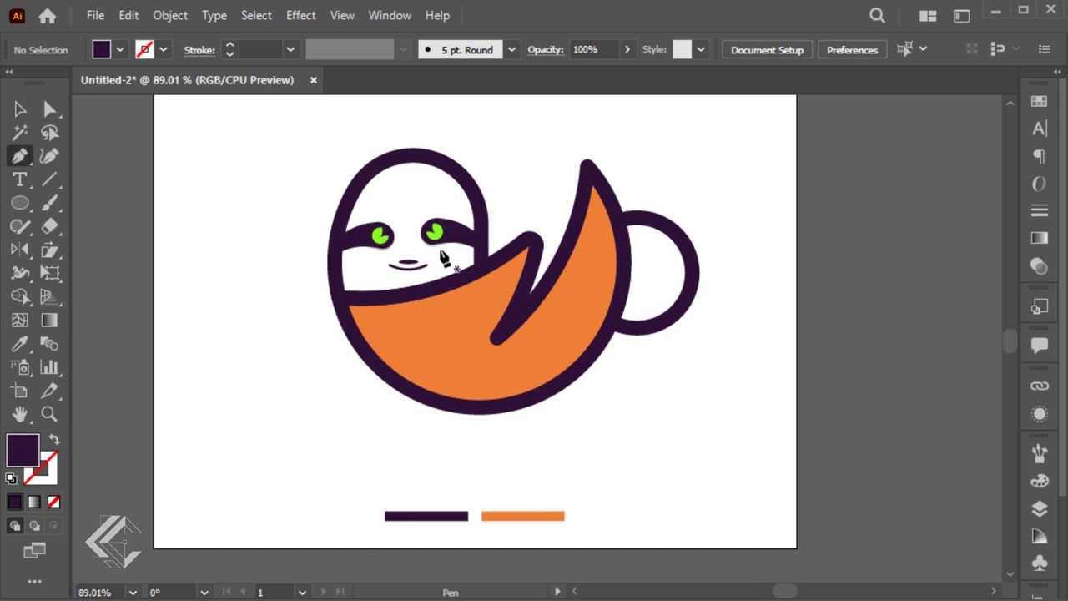
- Pen-draw a closed curved patch over the sloth's right cheek
click(449, 164)
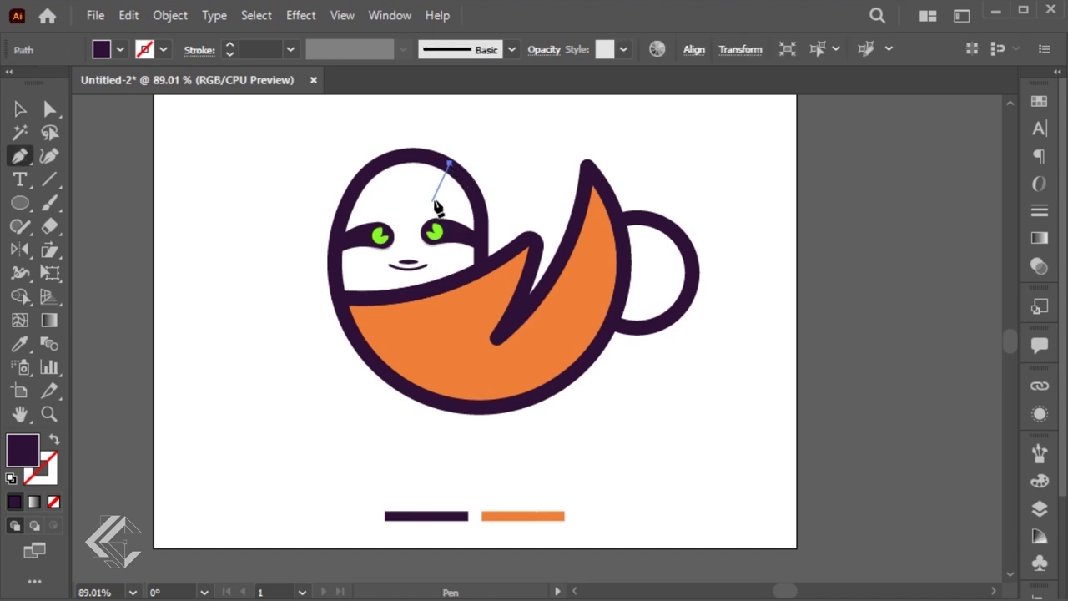
drag(427, 189, 442, 212)
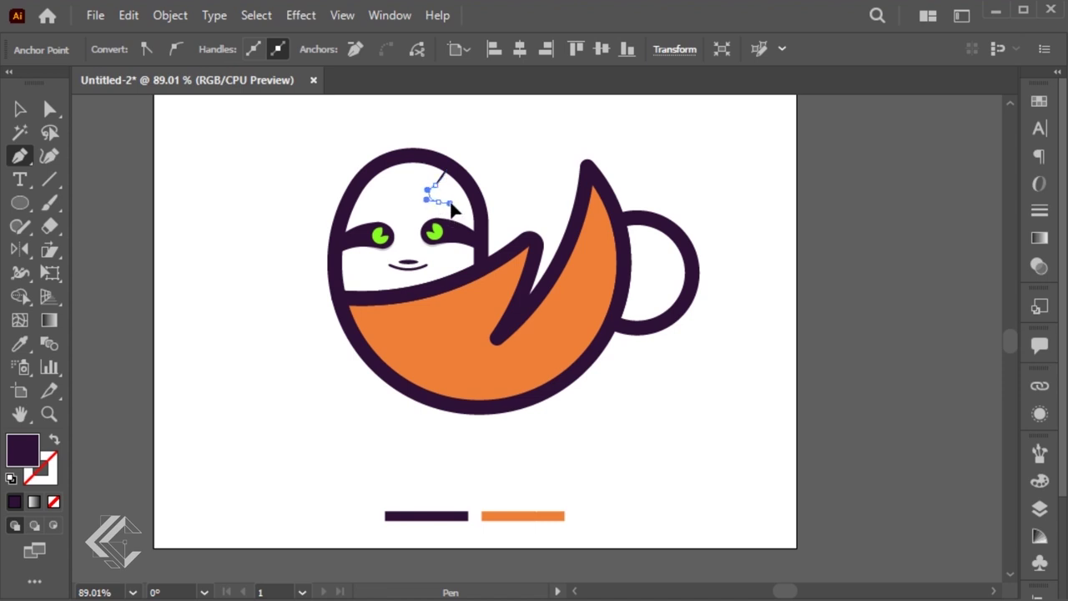
mouse_move(417, 248)
mouse_down()
mouse_move(440, 278)
mouse_move(417, 312)
mouse_up()
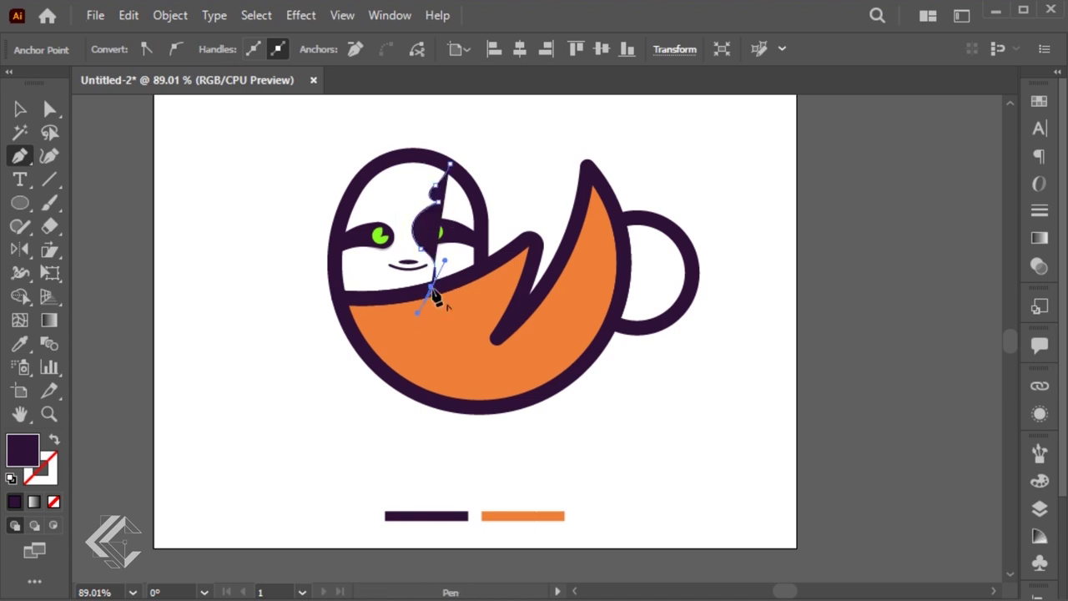
click(481, 268)
drag(449, 164, 404, 153)
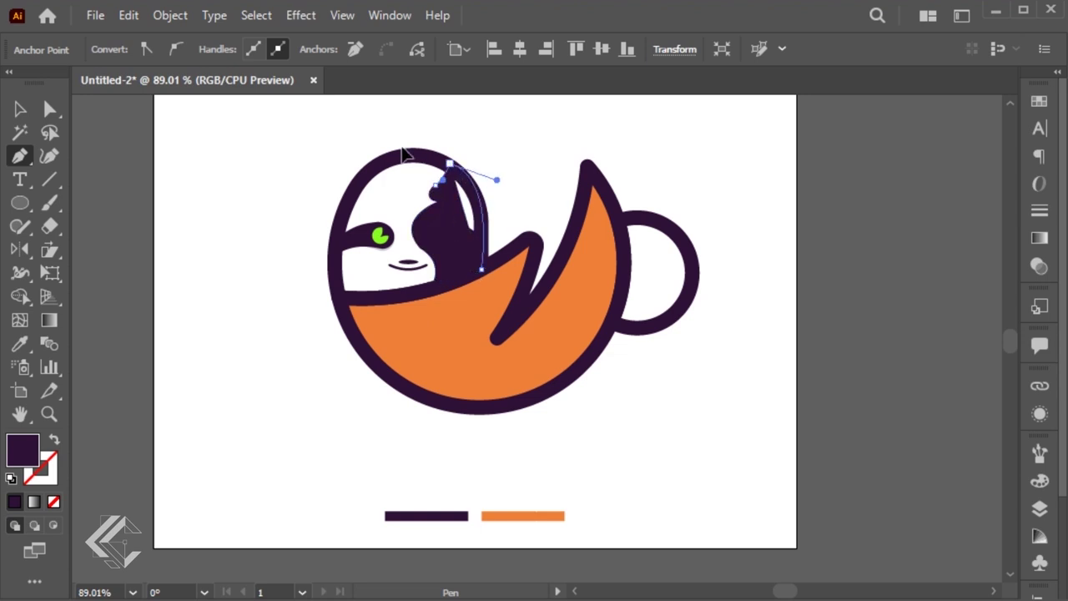
- Fill the patch light grey C9C9C9 and send it behind the right eye
key(v)
double_click(22, 451)
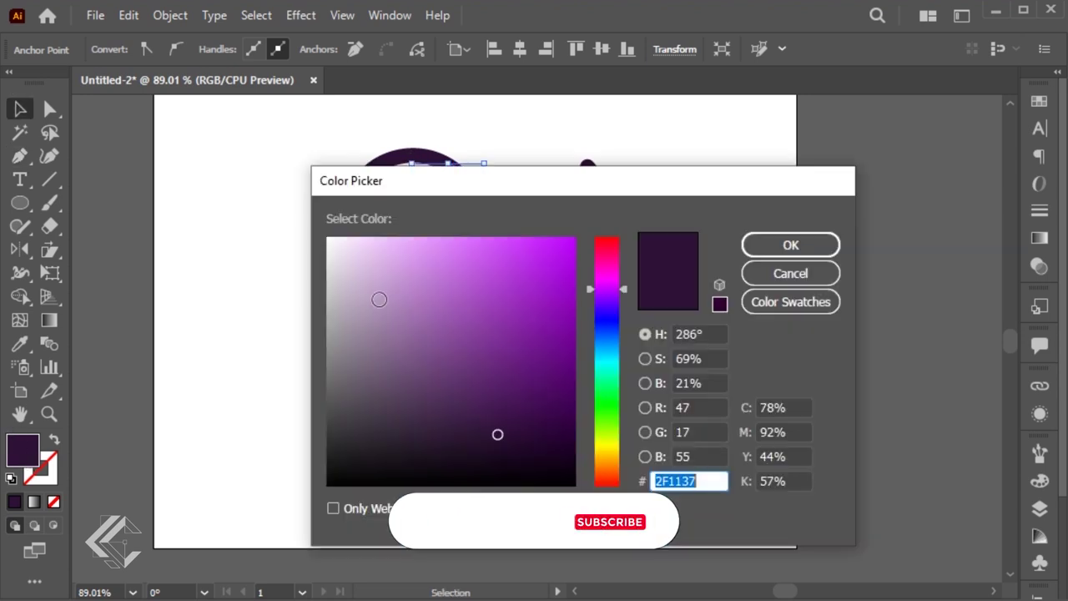
text(C9C9C9)
click(790, 244)
click(501, 230)
click(456, 227)
key(a)
key(ctrl+bracketleft)
- Paste a copy of the head outline in front and bring it to the front
key(v)
click(359, 171)
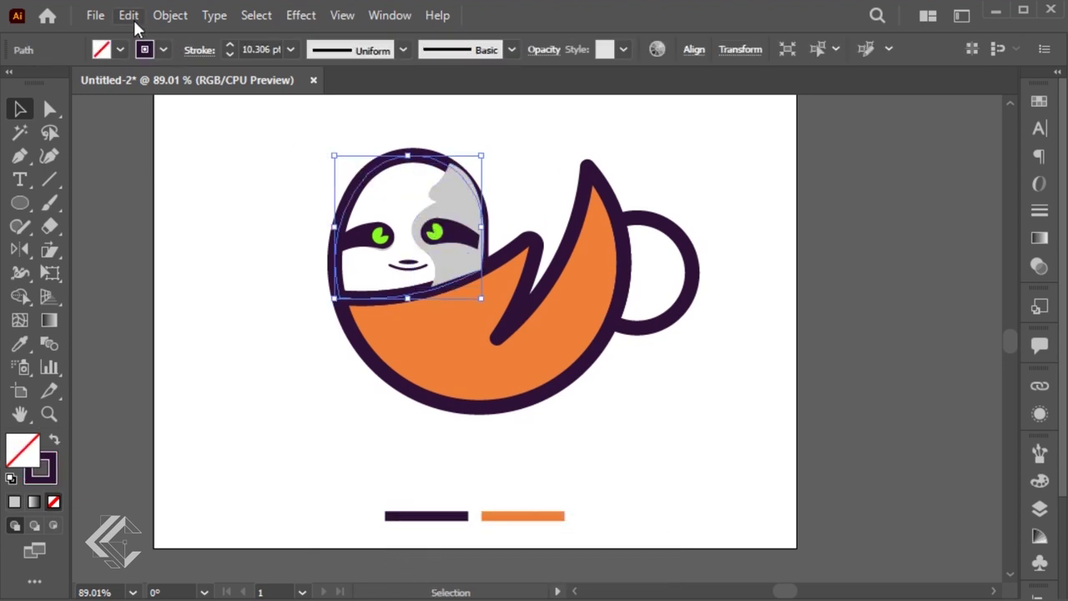
click(128, 15)
click(129, 15)
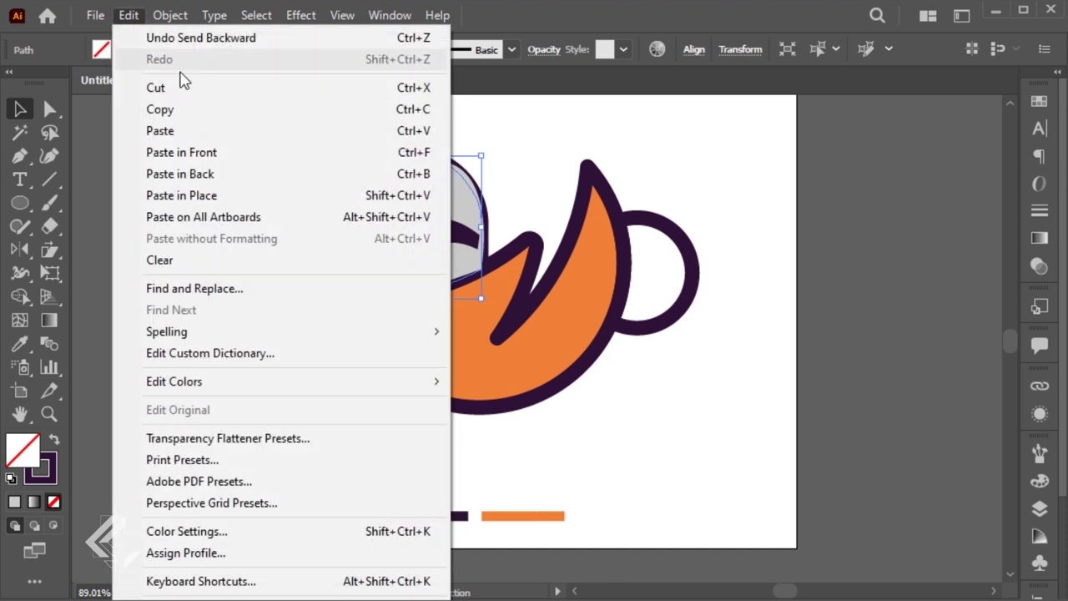
click(192, 159)
right_click(392, 173)
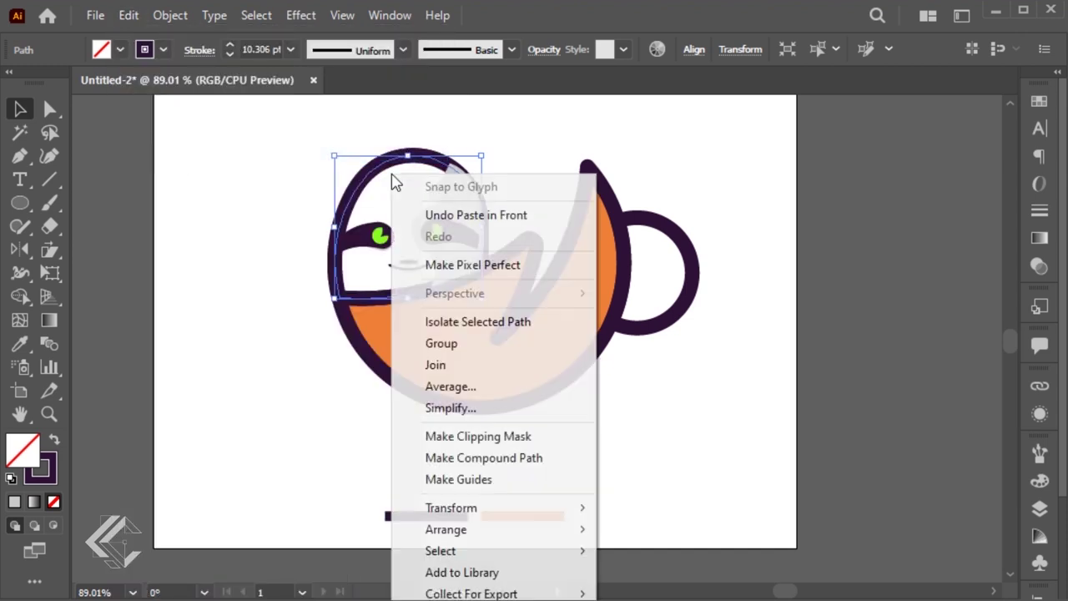
right_click(381, 165)
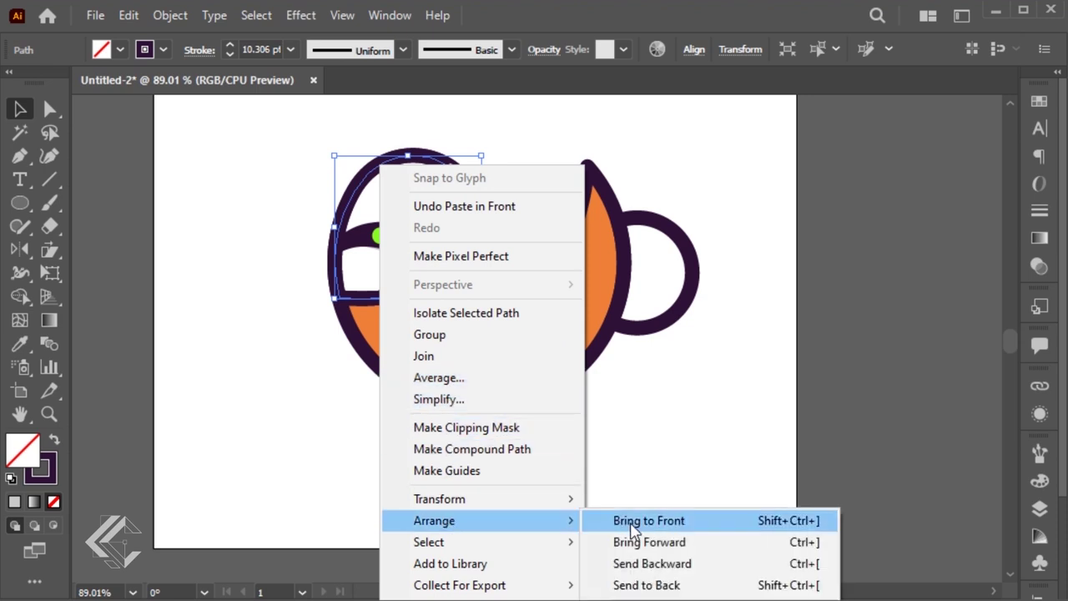
click(632, 524)
click(367, 461)
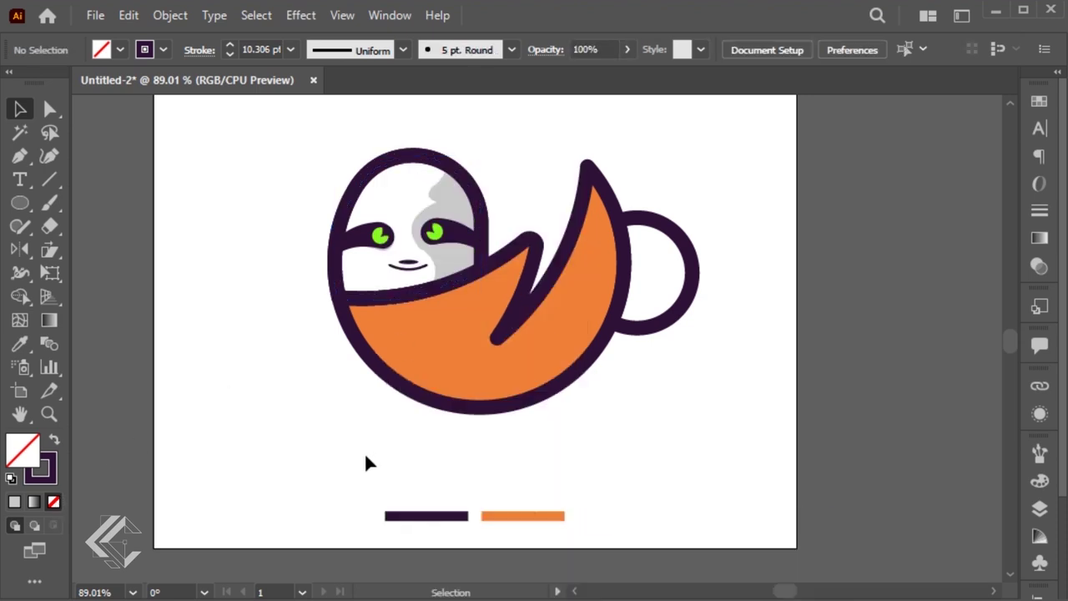
- Zoom in and Pen-trace a pointed hand shape over the end of the sloth's arm
key(z)
drag(315, 220, 665, 431)
key(p)
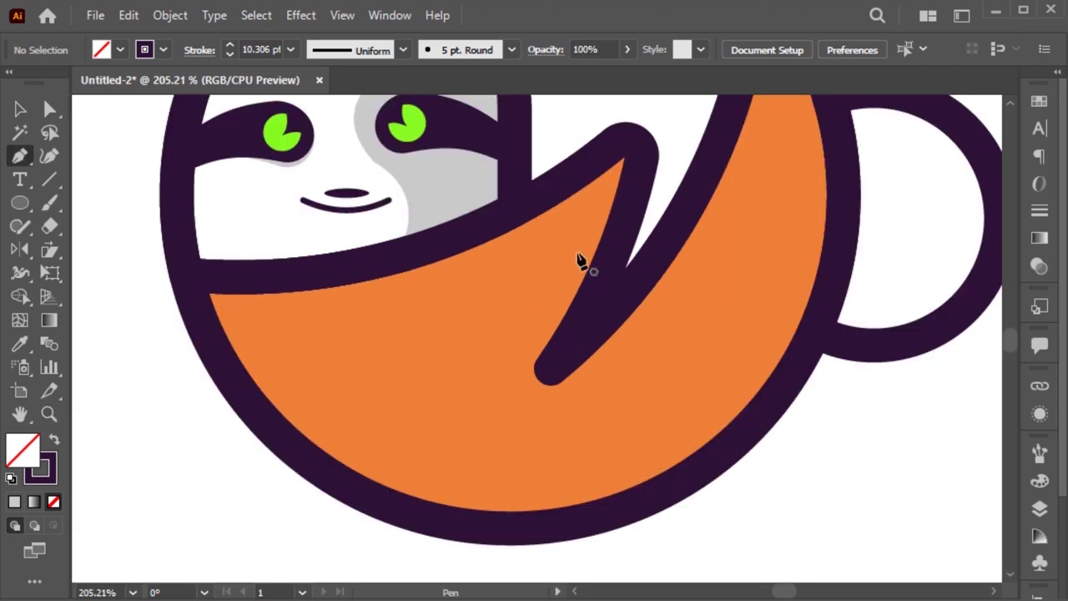
click(558, 243)
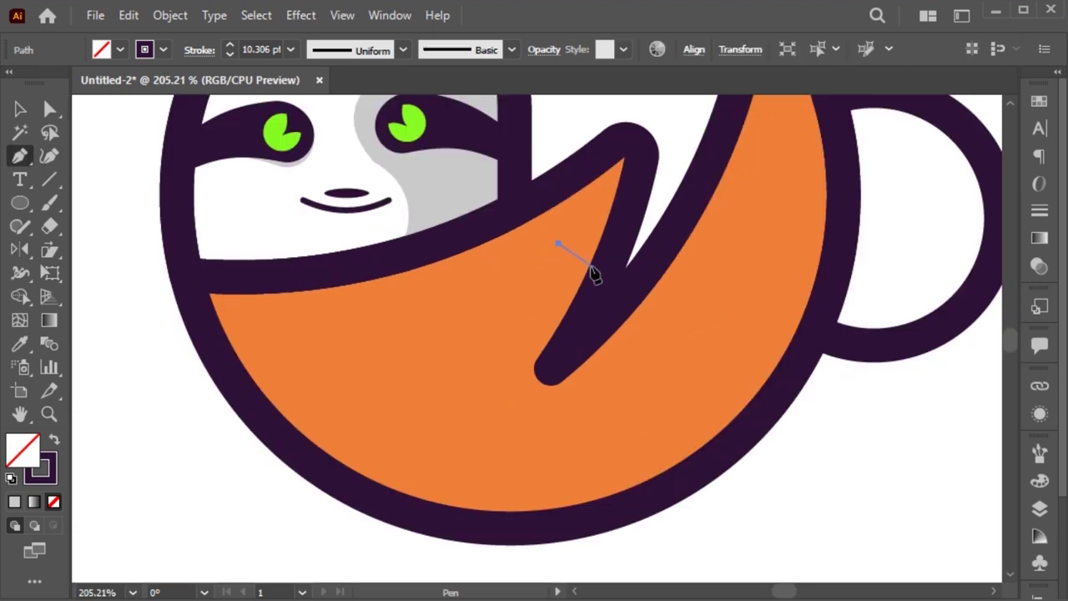
click(590, 265)
drag(535, 379, 521, 397)
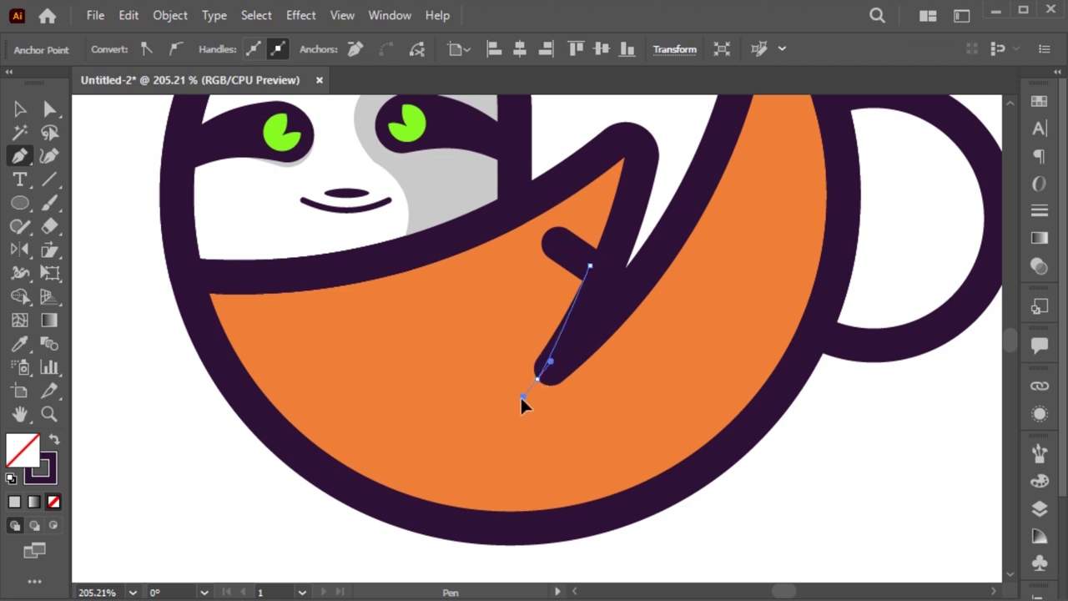
click(537, 379)
drag(659, 278, 716, 196)
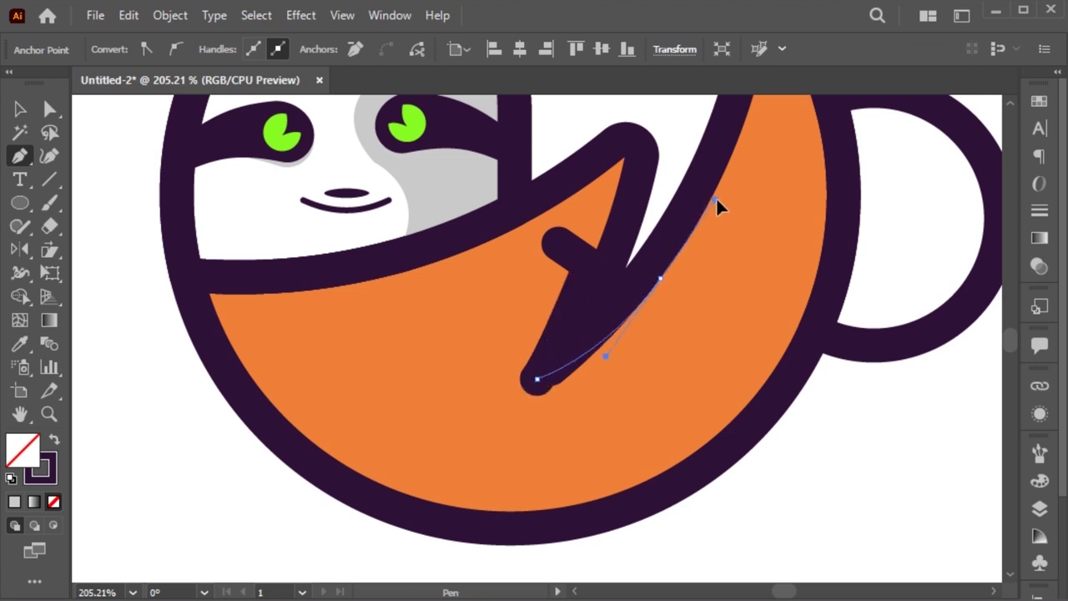
click(660, 278)
click(584, 398)
click(489, 370)
click(522, 295)
drag(559, 244, 559, 250)
- Fill the hand shape with the cup's orange sampled by eyedropper
click(53, 439)
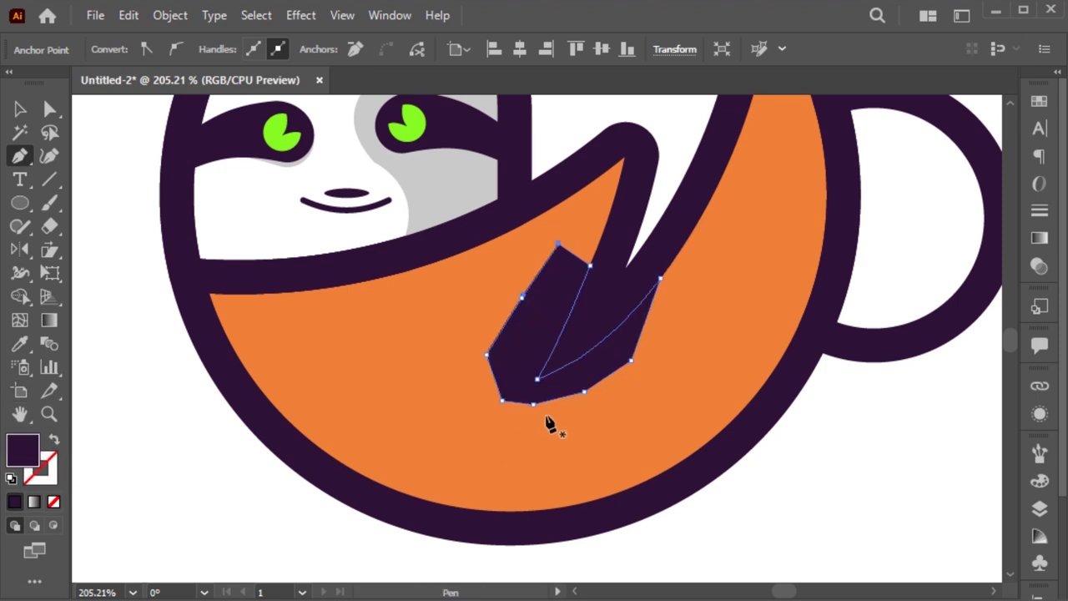
key(i)
click(677, 399)
key(v)
click(799, 464)
- Drag the hand's anchors to sharpen the notch into smooth curves, then zoom back out
key(a)
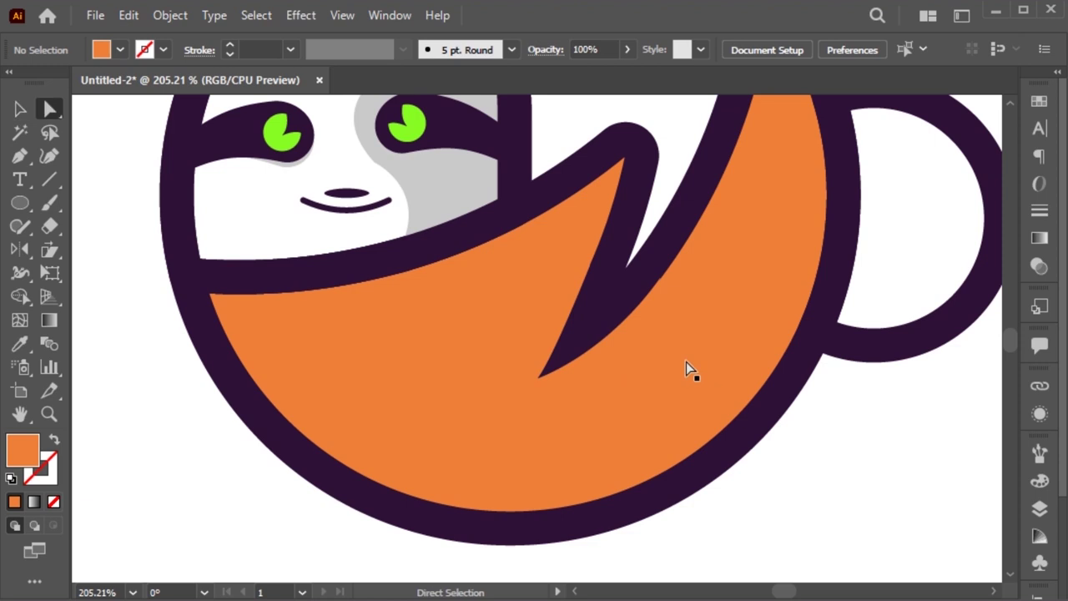
click(659, 284)
drag(663, 281, 678, 259)
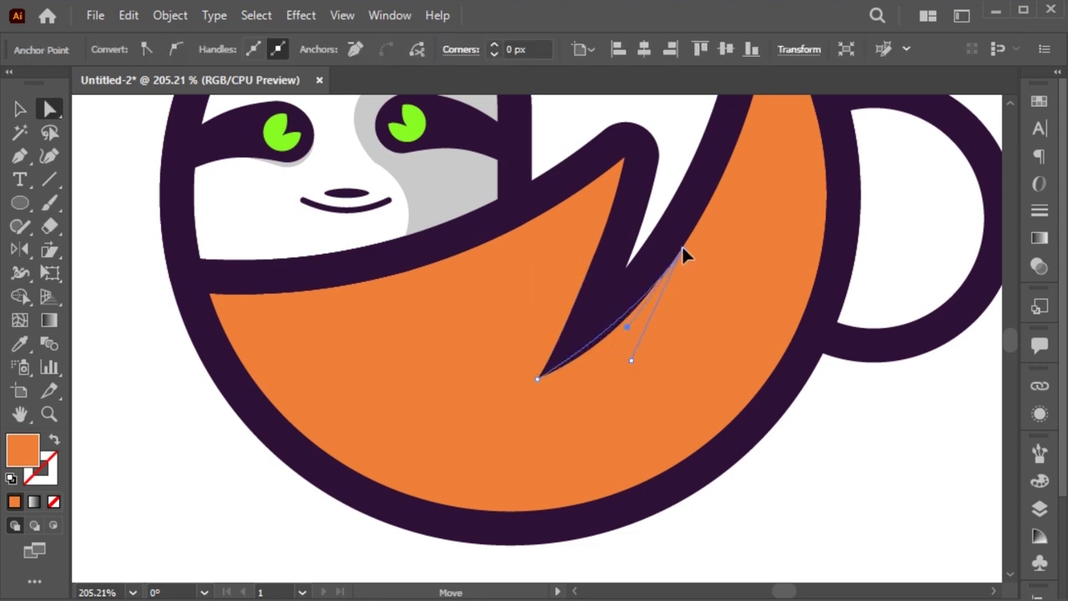
click(822, 462)
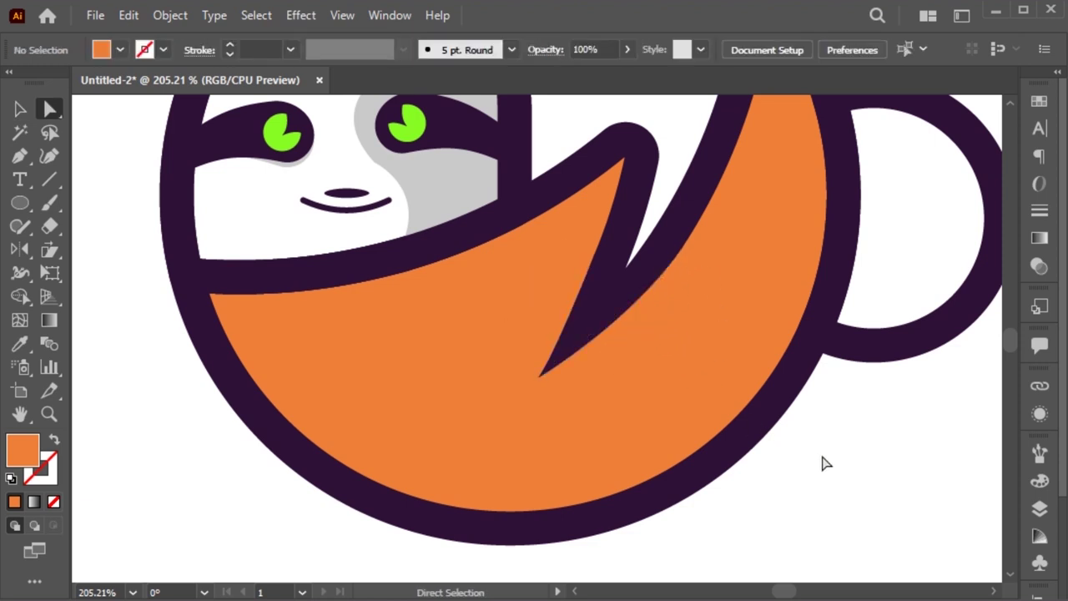
drag(595, 270, 610, 214)
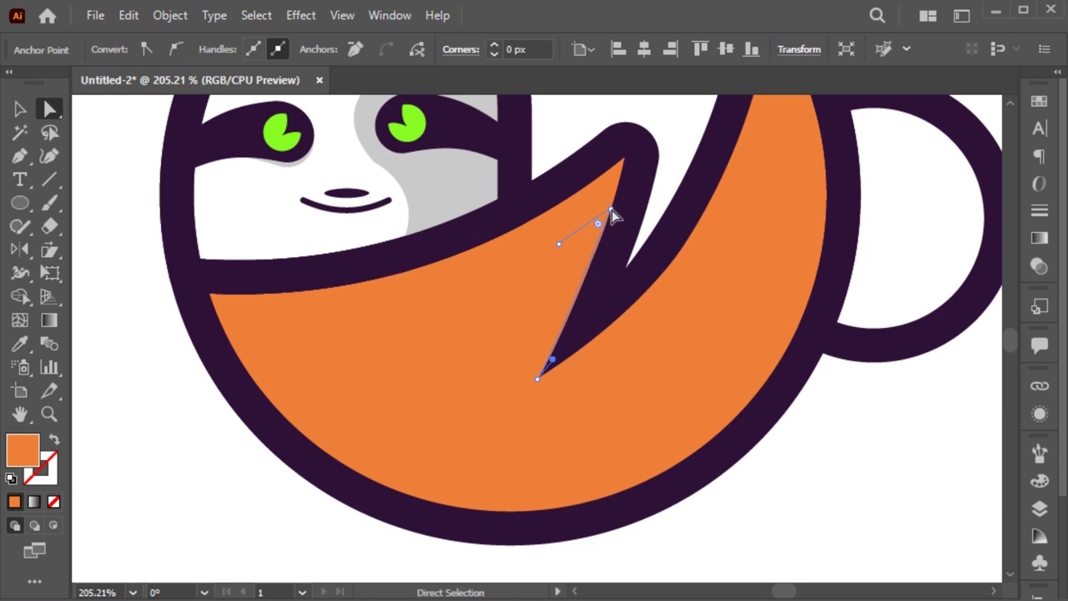
drag(570, 341, 573, 317)
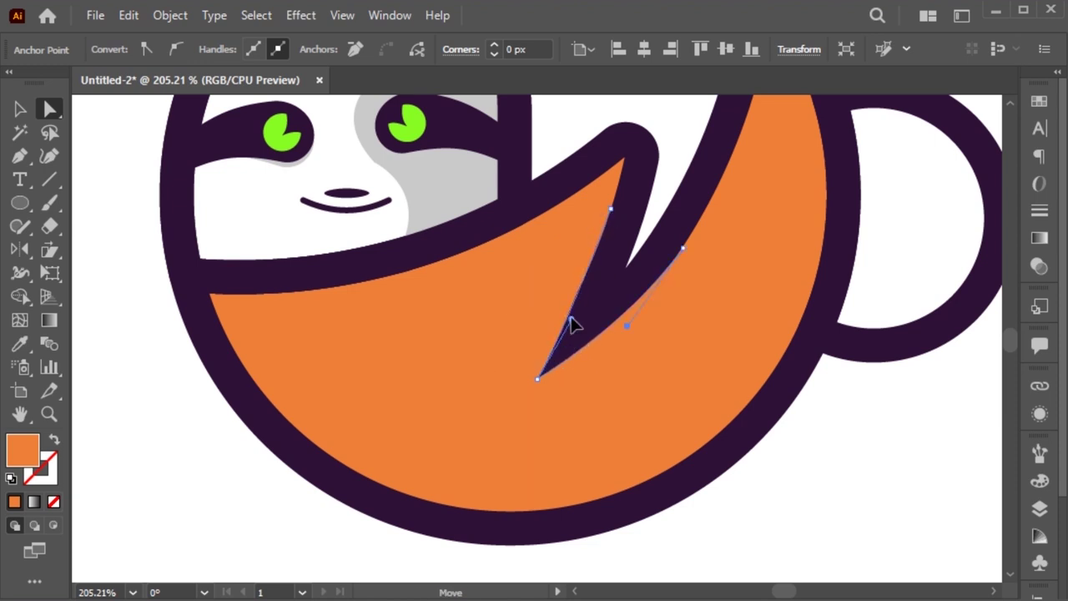
click(839, 443)
key(v)
key(ctrl+minus)
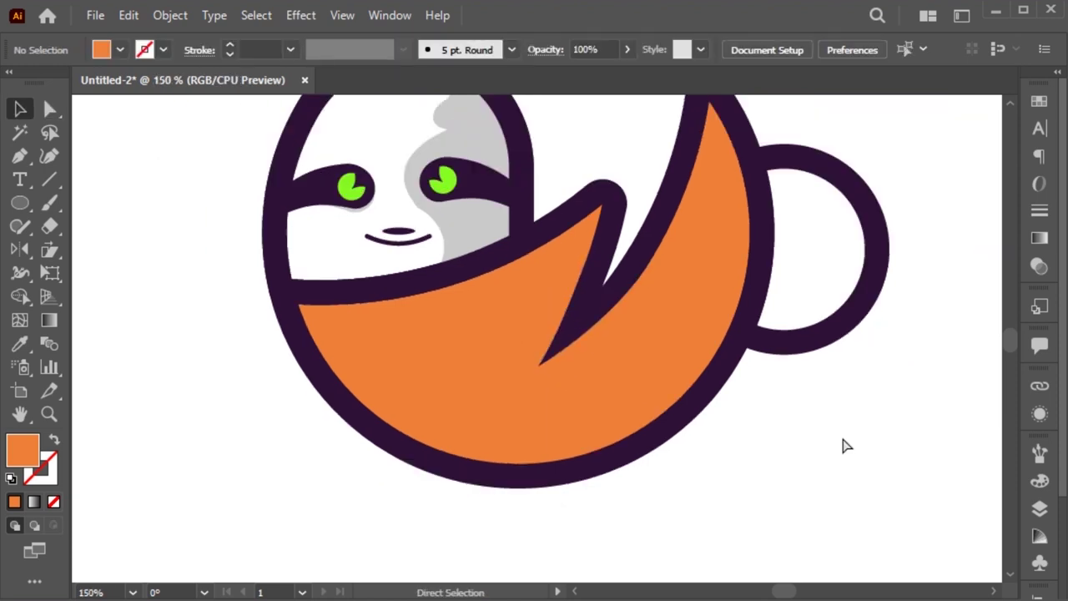
key(ctrl+minus)
scroll(817, 432, up, 2)
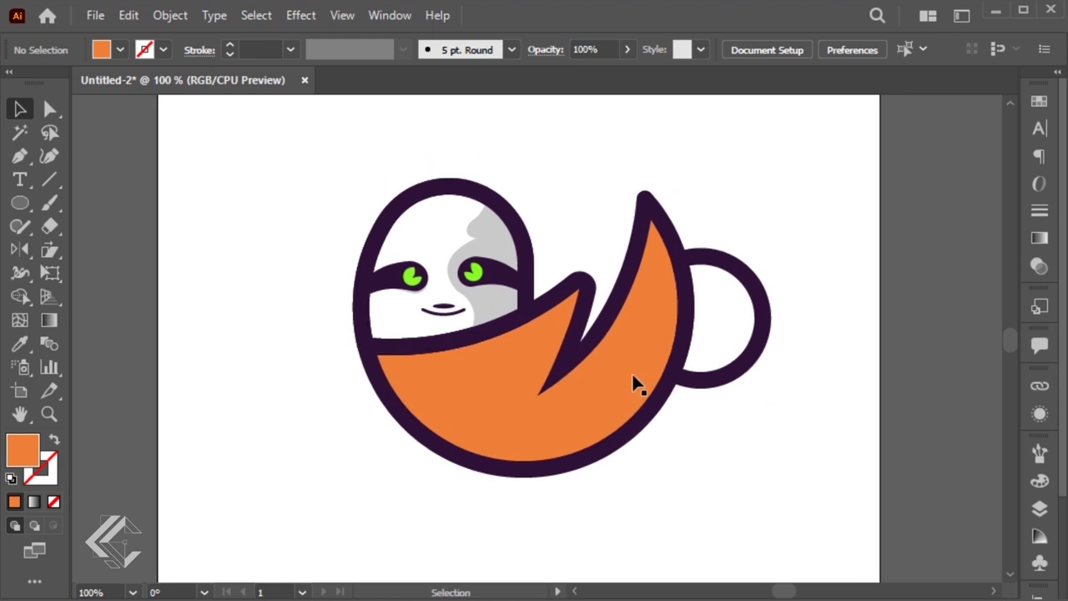
- Zoom onto the head and Pen-draw a spiky hair tuft on top of it
key(z)
drag(294, 140, 720, 358)
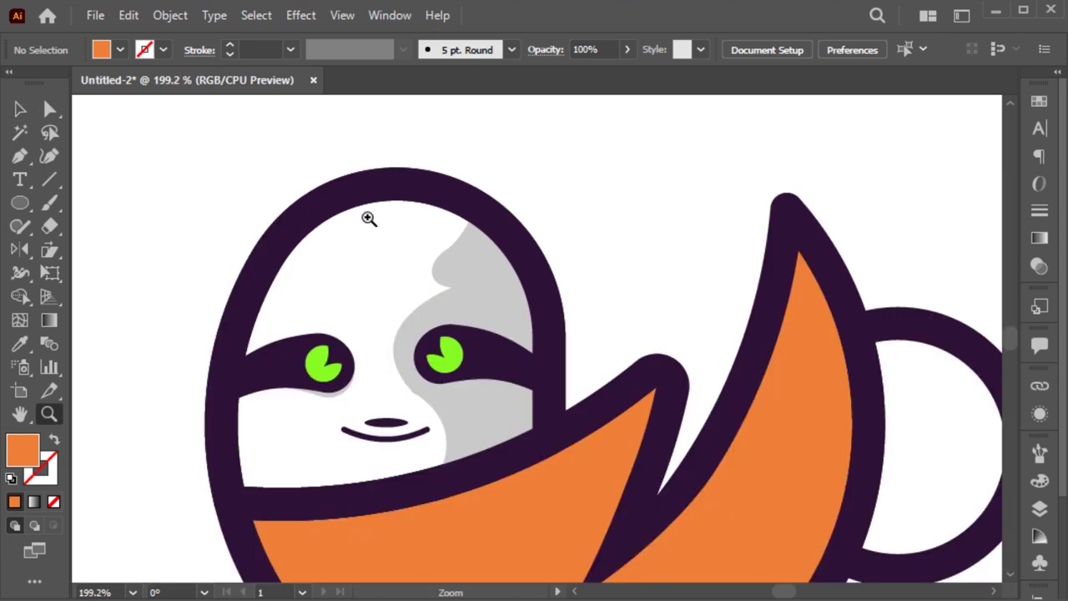
key(p)
mouse_move(454, 177)
mouse_down()
mouse_move(401, 229)
mouse_move(377, 224)
mouse_up()
click(409, 226)
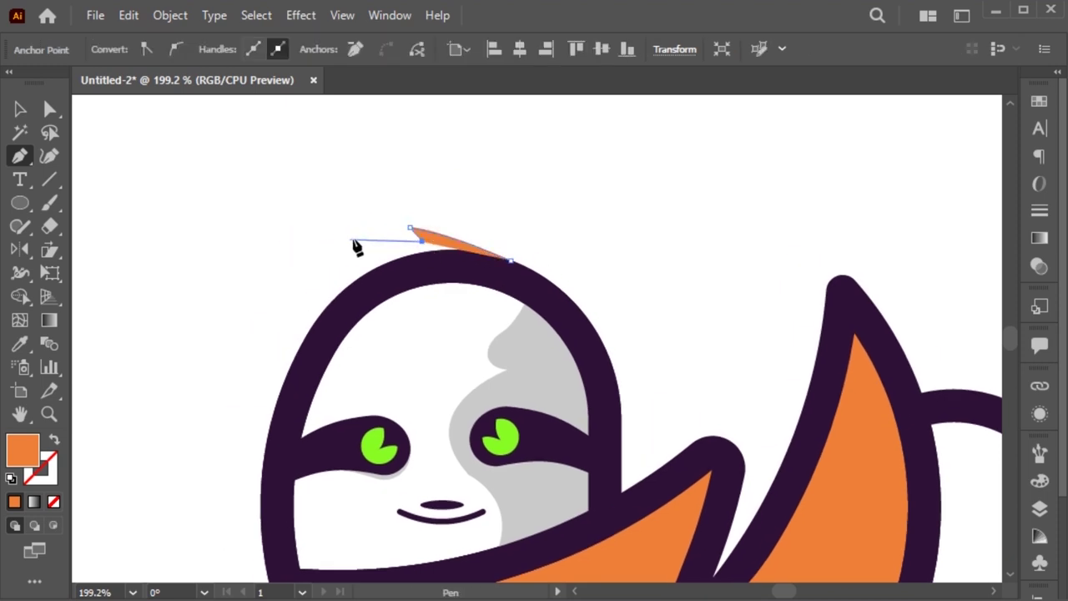
drag(346, 240, 393, 259)
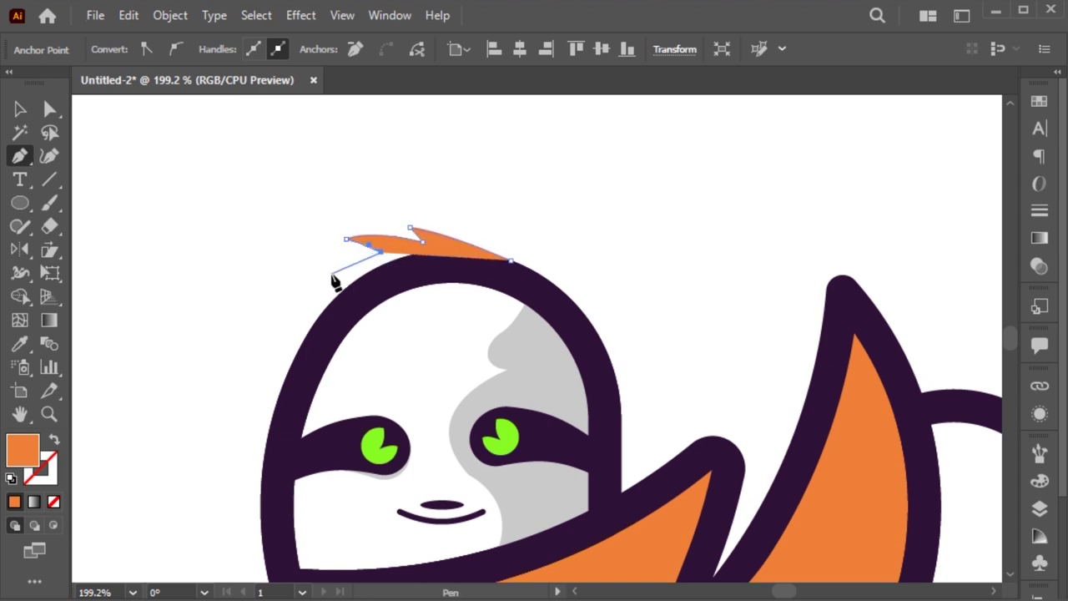
drag(307, 283, 322, 279)
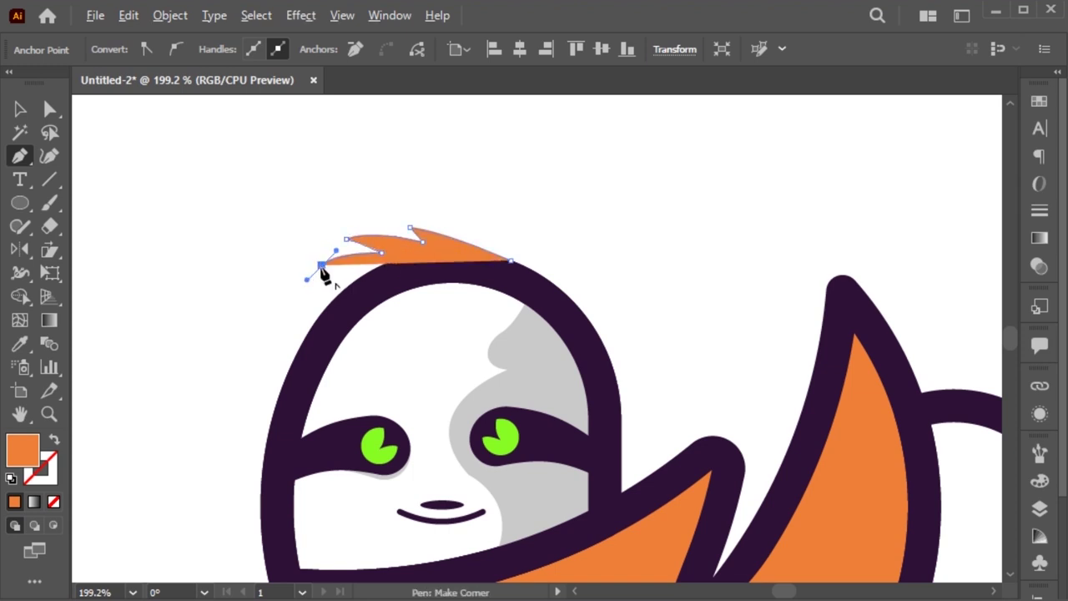
click(393, 273)
click(511, 262)
- Fill the tuft with dark purple and reshape its spikes with Direct Selection
key(v)
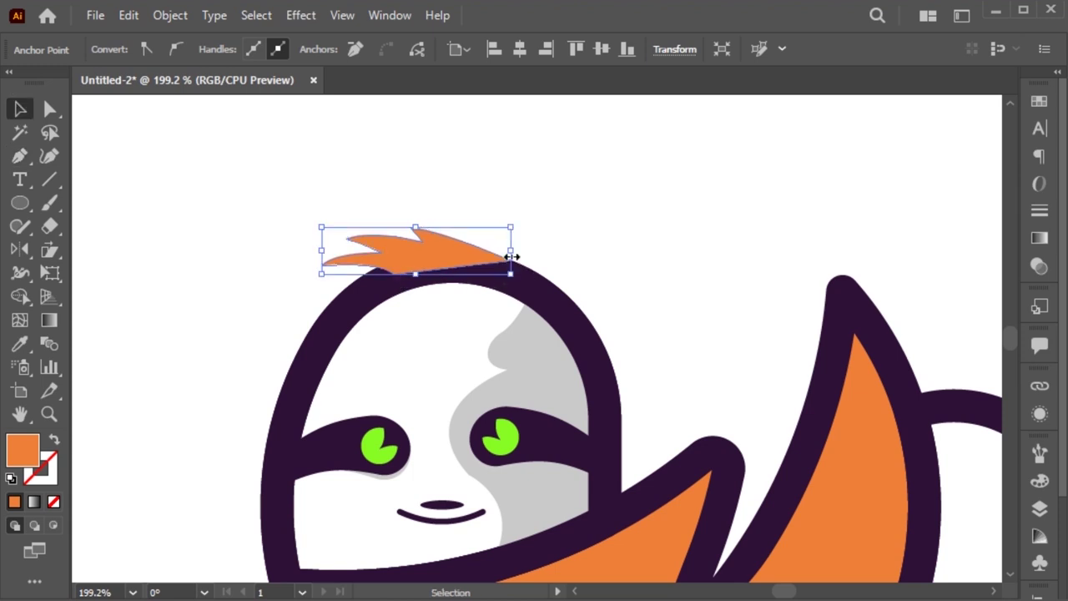
click(20, 343)
click(576, 425)
key(v)
click(460, 272)
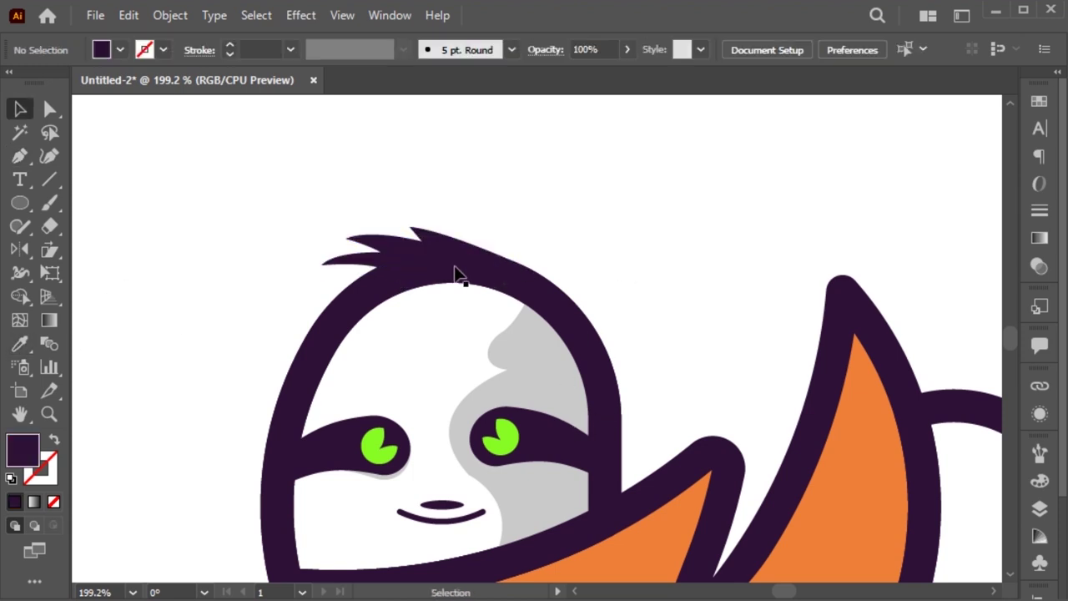
key(a)
click(401, 262)
drag(402, 261, 368, 245)
click(539, 192)
- Fine-tune a tuft anchor, then zoom out and marquee-zoom onto the sloth cup logo
key(v)
key(a)
click(499, 260)
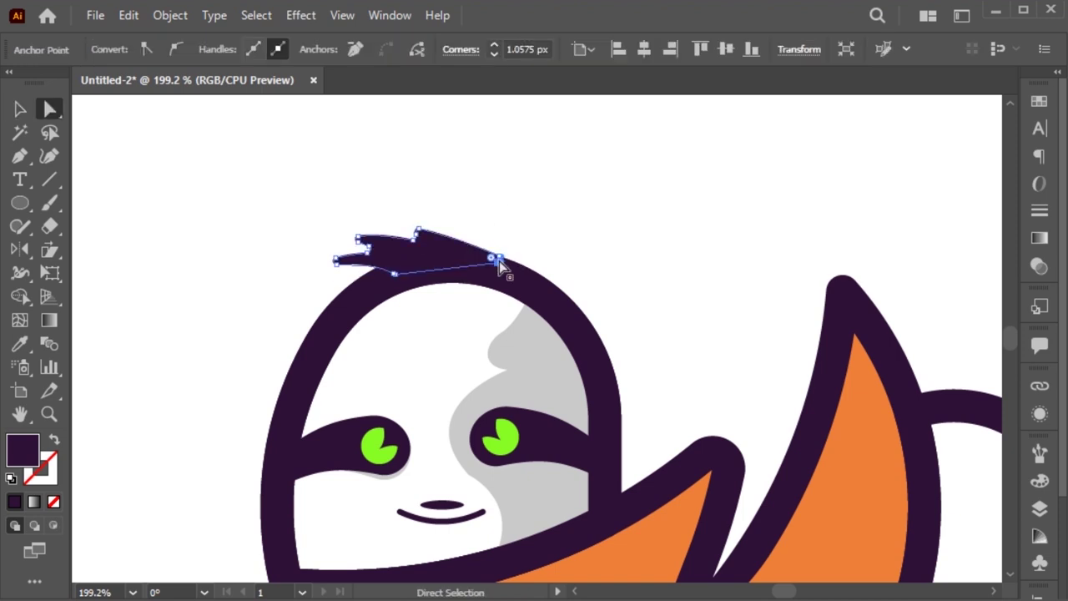
drag(431, 191, 404, 302)
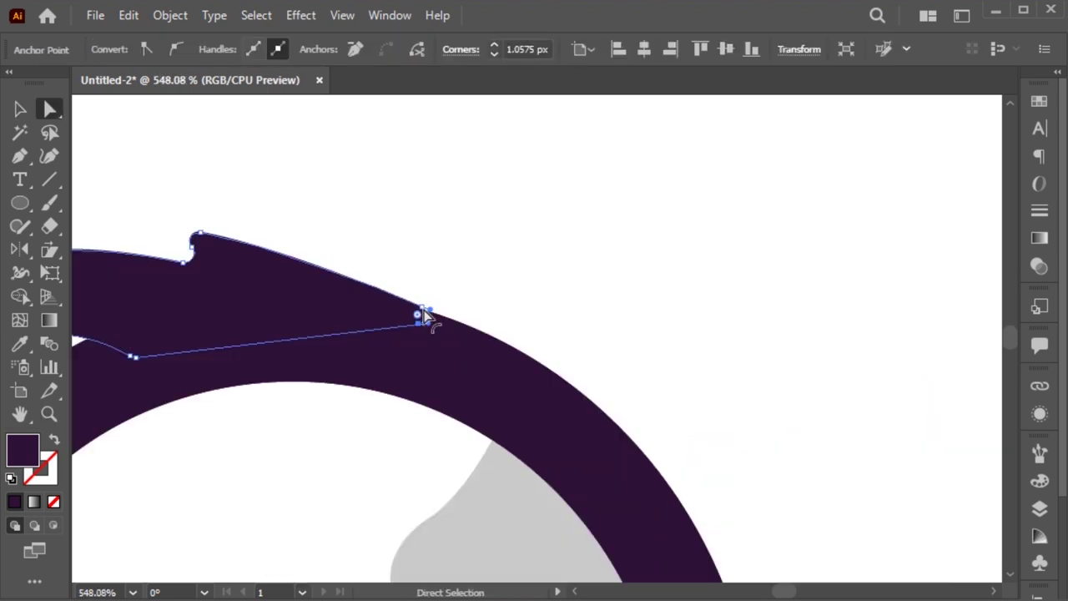
click(589, 298)
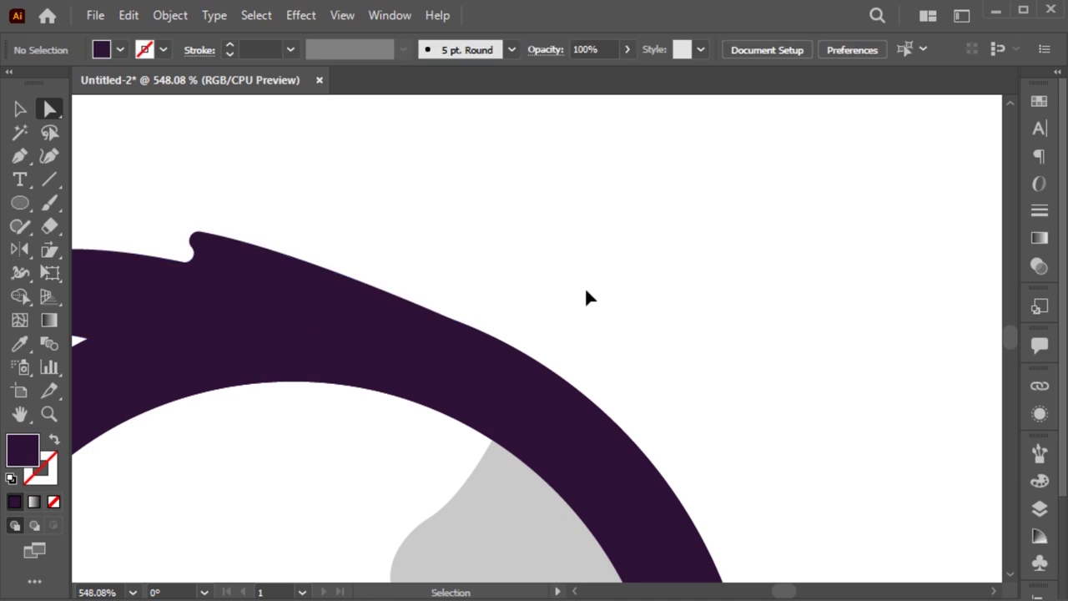
key(ctrl+minus)
key(ctrl+minus)
key(ctrl+minus)
key(ctrl+minus)
key(ctrl+minus)
key(ctrl+minus)
key(z)
drag(370, 255, 790, 545)
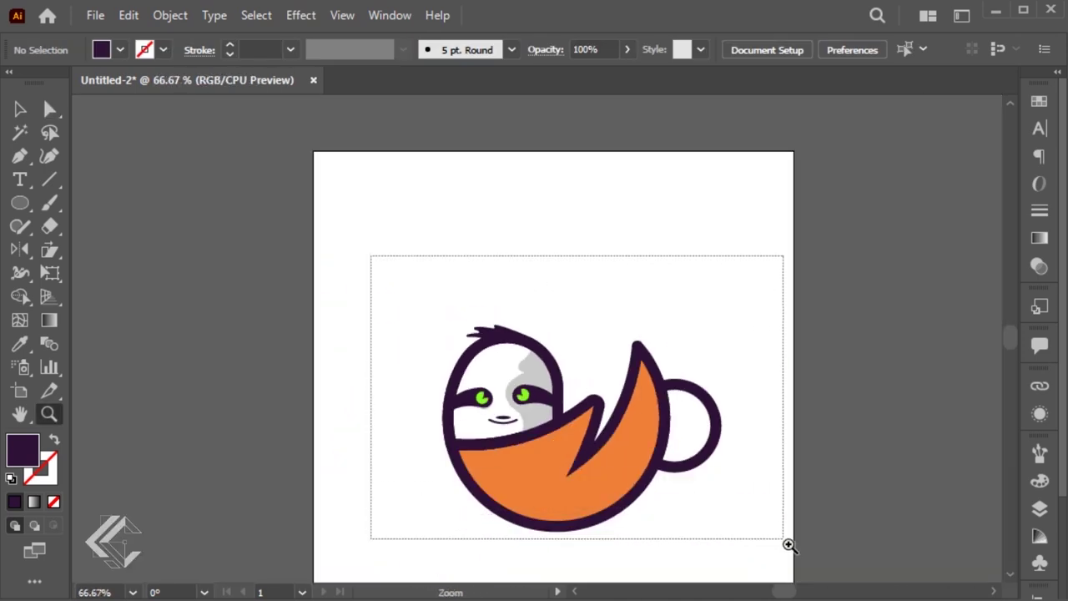
- Pen-draw a slim pointed sliver inside the tail, starting and closing at its tip
key(v)
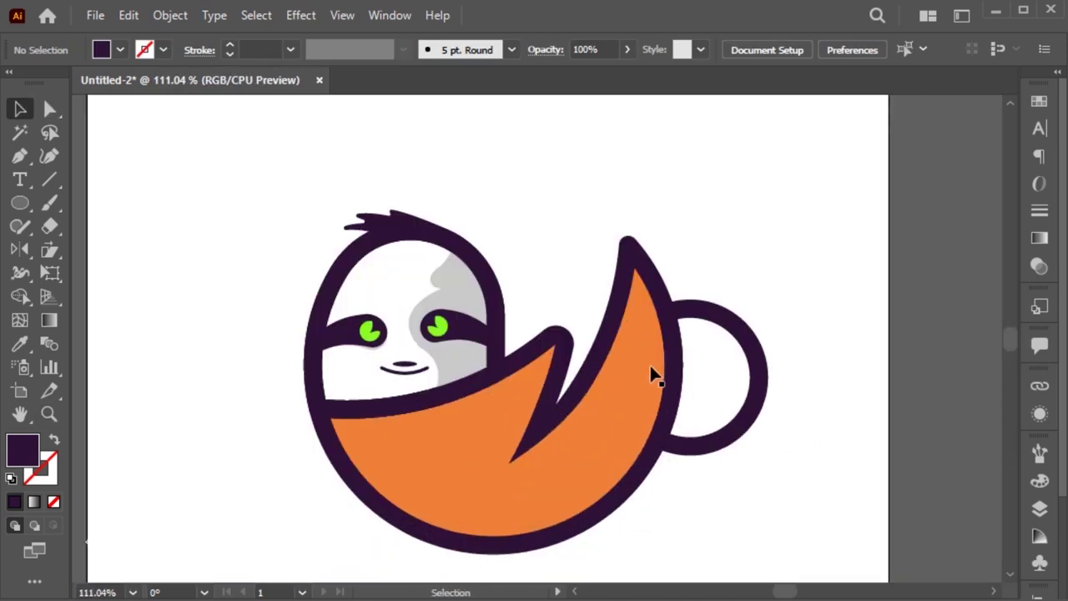
key(p)
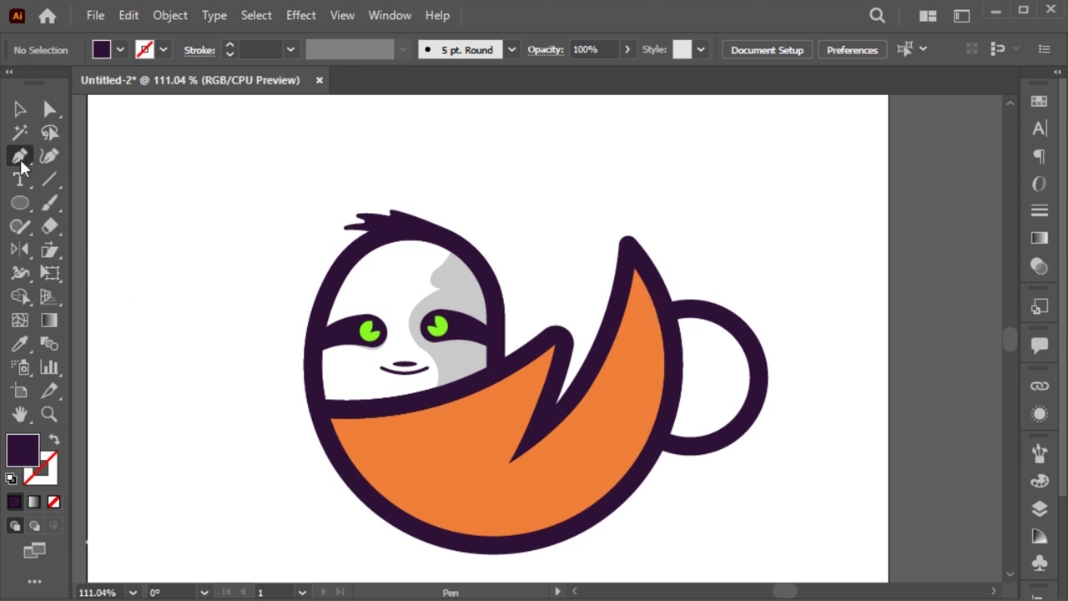
click(629, 252)
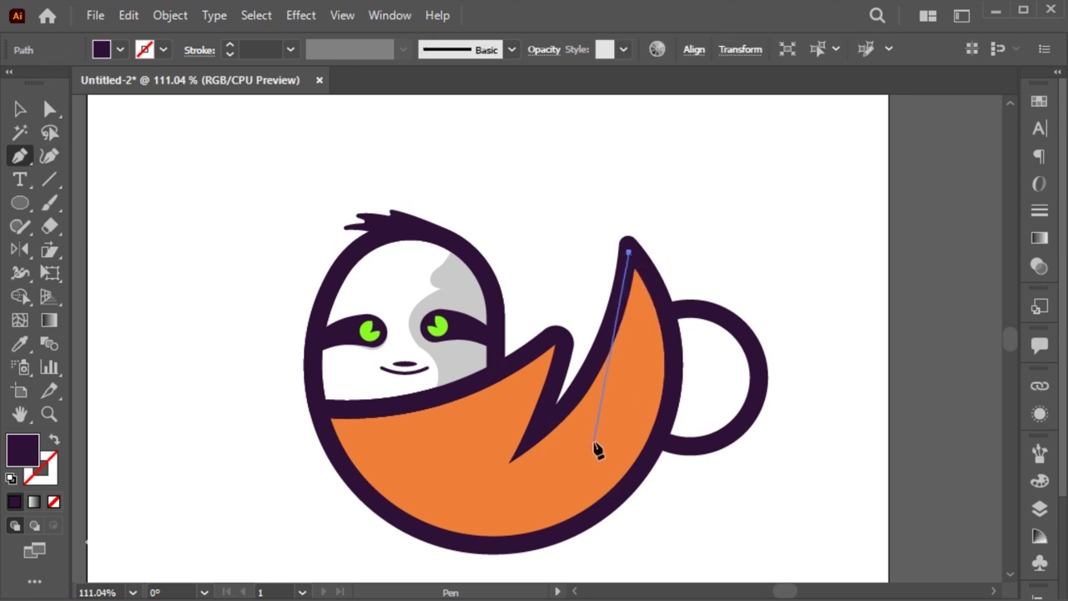
drag(590, 430, 531, 503)
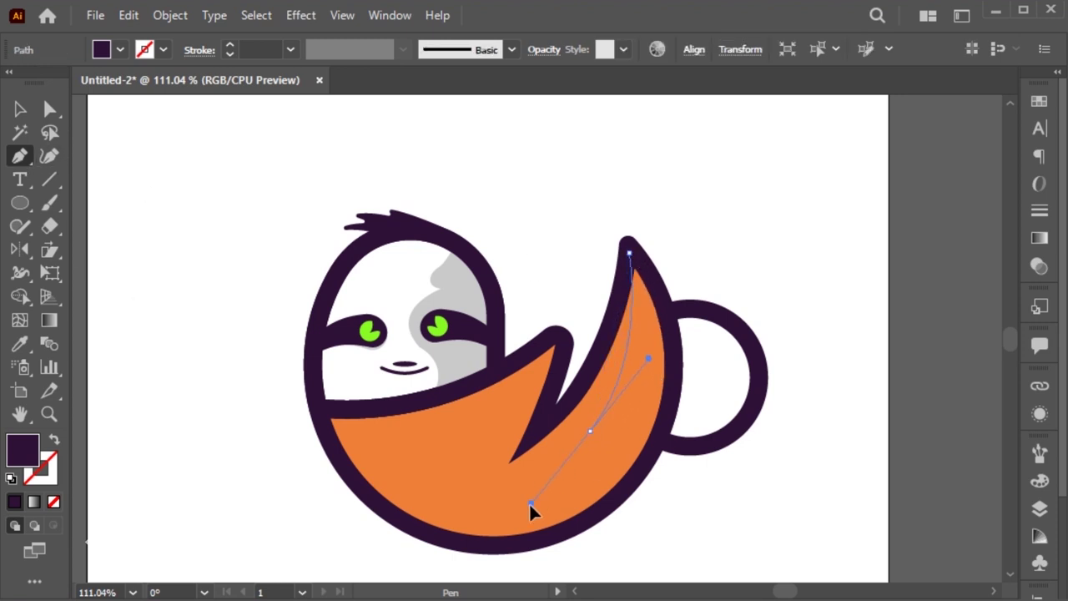
click(591, 433)
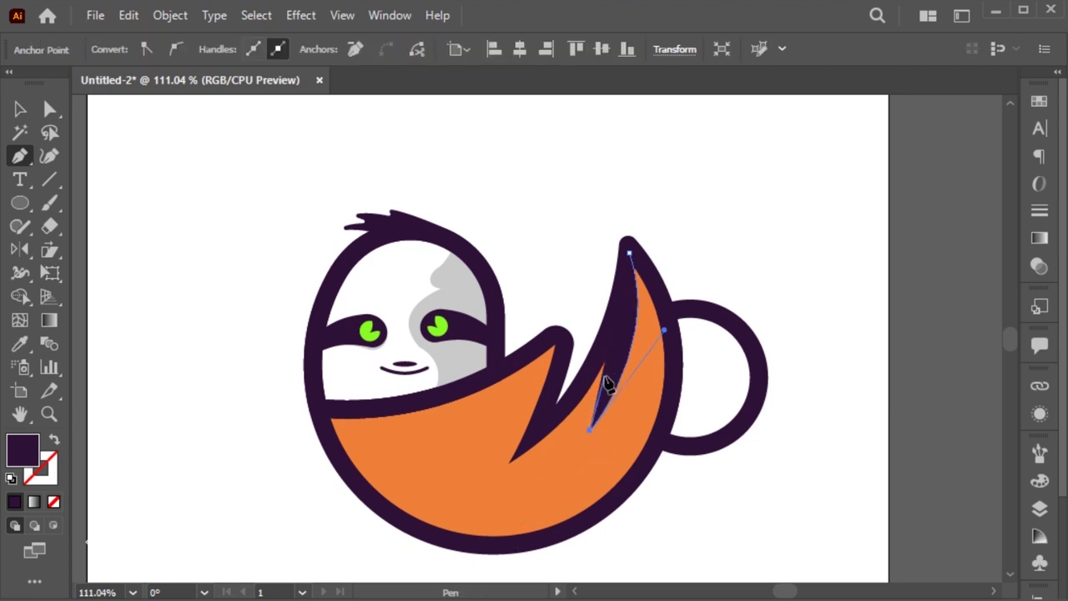
click(603, 380)
drag(507, 464, 423, 503)
click(629, 250)
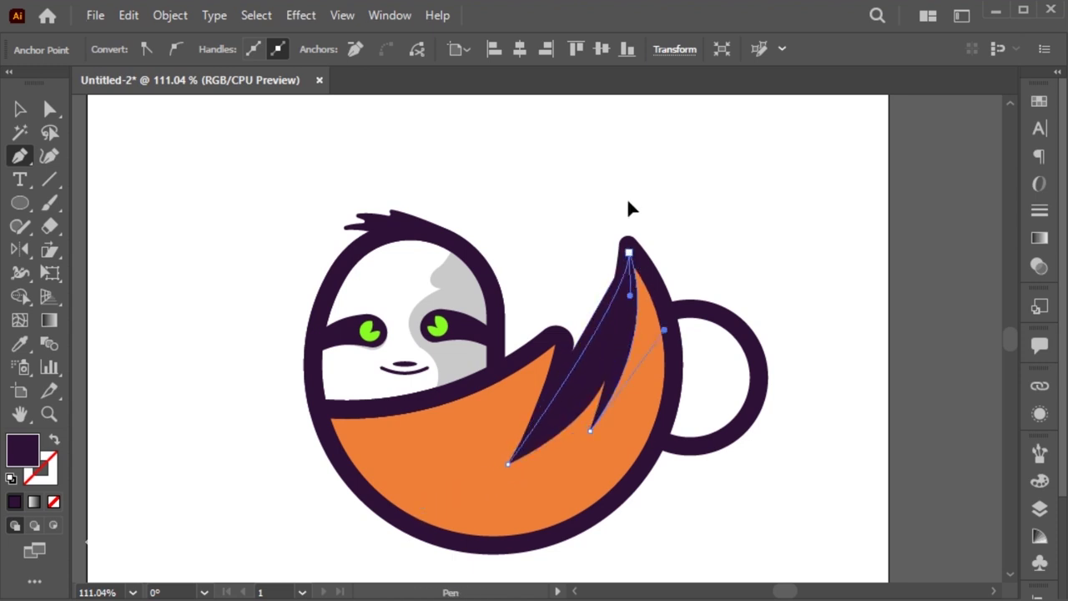
- Send the sliver backward and fill it with the orange sampled from the artwork
key(ctrl+shift+bracketleft)
key(v)
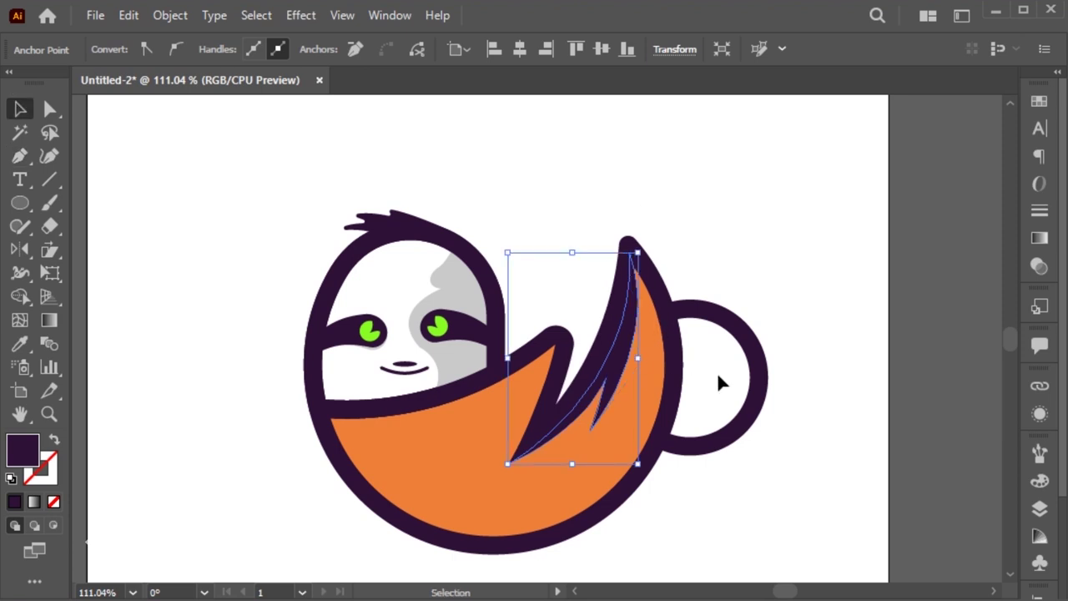
key(i)
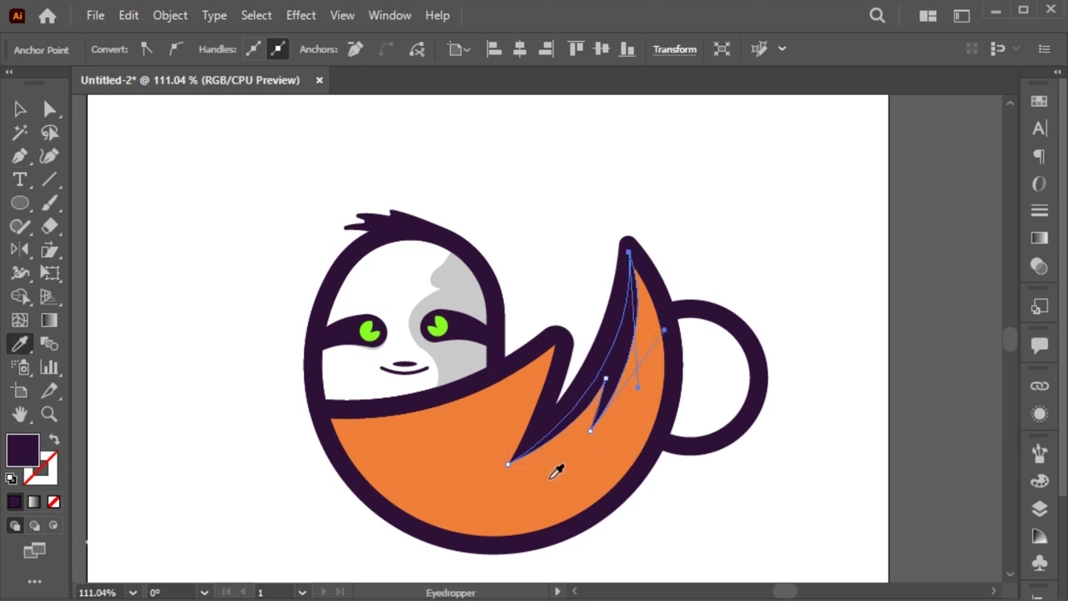
click(556, 476)
- Give the sliver a slightly different orange fill and set its blend mode to Multiply
key(v)
double_click(23, 449)
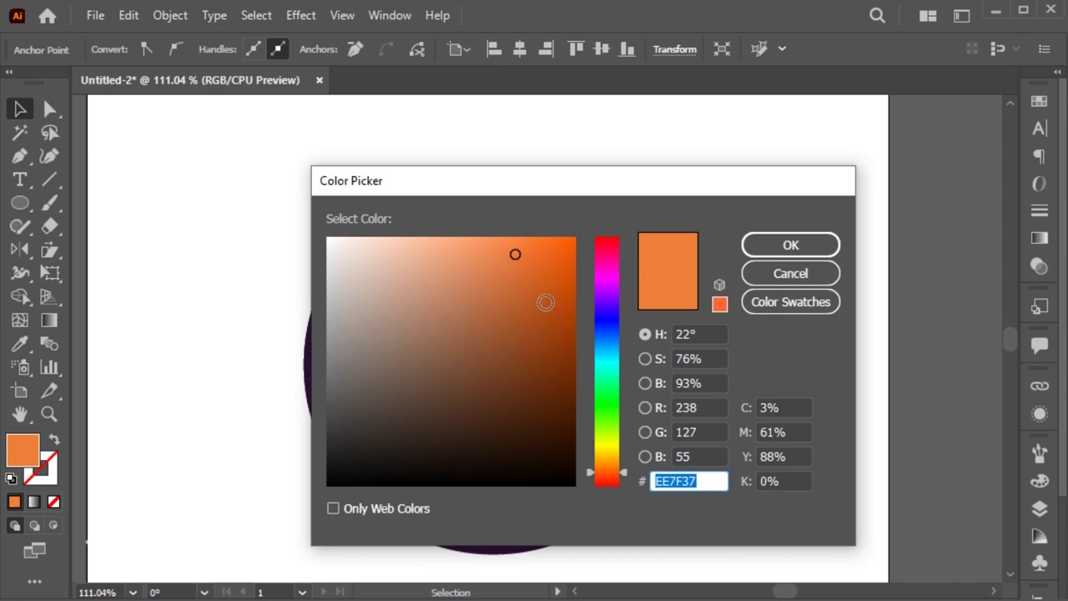
click(531, 273)
click(791, 246)
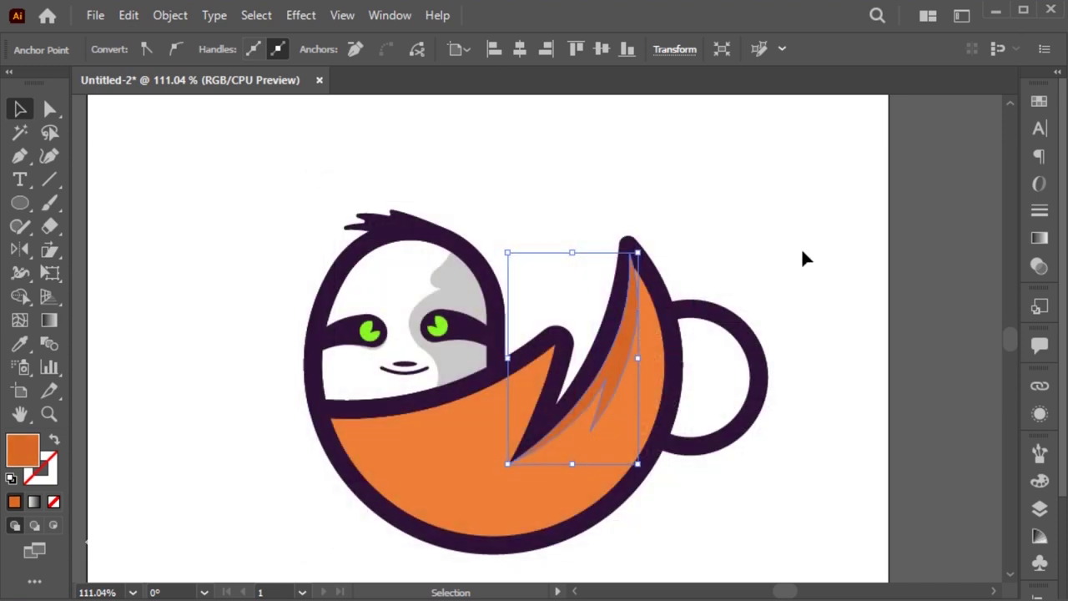
click(625, 342)
click(1039, 265)
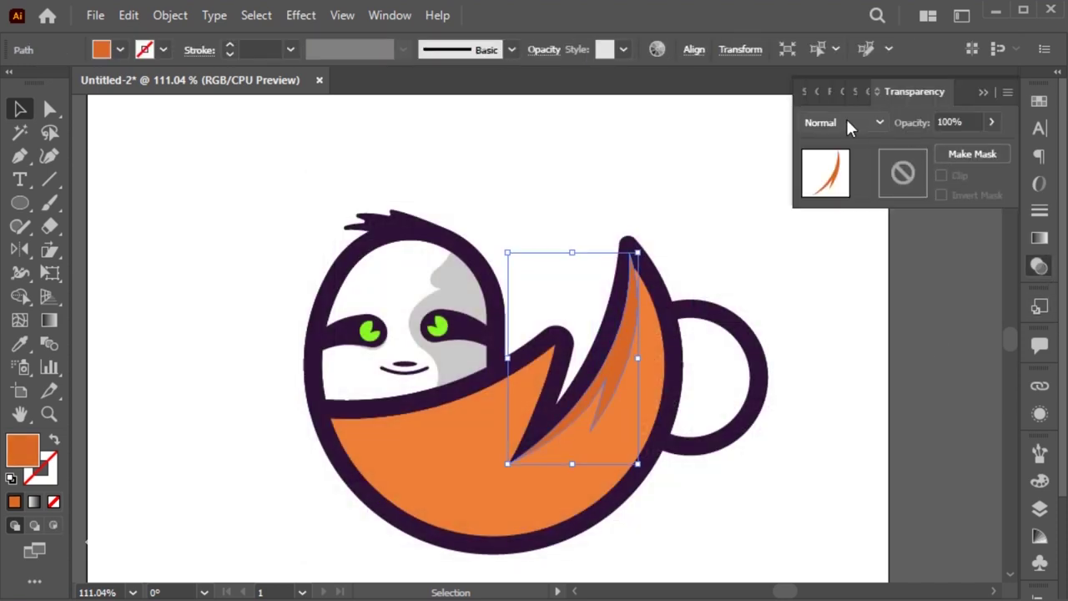
click(843, 122)
click(839, 191)
click(790, 291)
- Change the stripe to darker orange BC521D and set its opacity to 50%
click(629, 340)
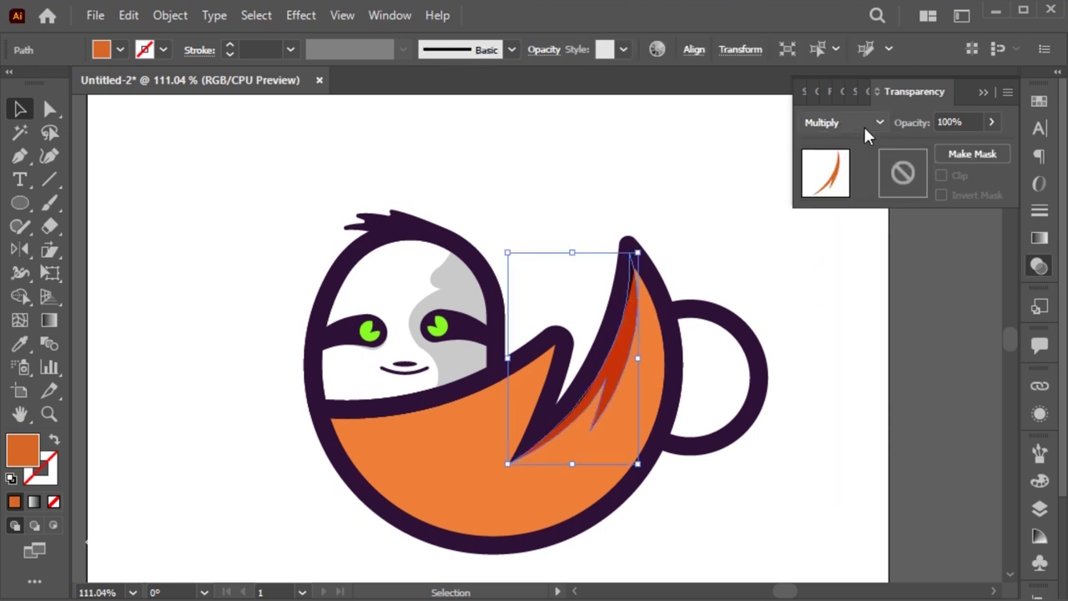
double_click(22, 451)
click(539, 303)
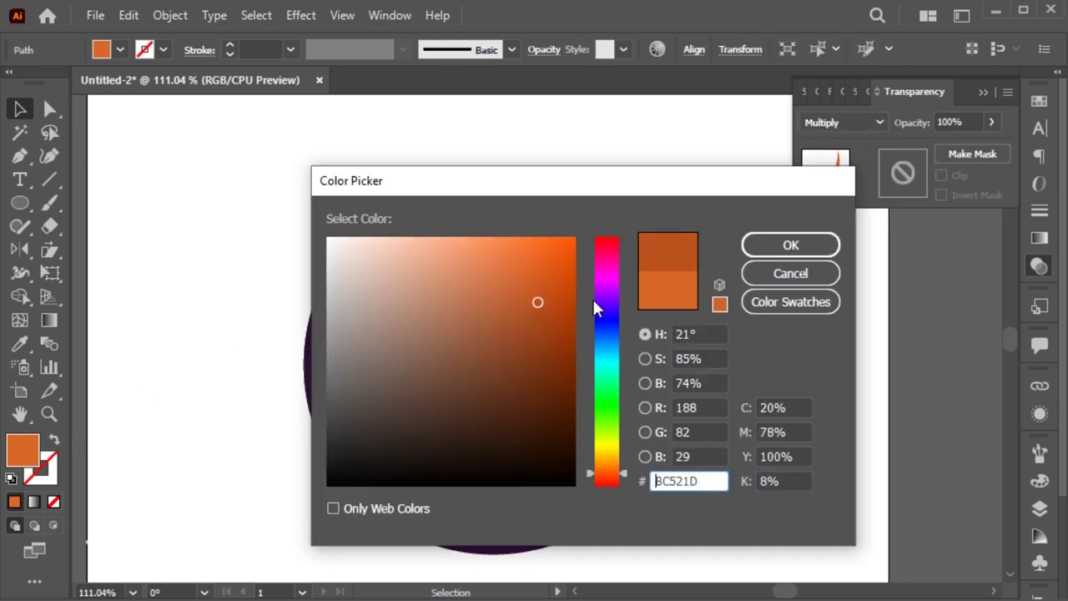
click(786, 242)
click(947, 122)
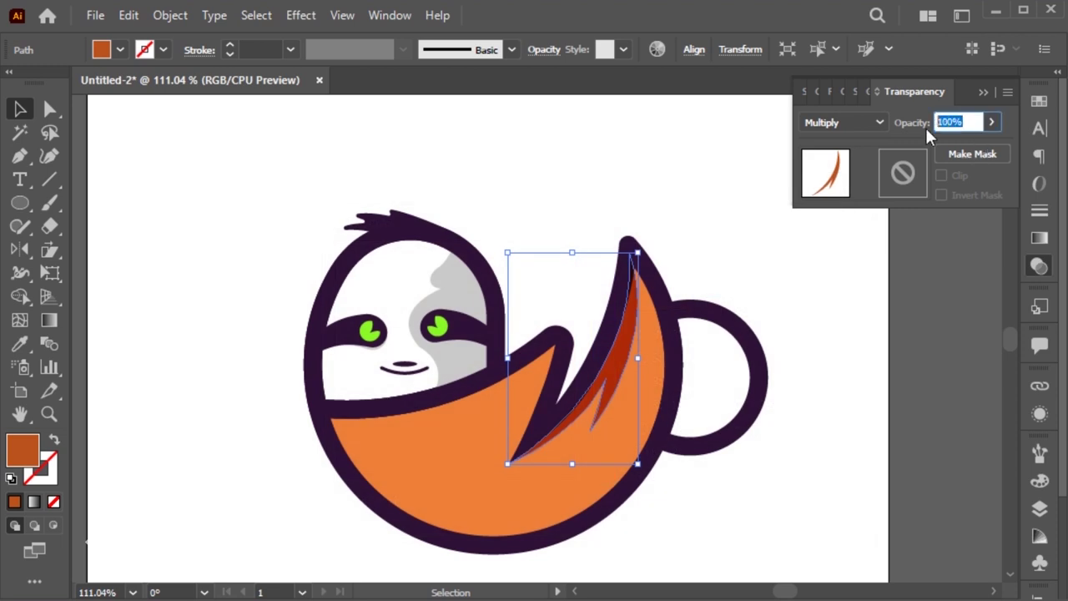
text(50)
key(Return)
click(834, 370)
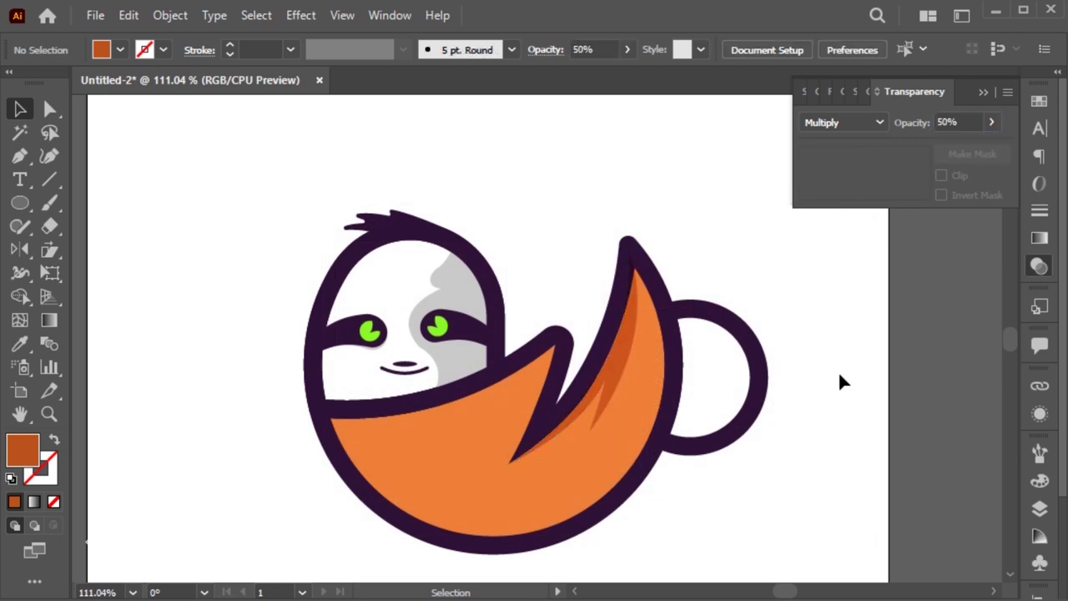
- Pen-draw a shadow path from the cup's left inner edge along its bottom and right side
key(p)
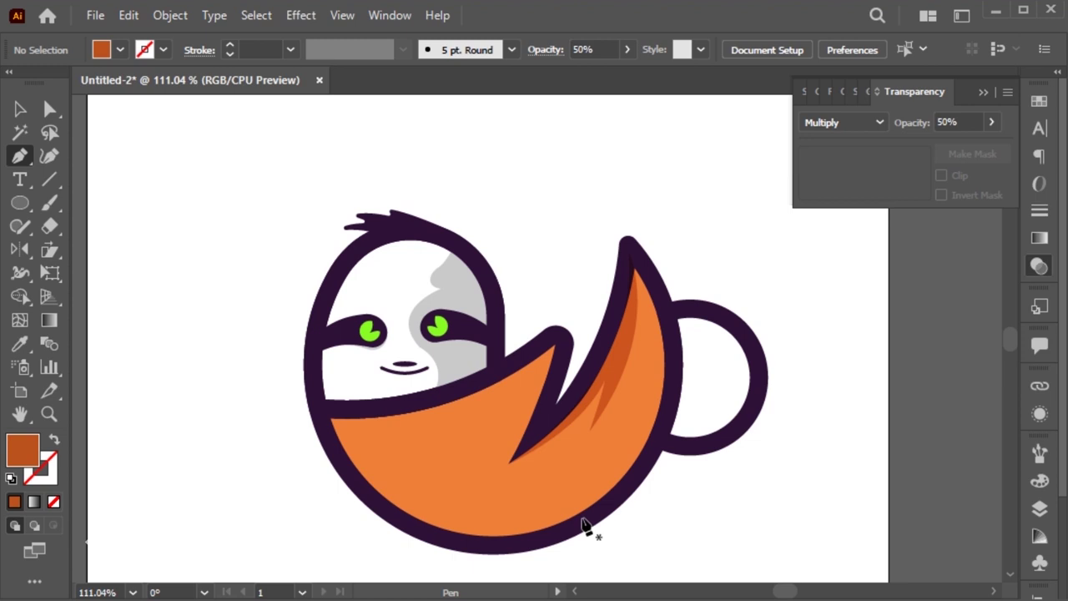
click(371, 413)
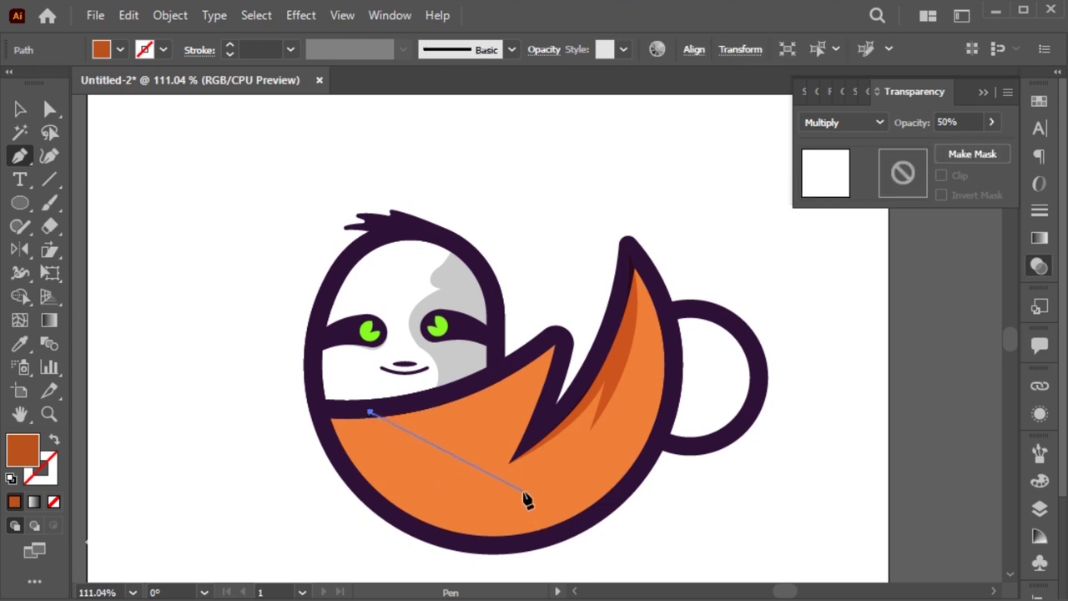
drag(515, 509, 574, 504)
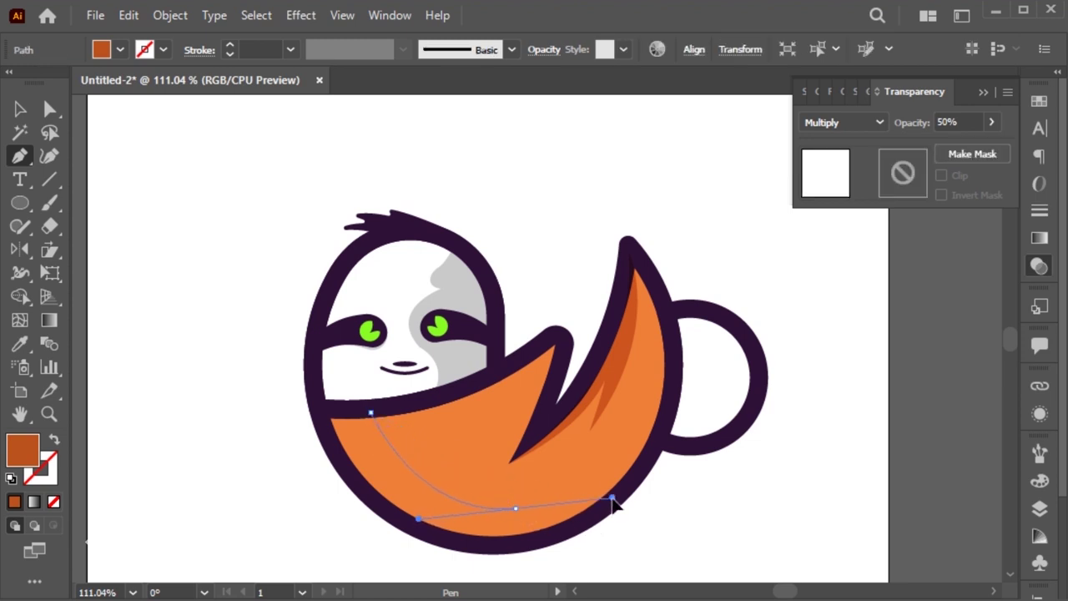
click(516, 508)
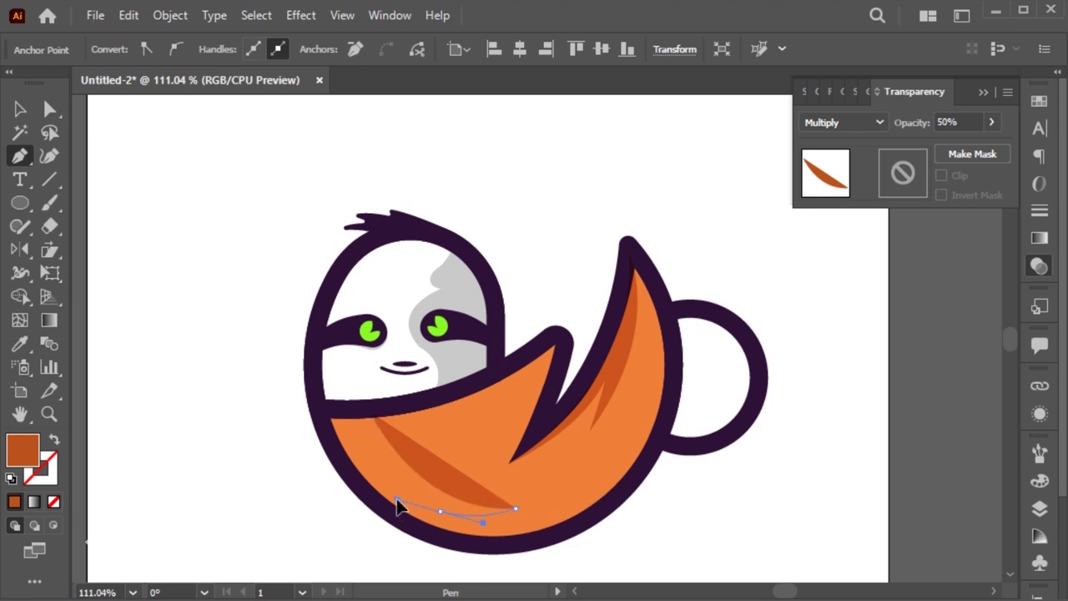
drag(439, 511, 398, 504)
click(440, 510)
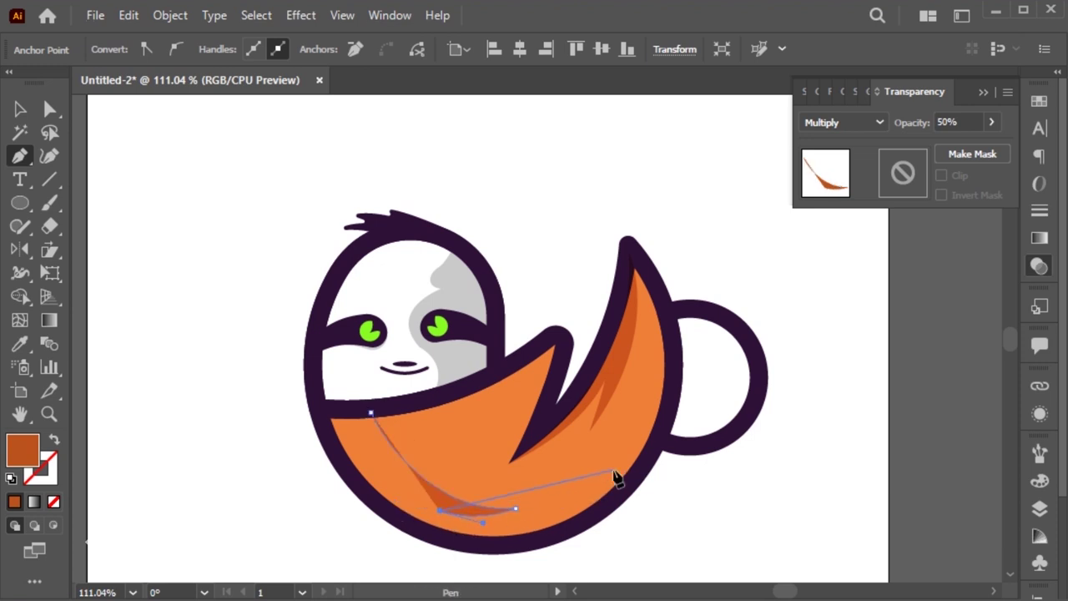
drag(612, 441, 653, 384)
key(ctrl+z)
key(ctrl+z)
drag(630, 433, 699, 309)
click(630, 433)
drag(626, 467, 614, 479)
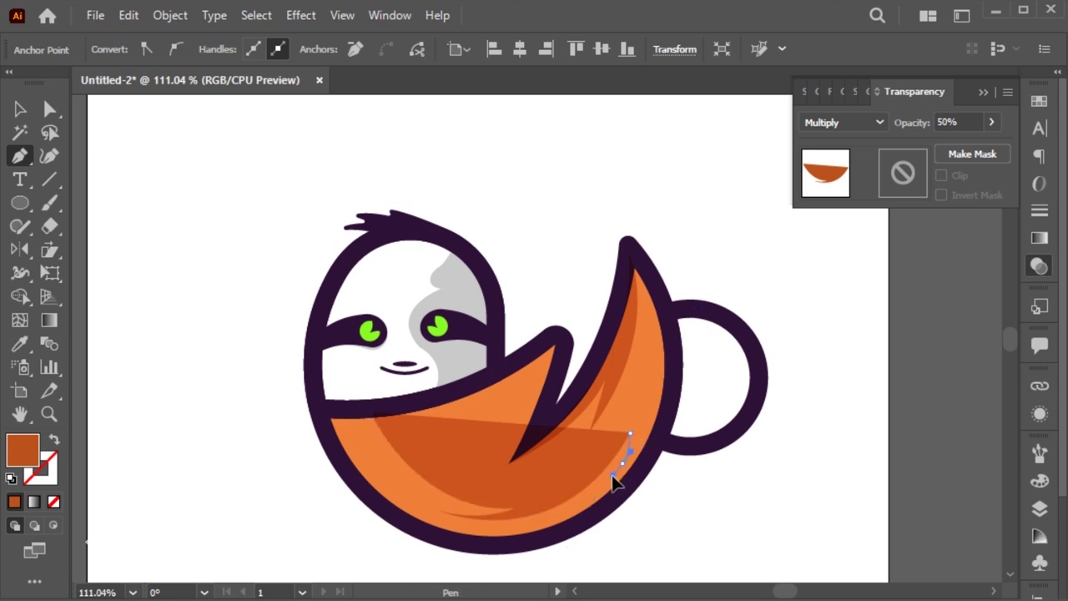
drag(477, 509, 439, 510)
- Extend the shadow edge toward the tail tip and close it along the cup's left edge
scroll(662, 454, up, 2)
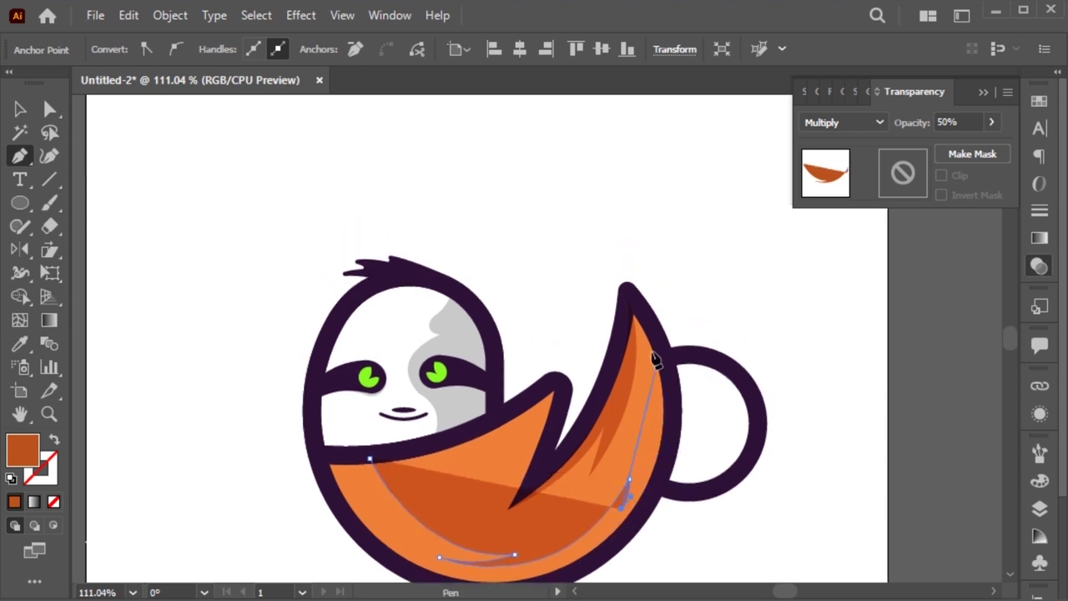
drag(634, 233, 639, 206)
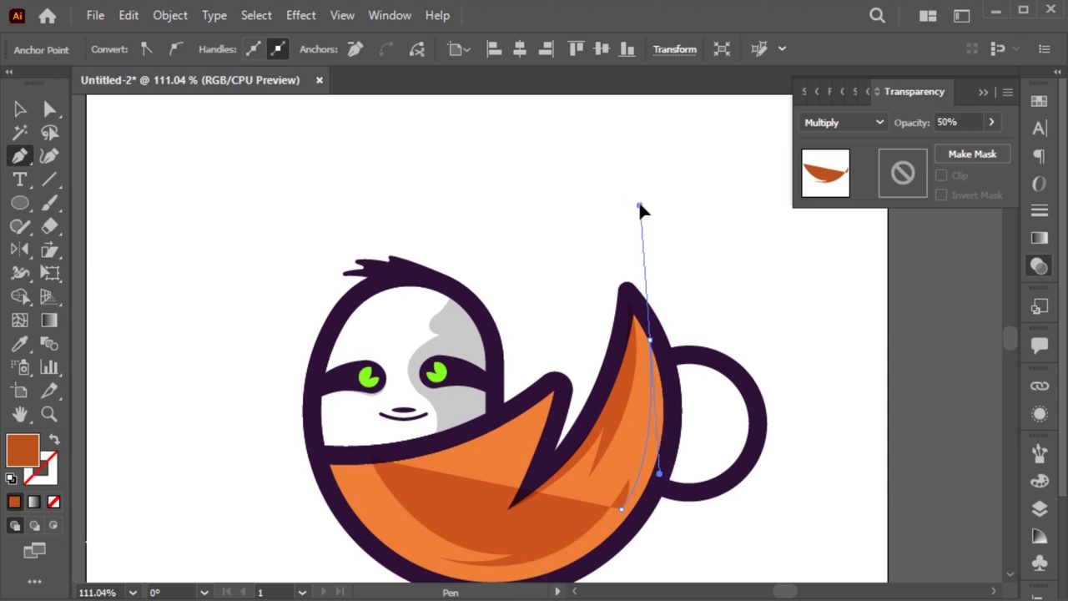
drag(639, 206, 622, 235)
click(665, 361)
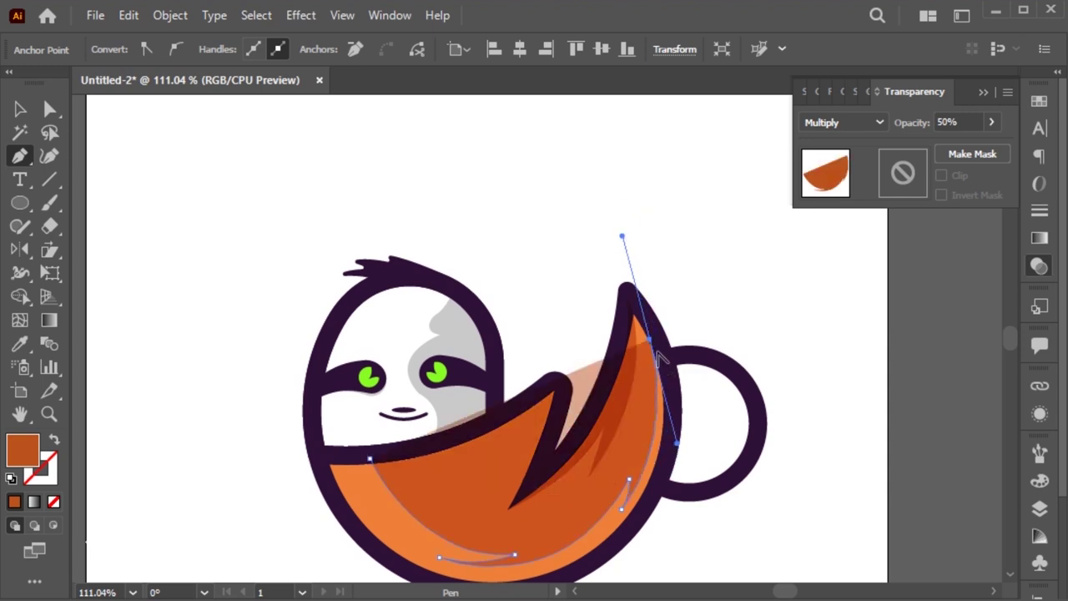
drag(665, 543, 754, 393)
drag(682, 410, 559, 498)
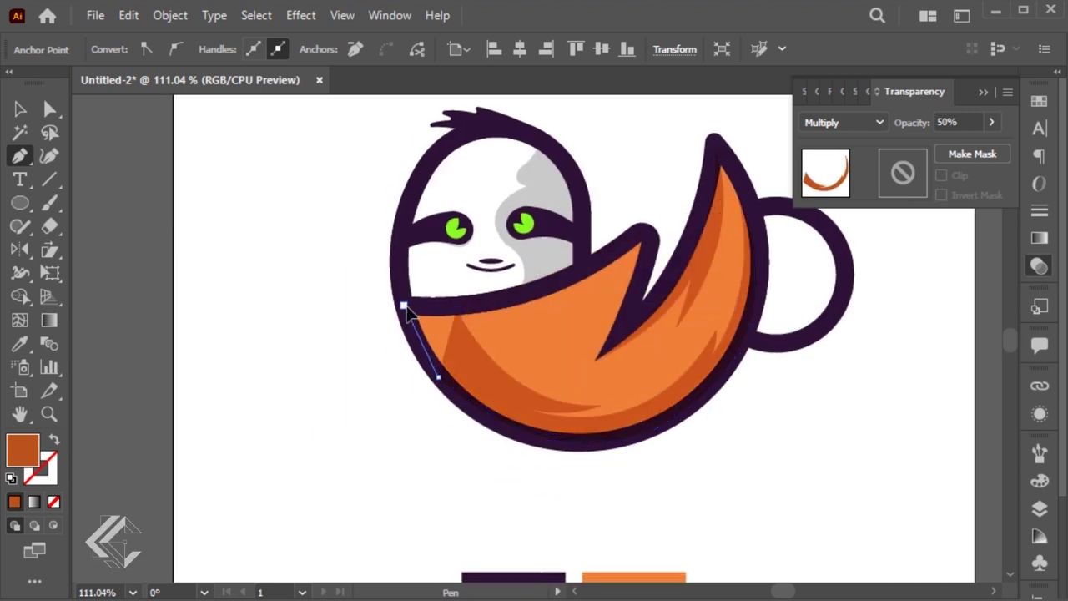
drag(405, 307, 458, 309)
key(v)
click(793, 410)
drag(794, 410, 769, 465)
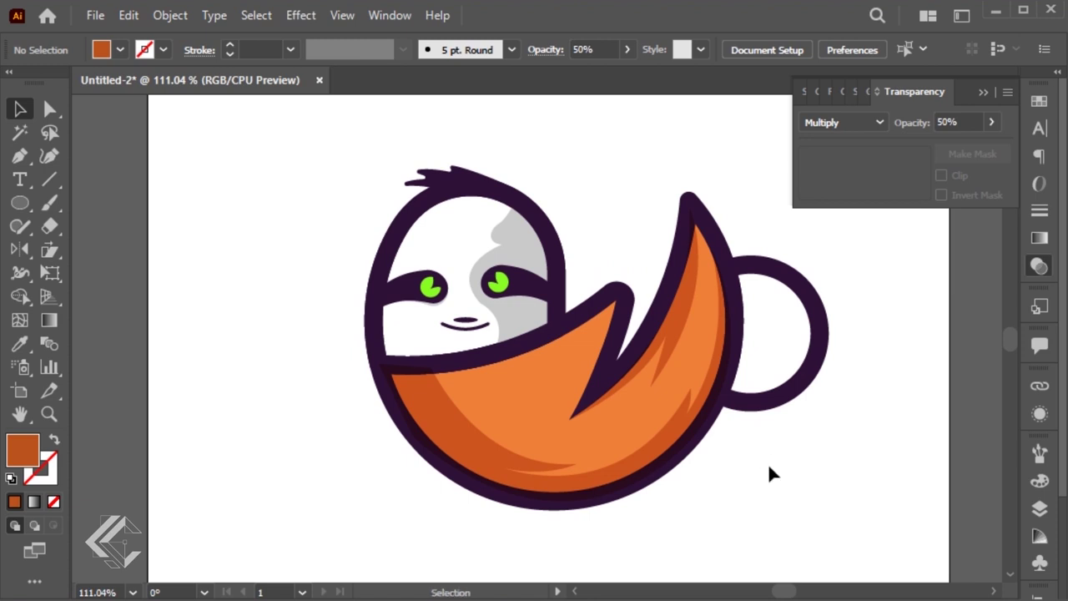
key(ctrl+1)
mouse_move(793, 268)
mouse_down()
mouse_move(762, 315)
mouse_move(812, 362)
mouse_up()
- Pen-draw a crescent inside the cup handle and give it the face's grey
click(813, 374)
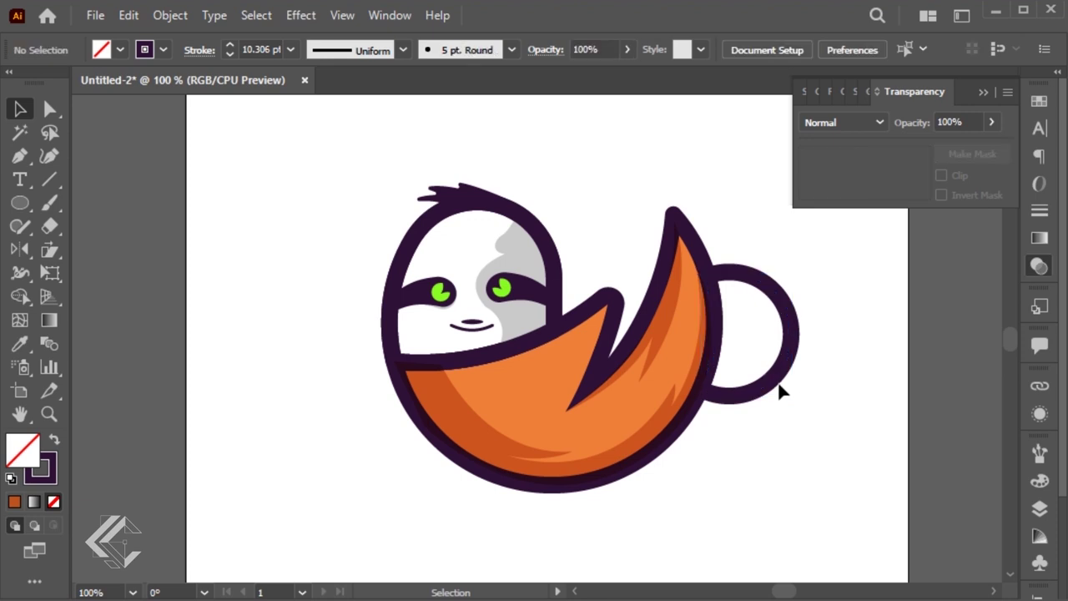
key(p)
click(784, 310)
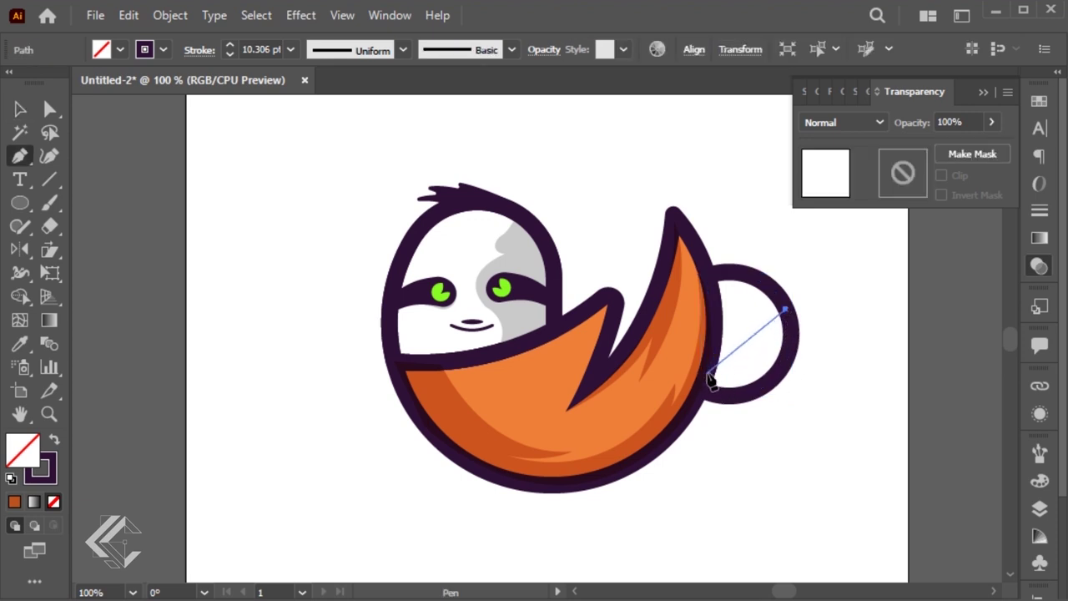
drag(707, 377, 638, 353)
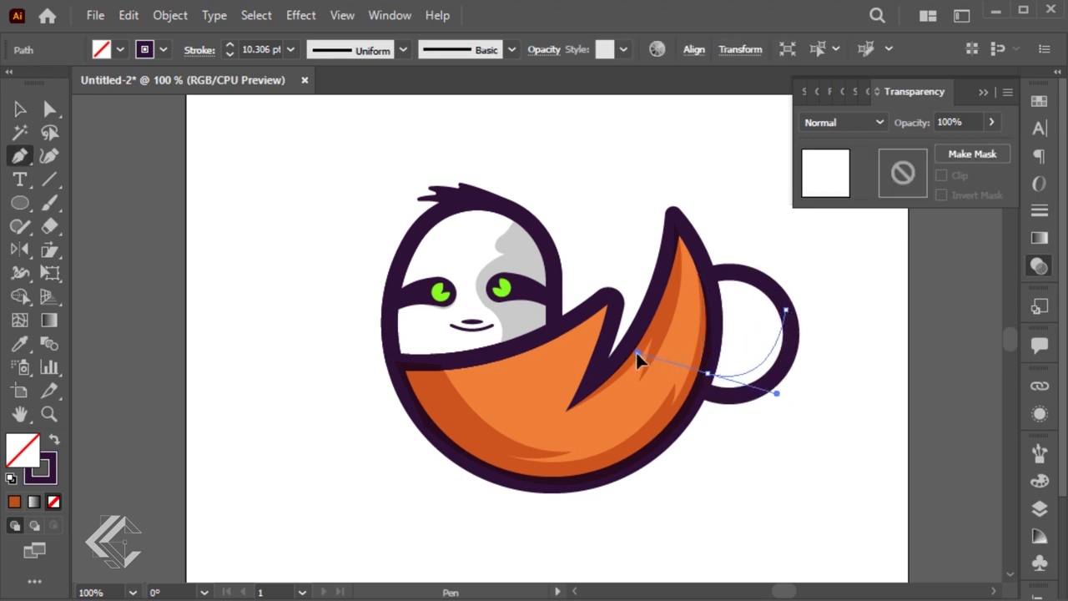
click(784, 311)
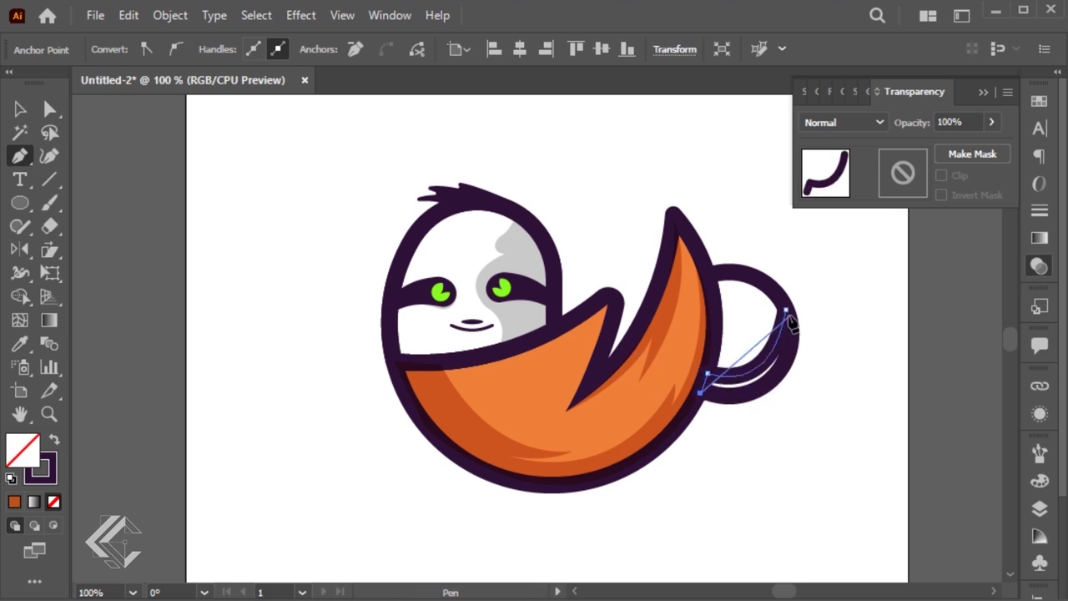
key(v)
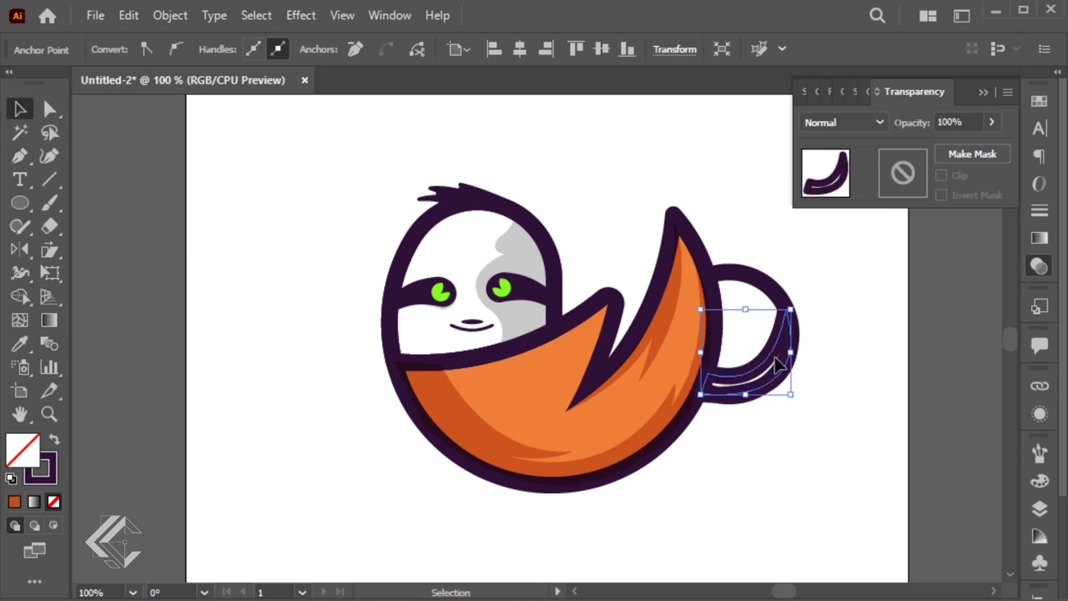
key(i)
click(523, 257)
- Set the crescent and face grey patch to fill D8D8D8
key(v)
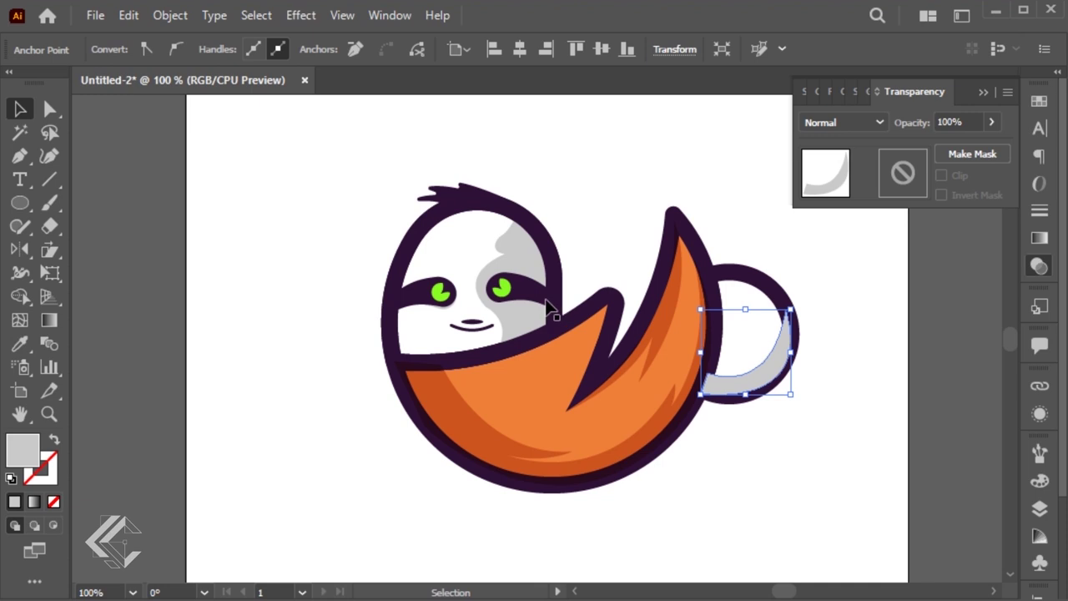
shift+click(523, 257)
double_click(23, 451)
text(D8D8D8)
click(789, 243)
- Copy the handle outline, Paste in Front, and bring it to the front above the crescent
click(777, 297)
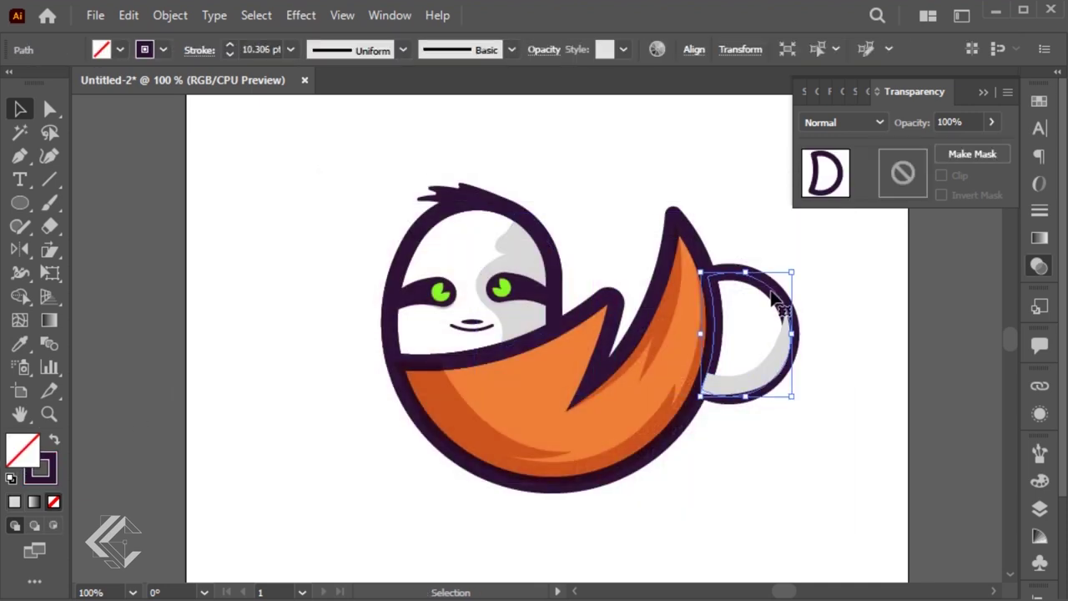
click(126, 17)
click(157, 107)
click(130, 16)
click(188, 152)
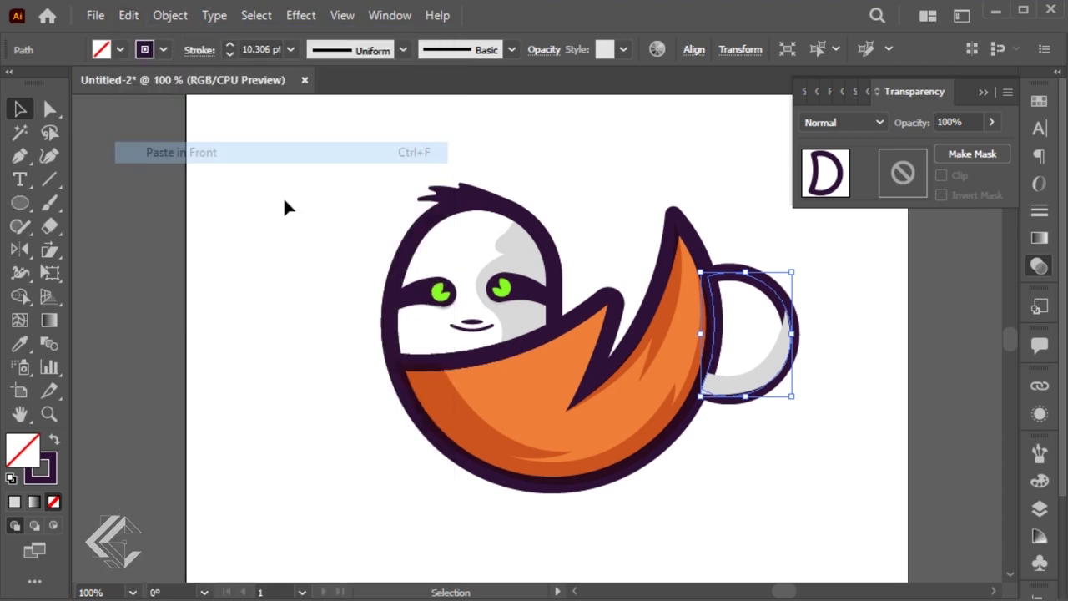
right_click(773, 292)
mouse_move(828, 577)
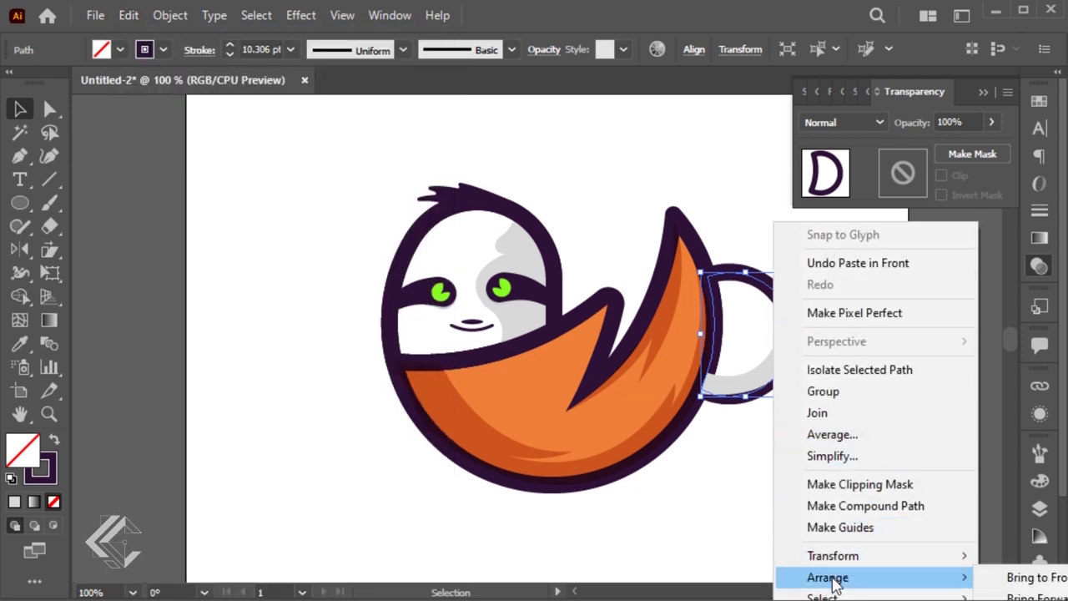
click(1014, 577)
click(886, 428)
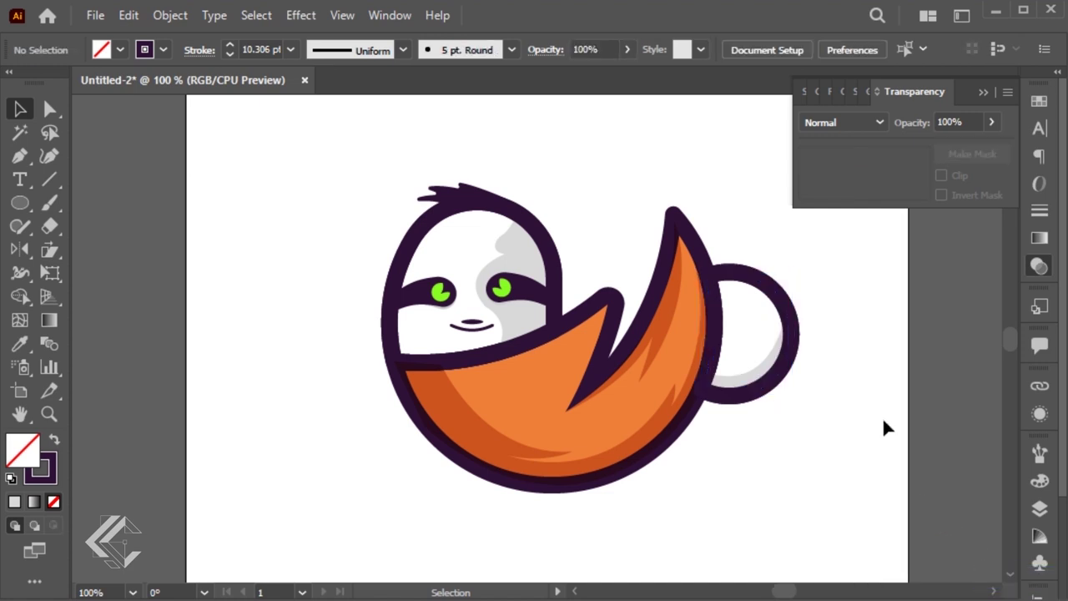
click(983, 92)
- Group all the sloth cup parts and move the group higher on the artboard
key(ctrl+minus)
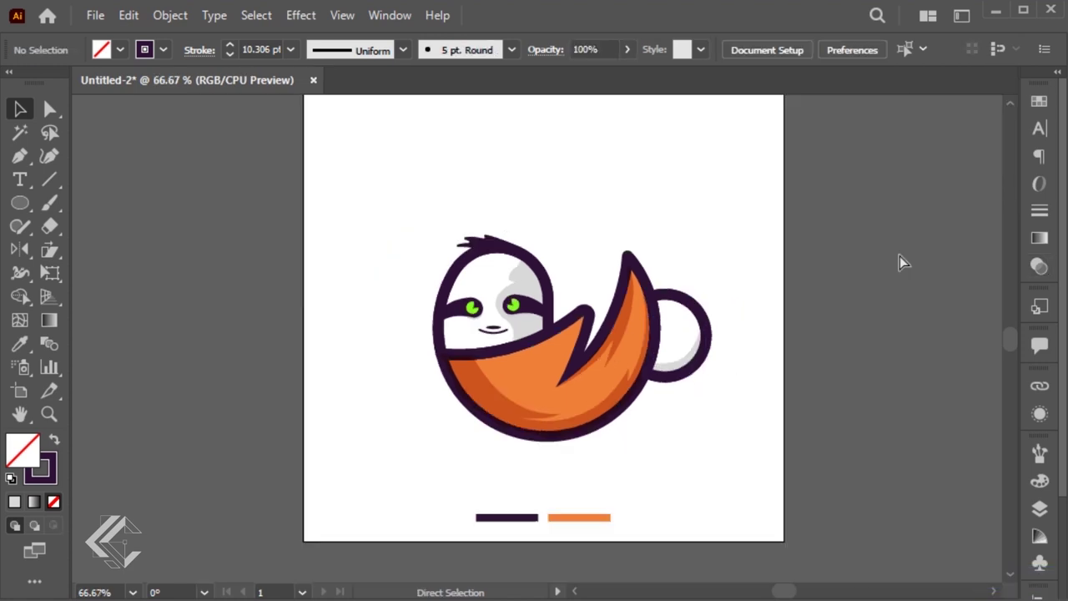
scroll(760, 250, left, 1)
drag(747, 218, 470, 459)
key(ctrl+g)
drag(574, 418, 569, 365)
click(641, 437)
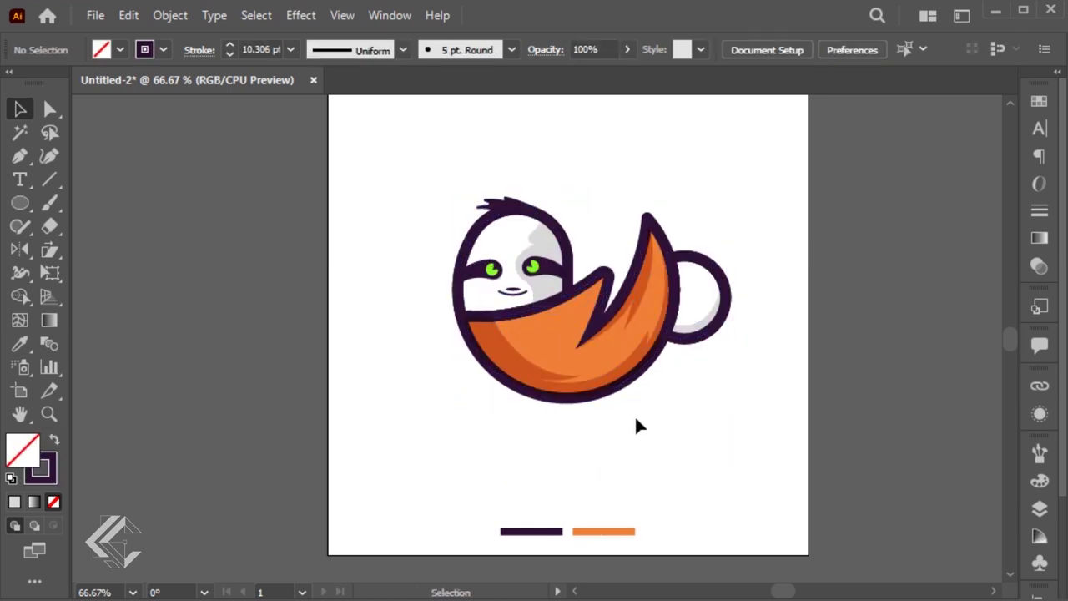
scroll(643, 444, up, 1)
- Pen-draw an S-shaped steam curve above the cup with a tapered lens width profile
key(p)
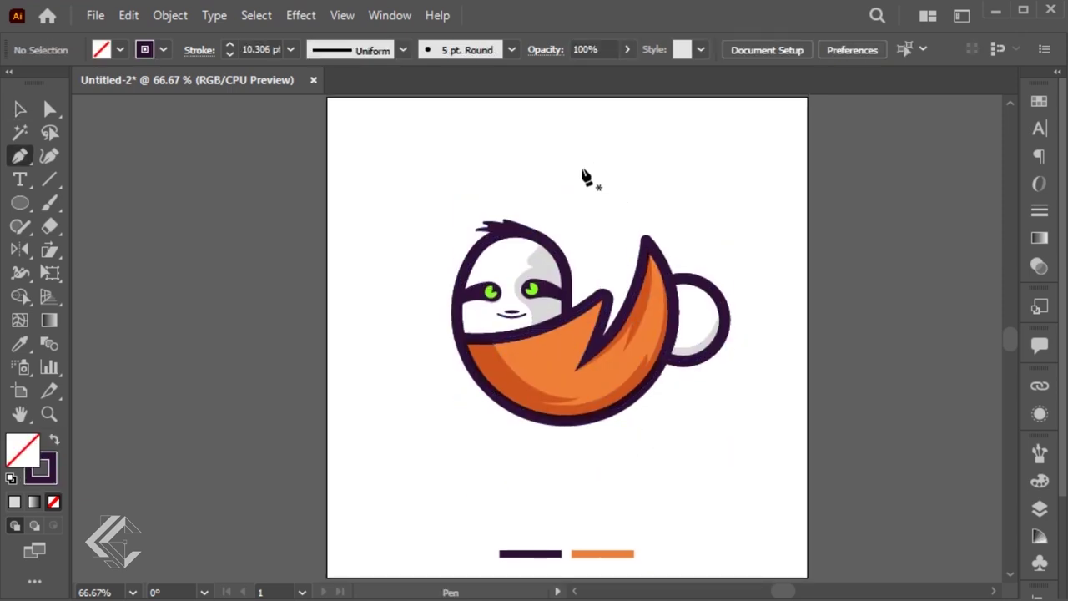
click(588, 172)
drag(587, 212, 601, 233)
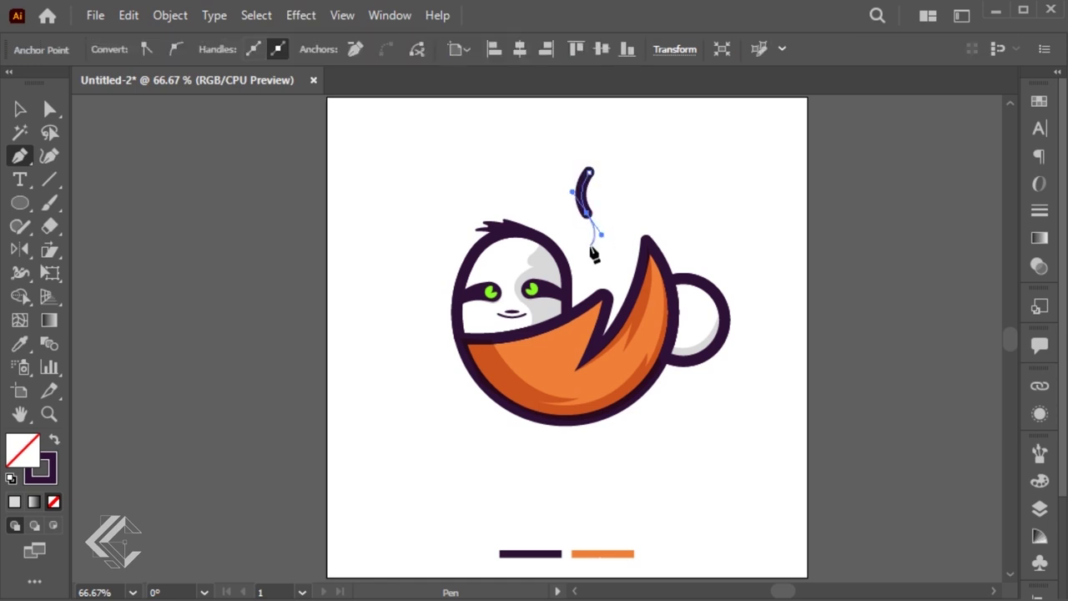
click(588, 250)
key(v)
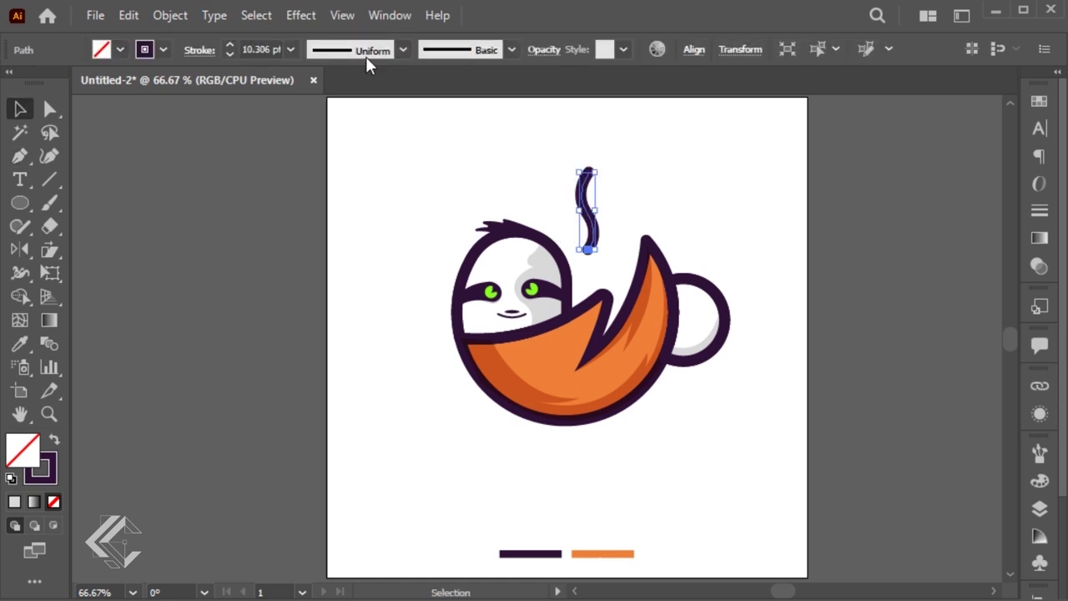
click(368, 52)
click(350, 111)
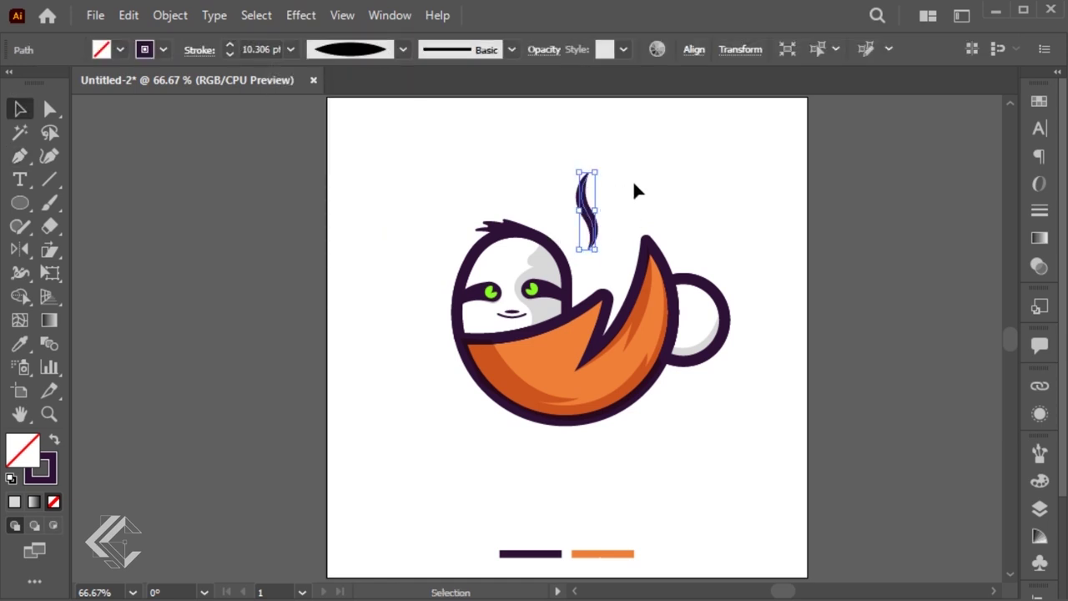
click(635, 221)
- Draw a second, shorter steam curve beside the first
key(p)
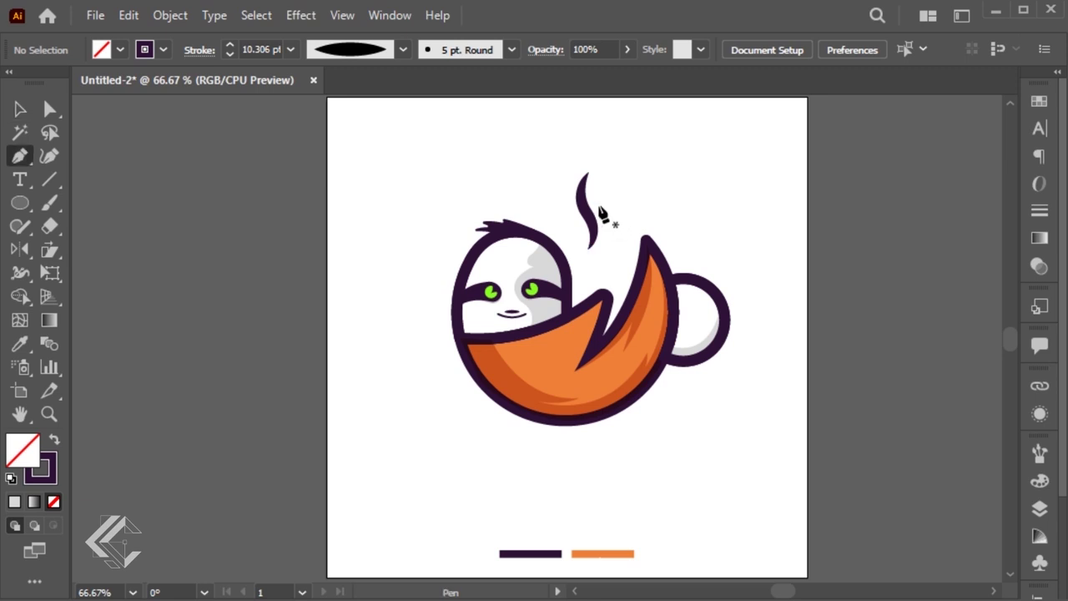
drag(598, 205, 606, 242)
click(604, 242)
key(v)
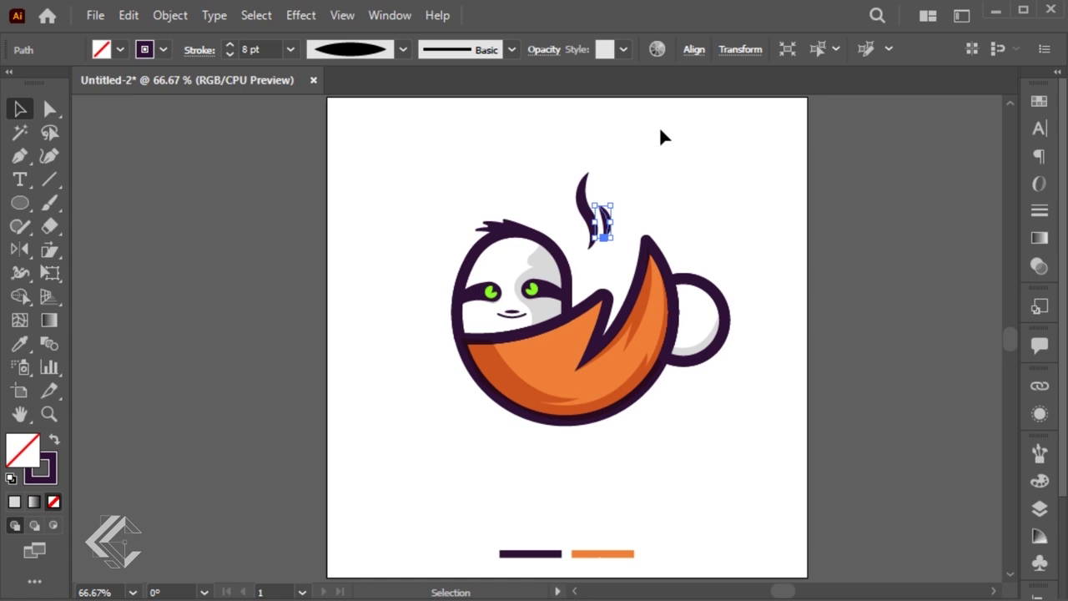
shift+click(579, 200)
click(653, 219)
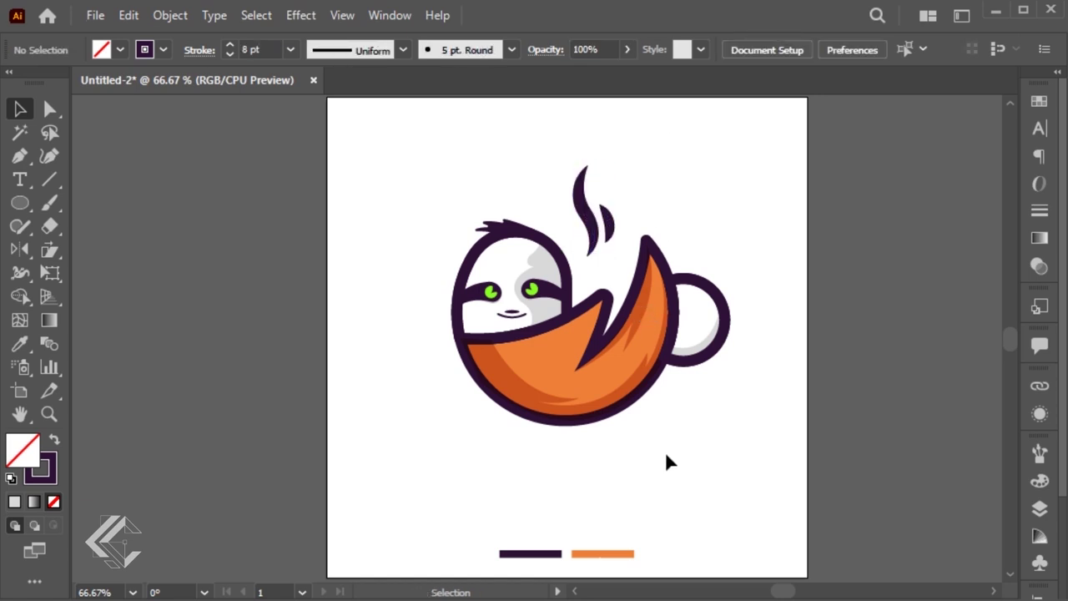
- Fill the cup's orange liquid shading with a darker brown
key(a)
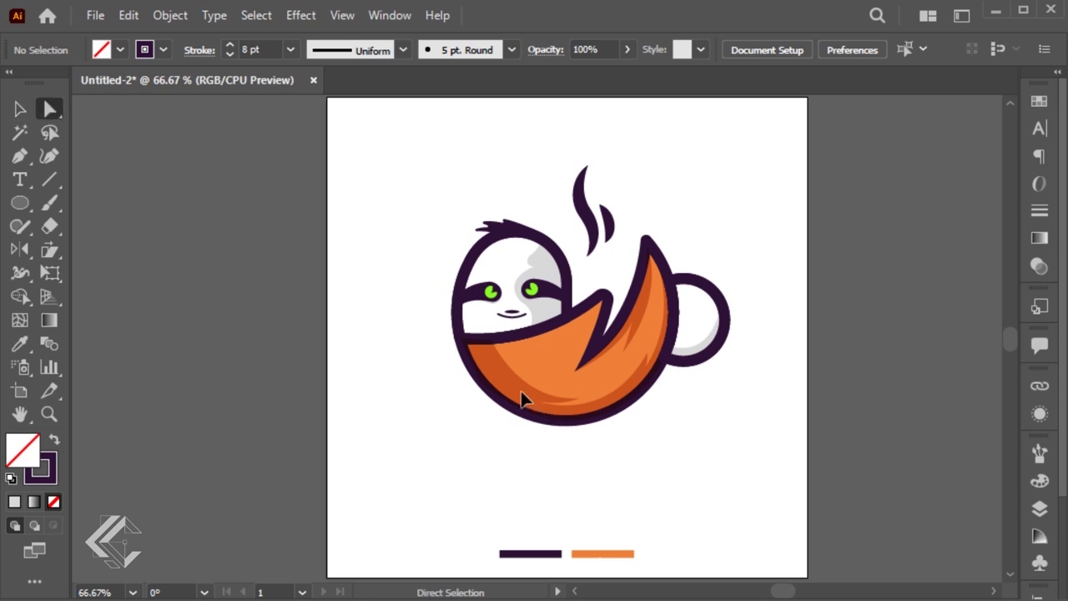
click(520, 396)
double_click(30, 456)
click(555, 346)
click(787, 242)
key(v)
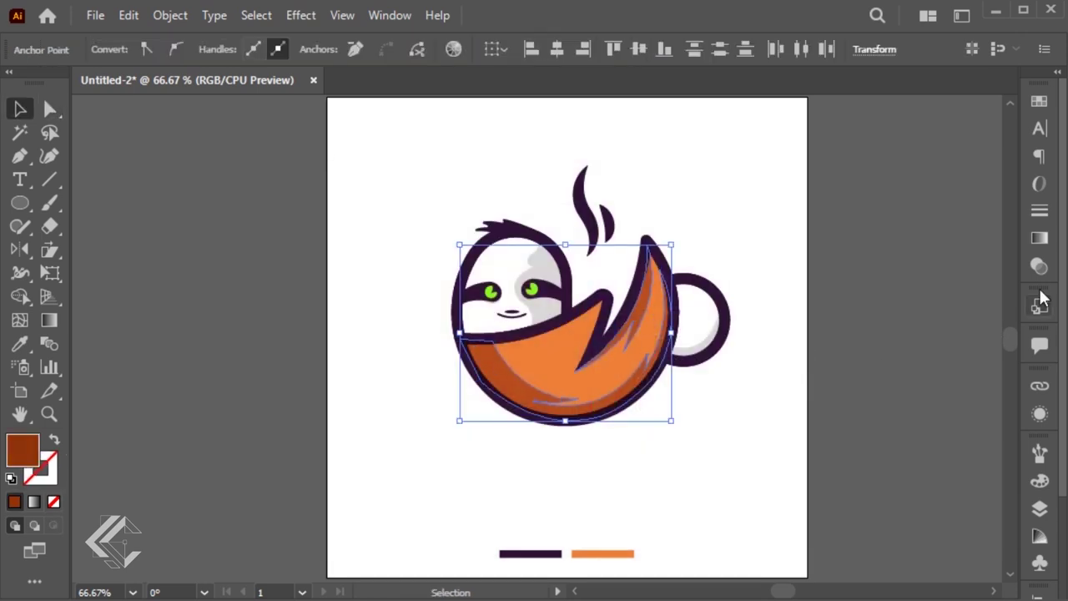
- Set the shading to Multiply at 25% opacity and draw a small ellipse below the cup
click(1039, 267)
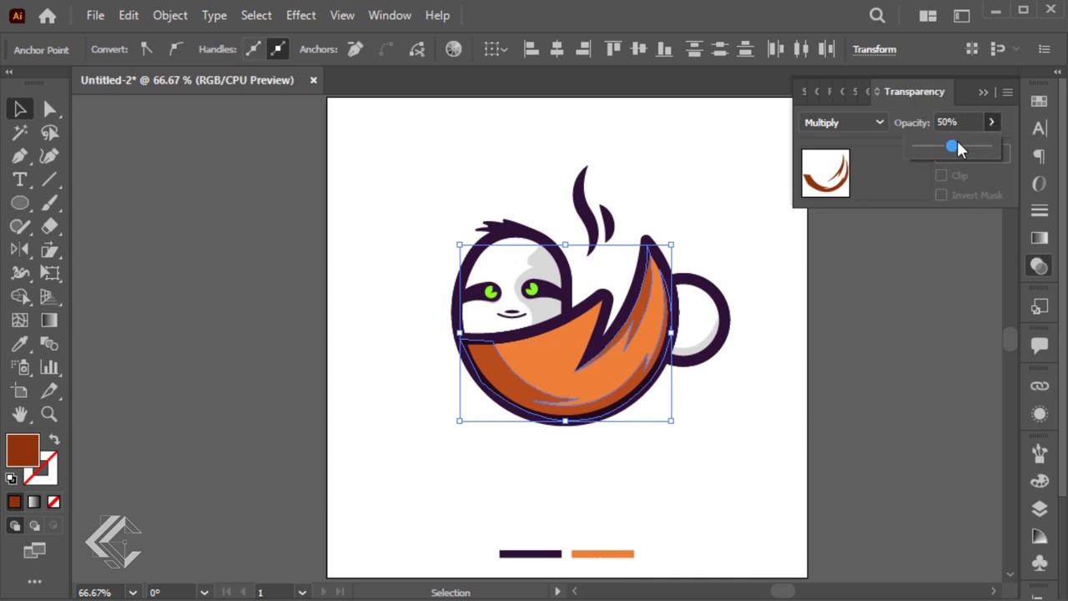
click(694, 471)
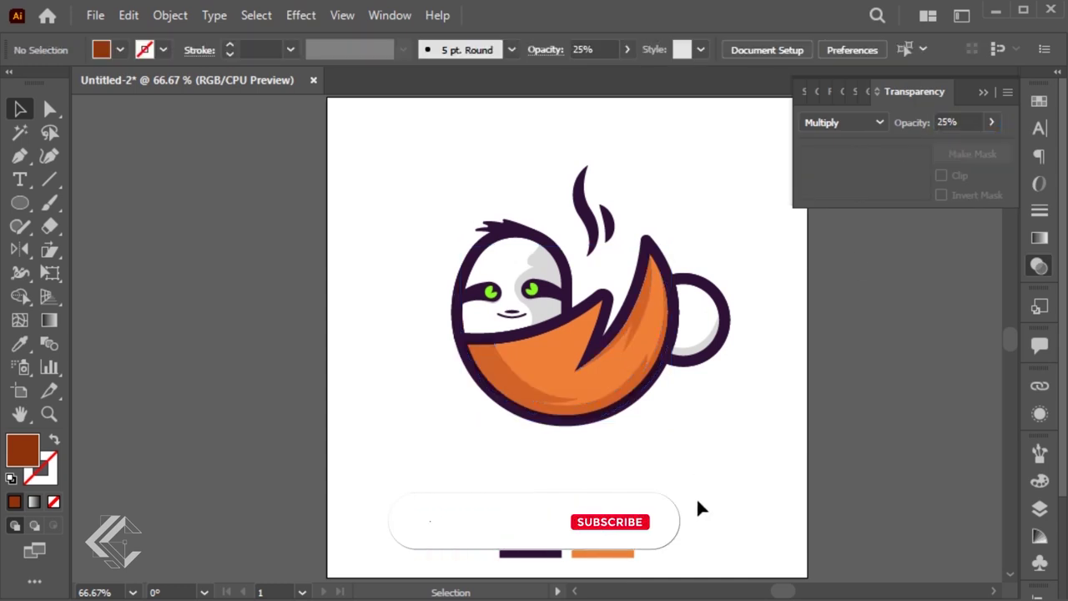
key(l)
drag(556, 453, 603, 462)
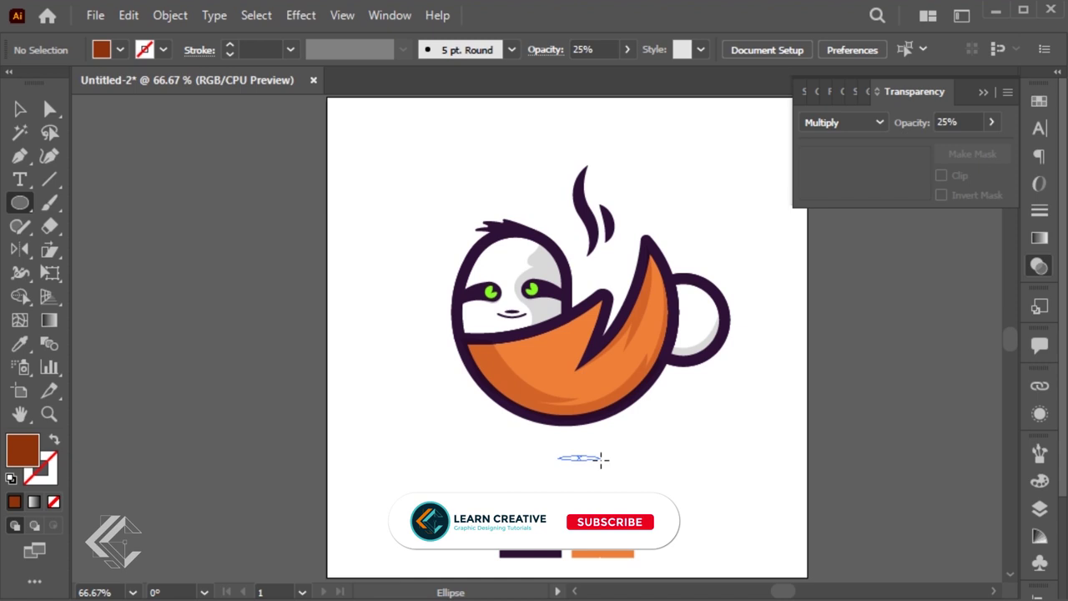
- Colour the ellipse dark purple, stretch it into a wide flat oval, and set 0% opacity
key(i)
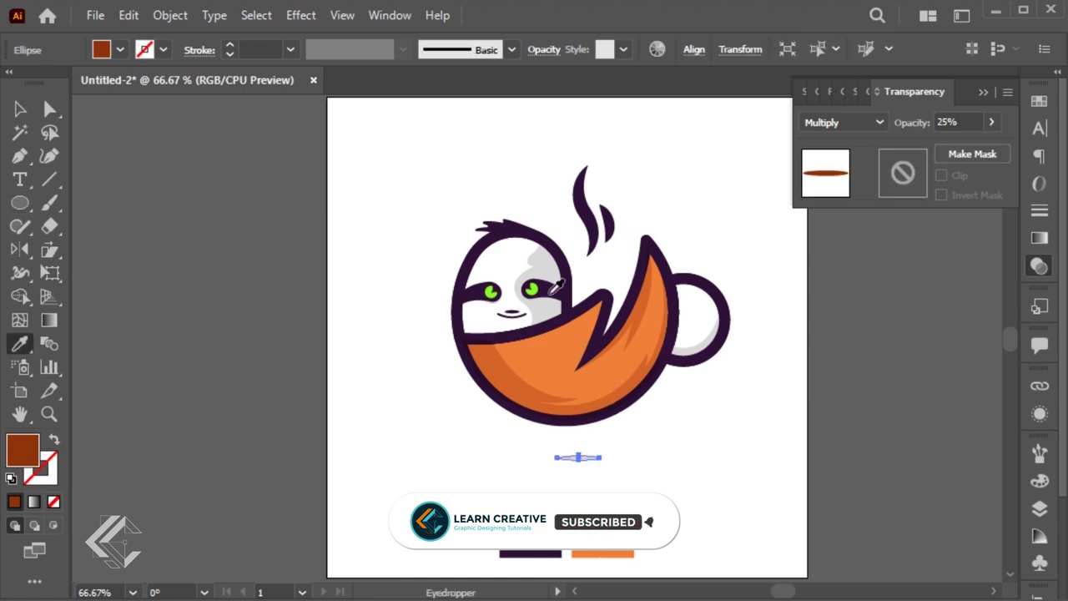
click(530, 552)
scroll(680, 584, up, 3)
key(v)
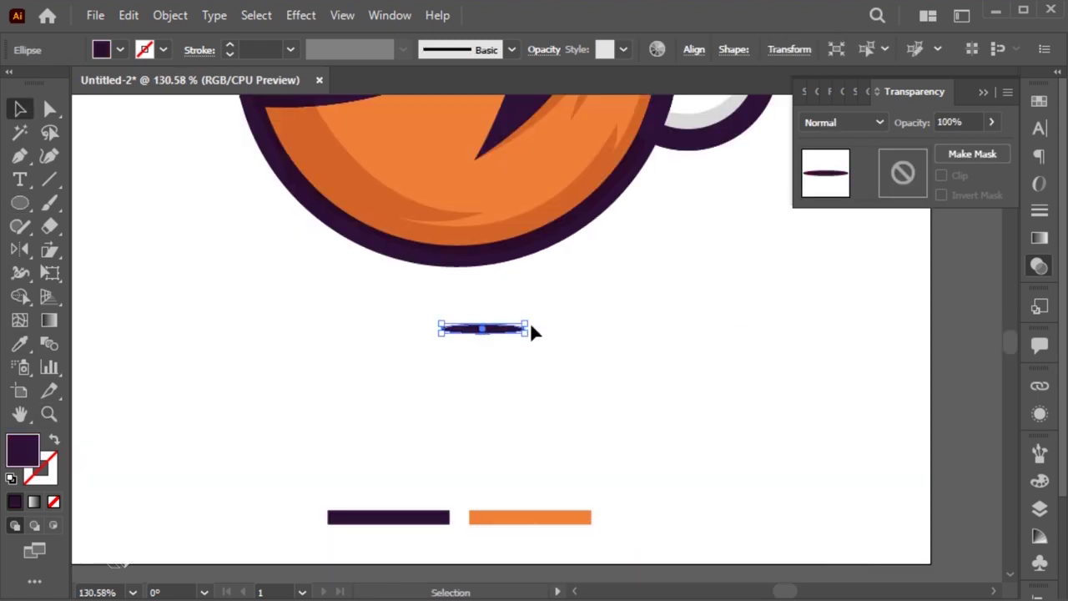
drag(528, 335, 739, 398)
drag(592, 338, 591, 361)
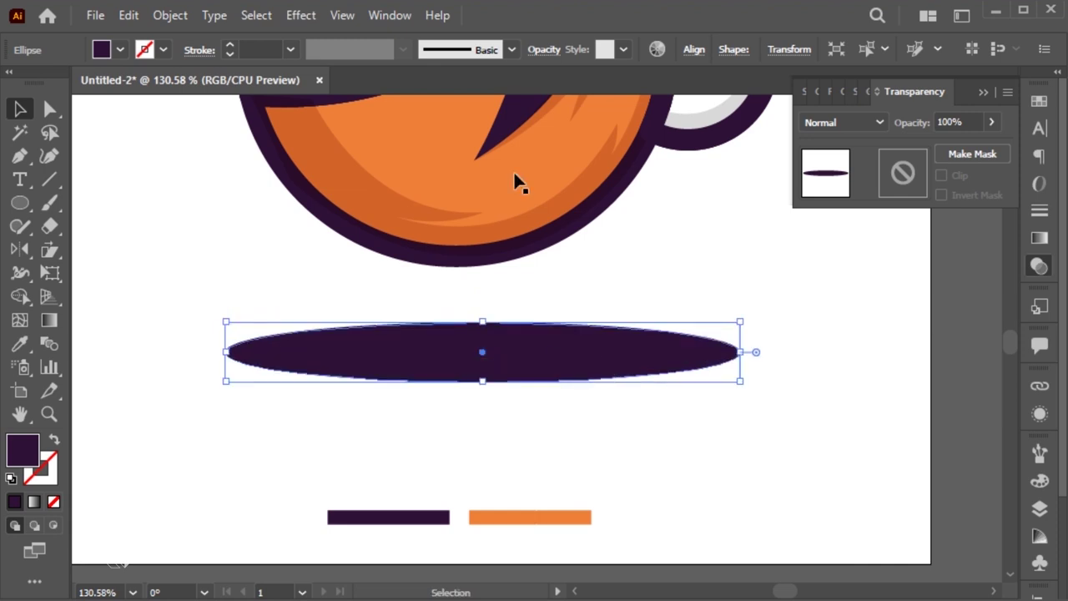
click(543, 50)
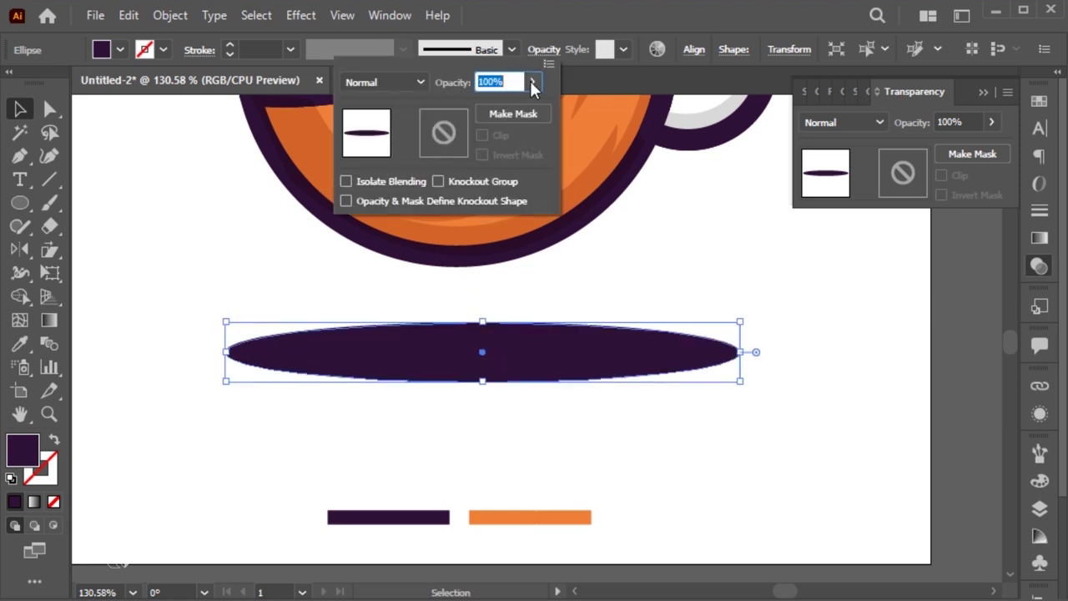
click(530, 81)
drag(439, 110, 439, 110)
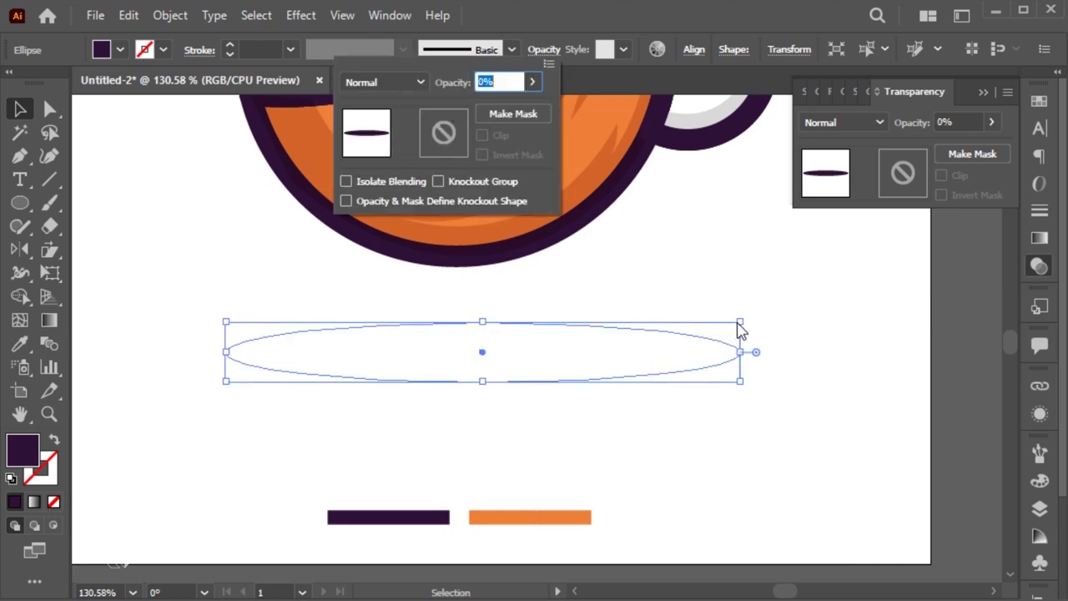
- Paste a copy in front, shrink it to a small central oval at 100% opacity, and select both
click(129, 15)
click(171, 110)
click(128, 15)
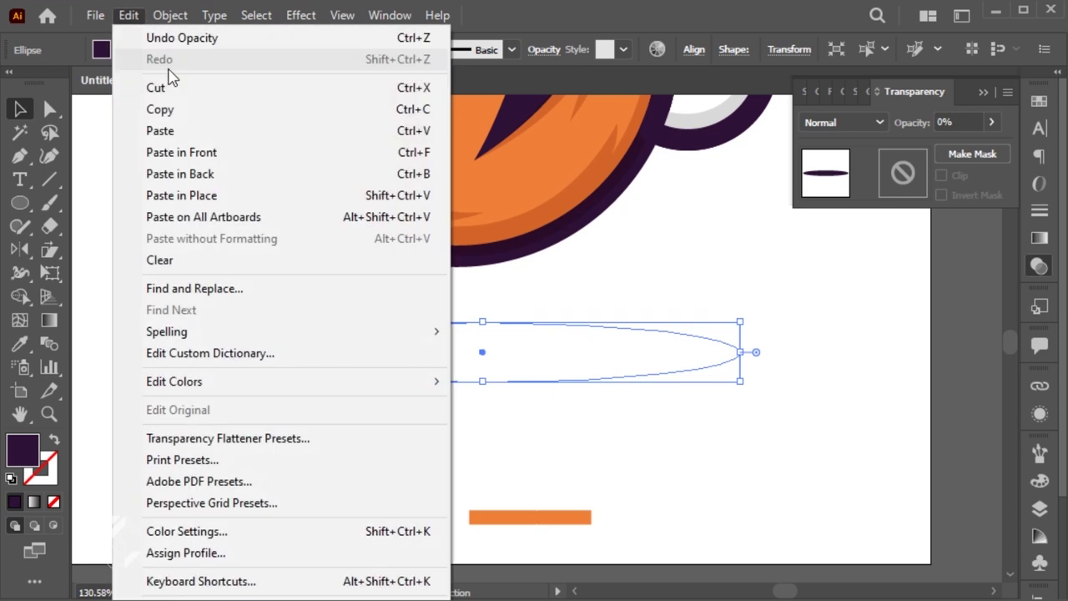
click(209, 152)
drag(739, 321, 521, 345)
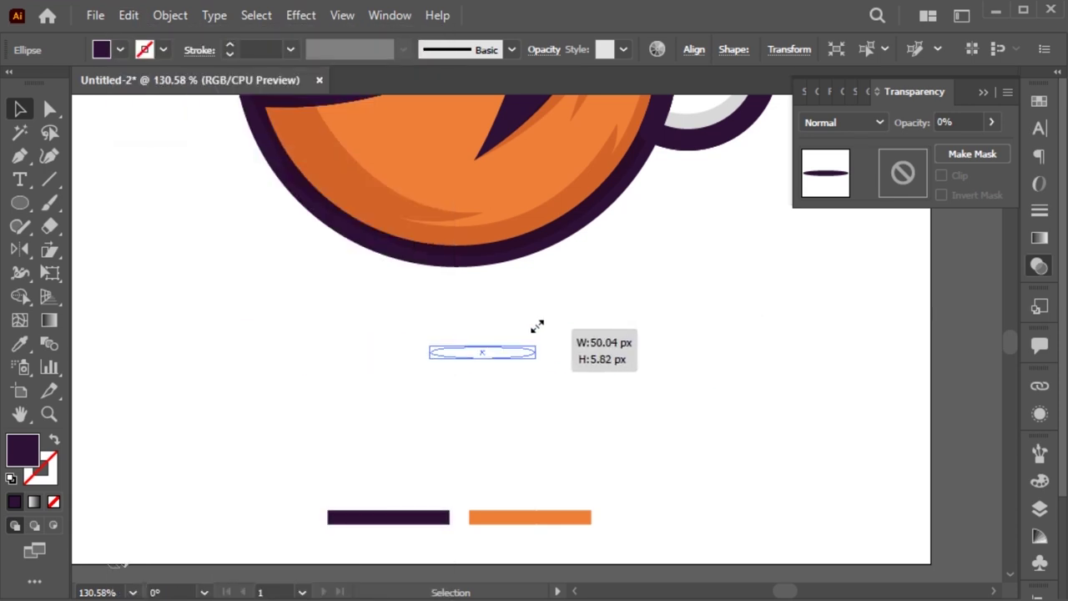
click(546, 51)
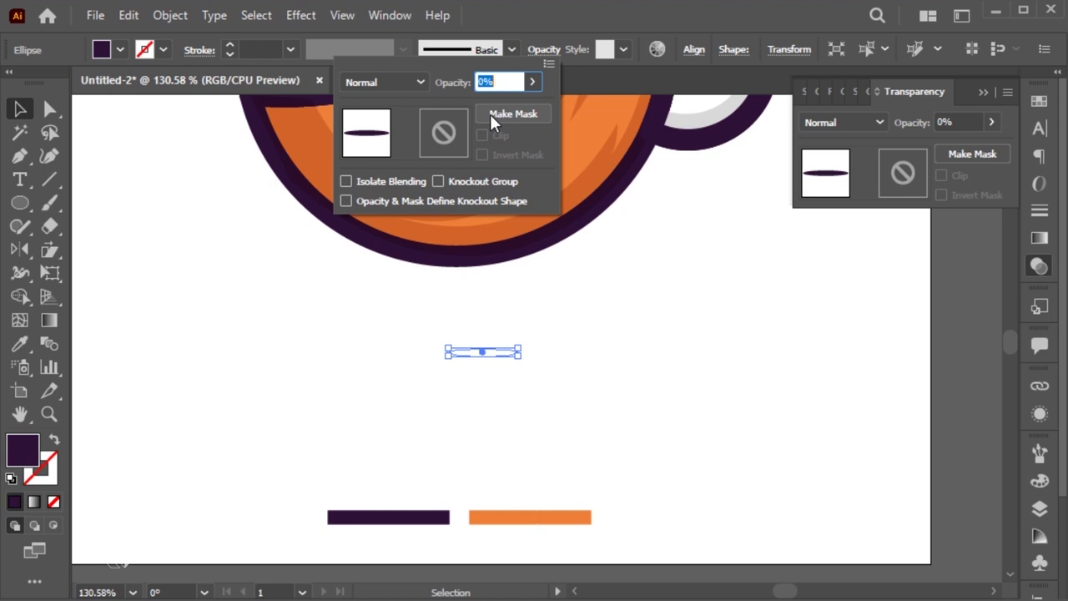
click(531, 83)
drag(456, 106, 528, 105)
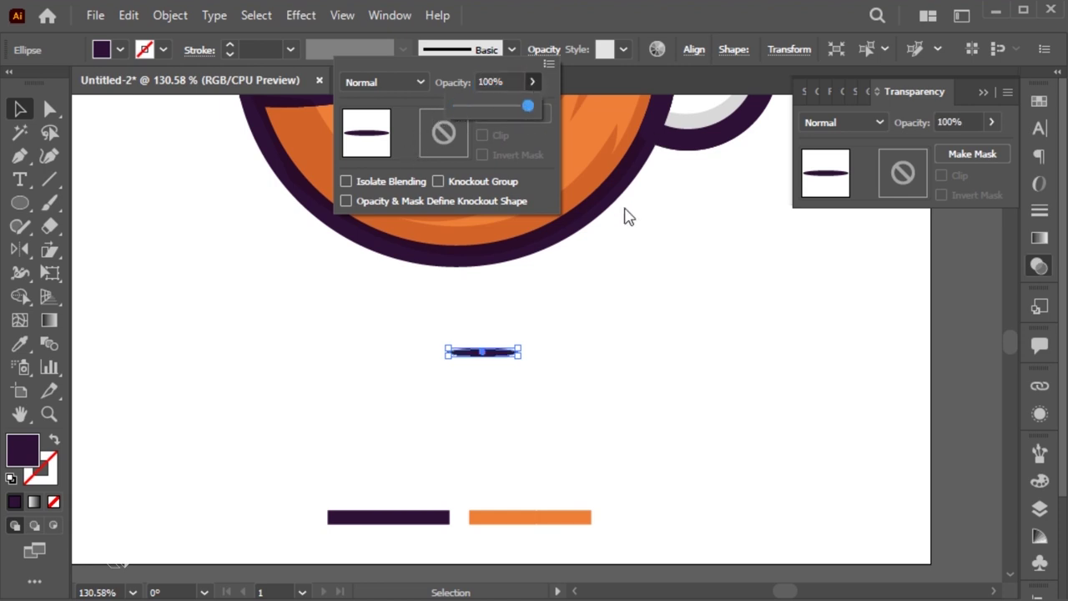
drag(759, 304, 375, 422)
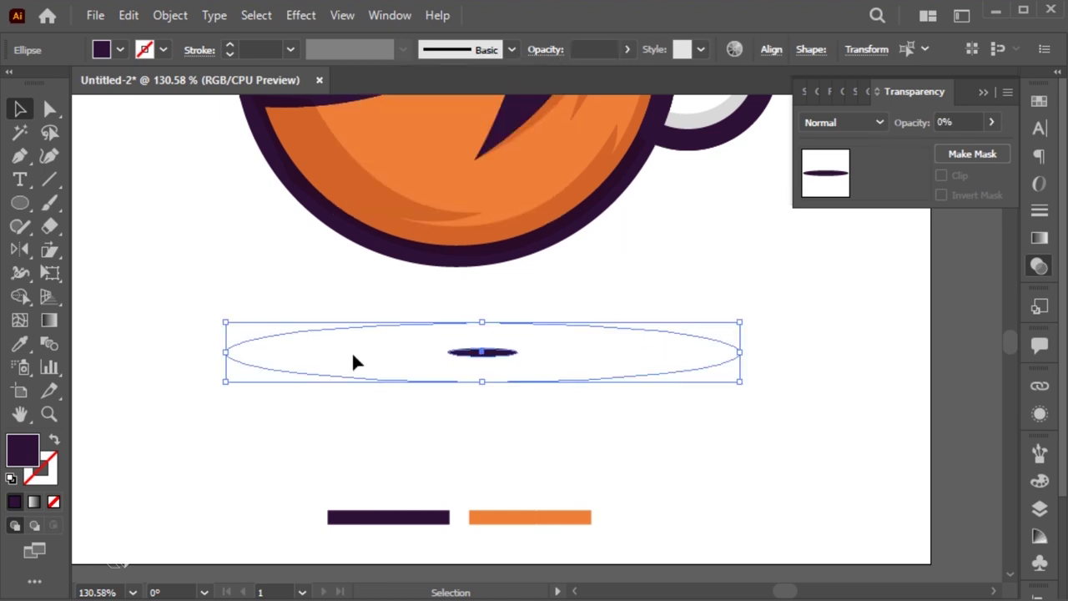
click(128, 15)
mouse_move(243, 553)
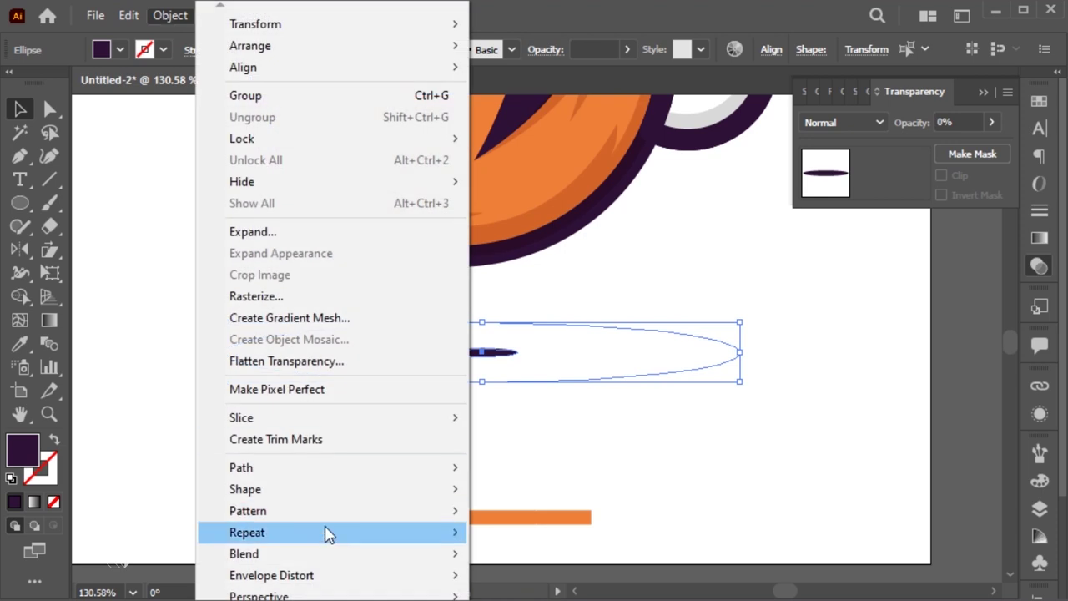
- Blend the two ellipses with Blend Options spacing of 3 specified steps
click(496, 555)
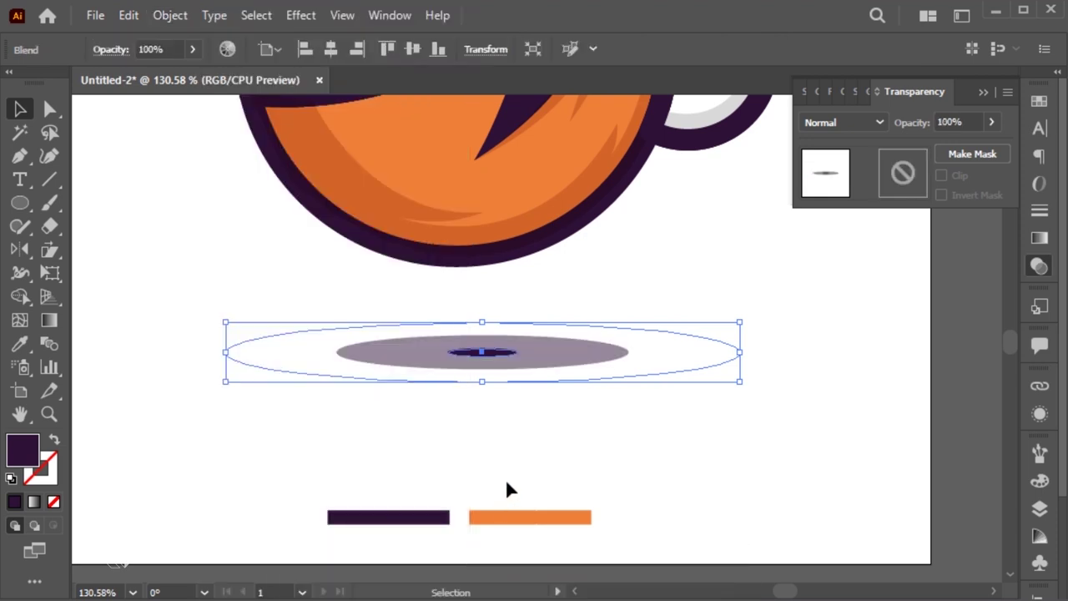
click(188, 15)
mouse_move(244, 554)
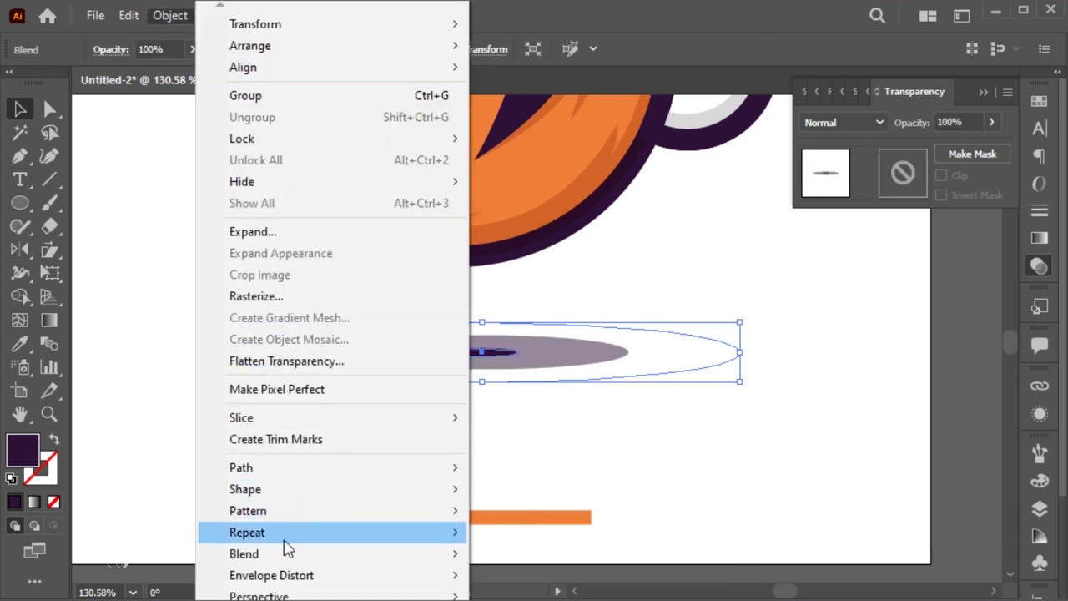
click(526, 596)
click(415, 260)
click(405, 301)
text(3)
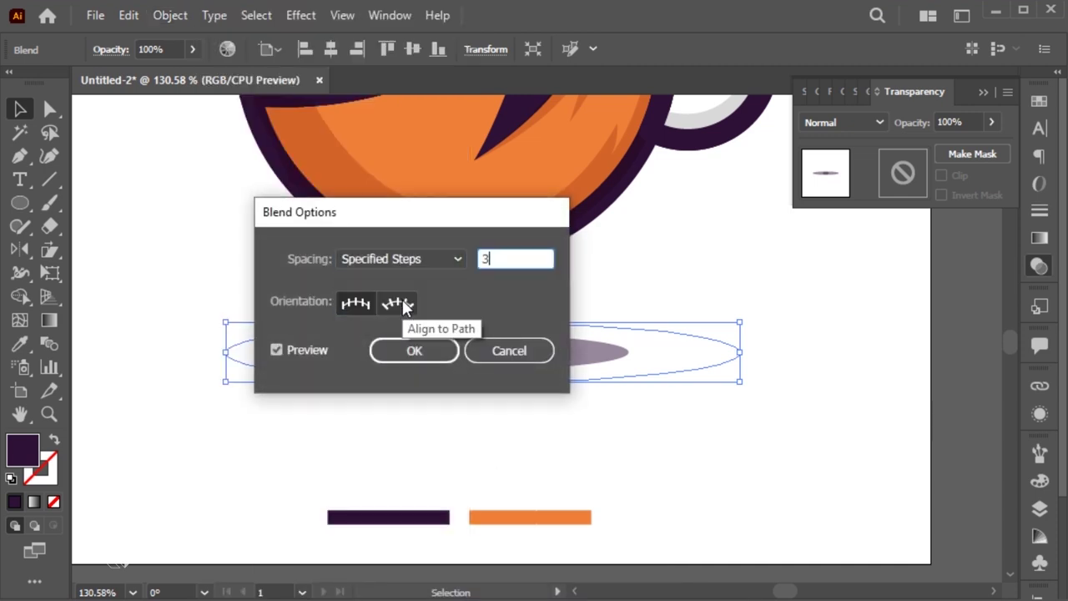
key(Return)
click(512, 431)
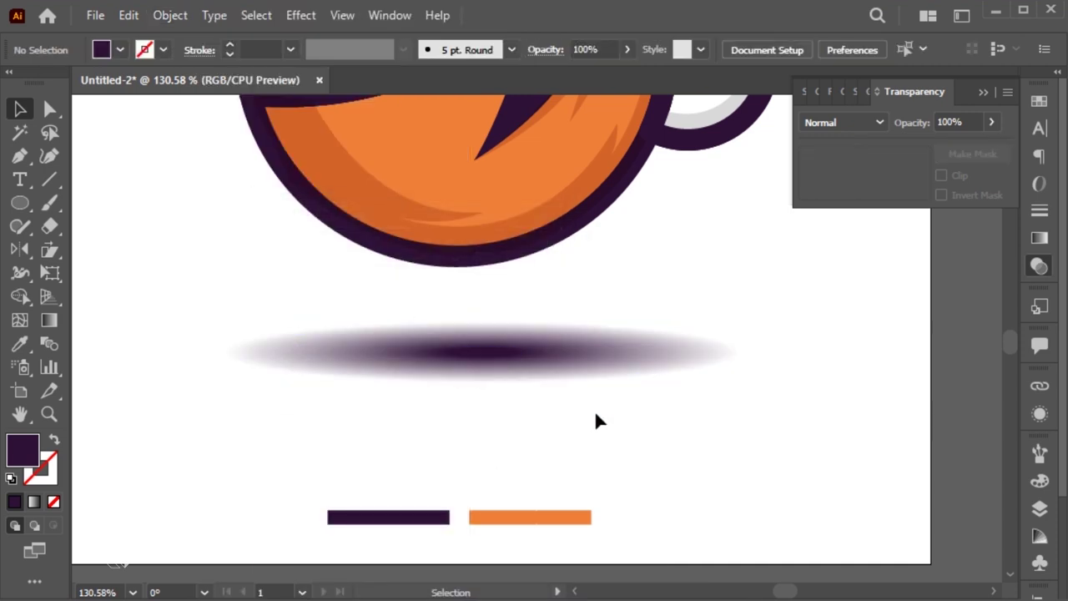
key(a)
click(700, 365)
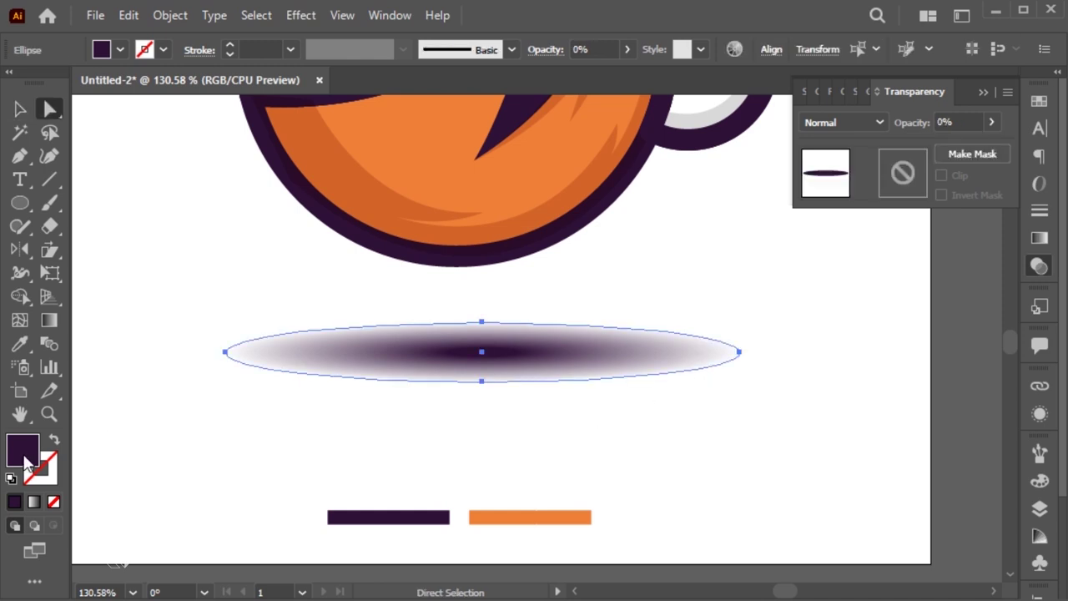
- Fill the blend's outer ellipse with white (ffffff)
double_click(25, 463)
text(ffffff)
click(788, 244)
key(v)
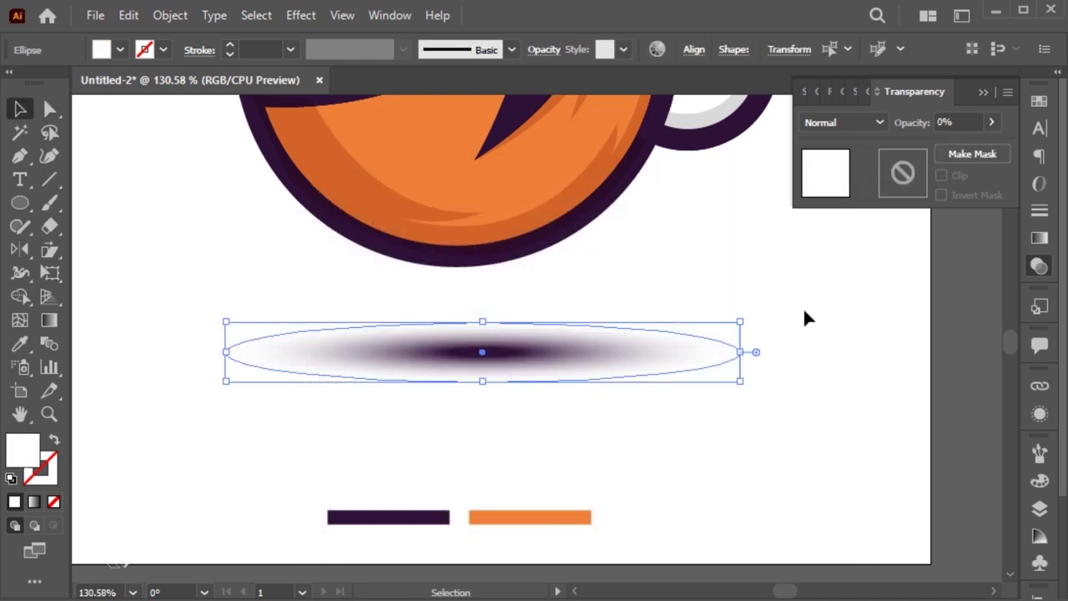
click(805, 317)
- Set the shadow blend to 50% opacity, move it under the cup, and send it backward
click(520, 357)
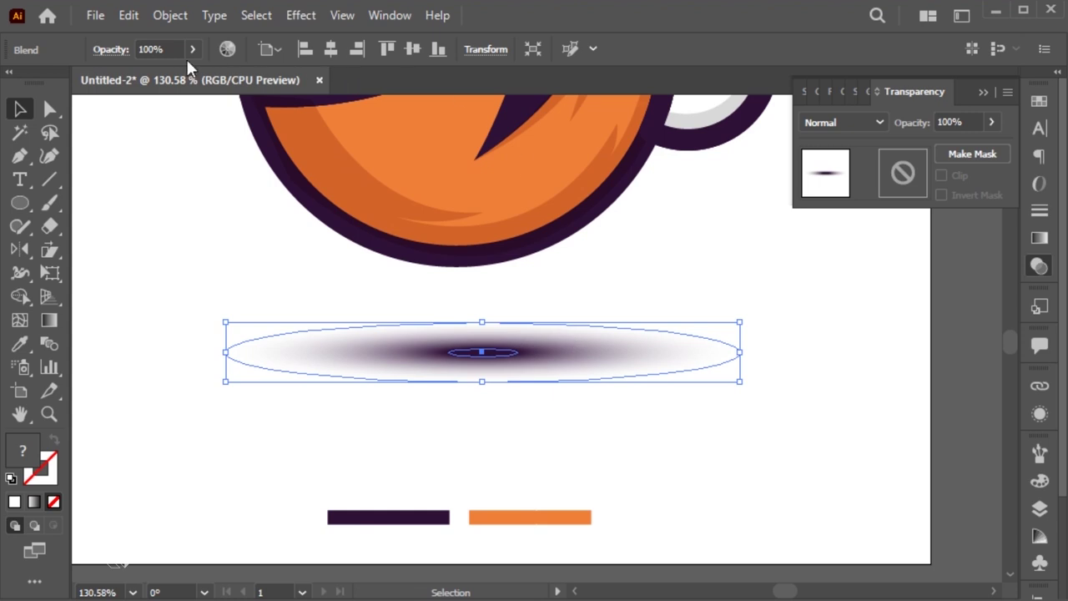
click(144, 48)
key(Return)
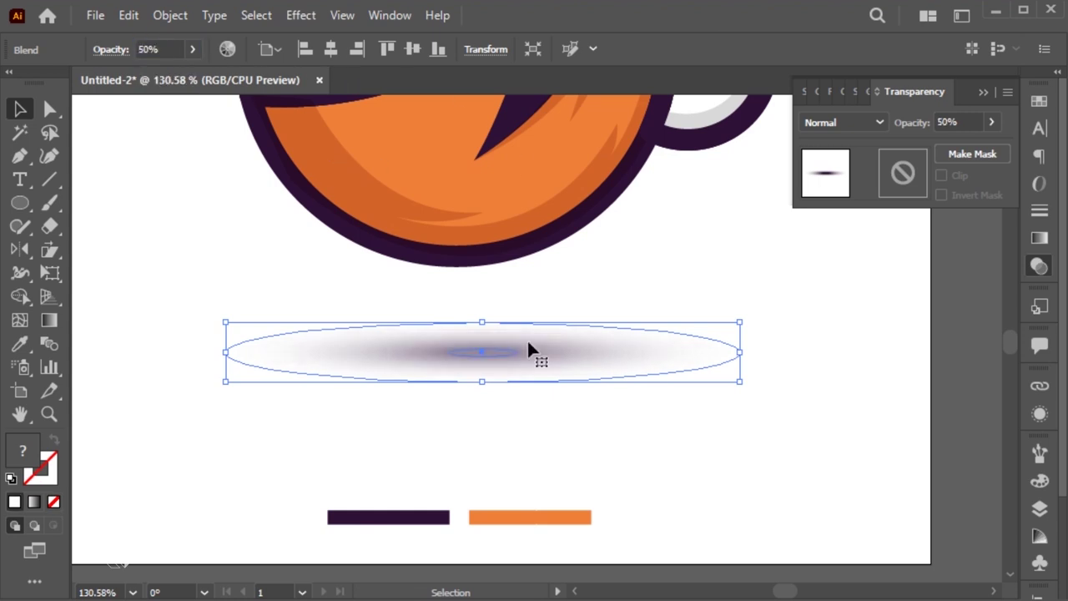
key(ctrl+shift+a)
drag(518, 362, 496, 278)
right_click(495, 279)
mouse_move(550, 494)
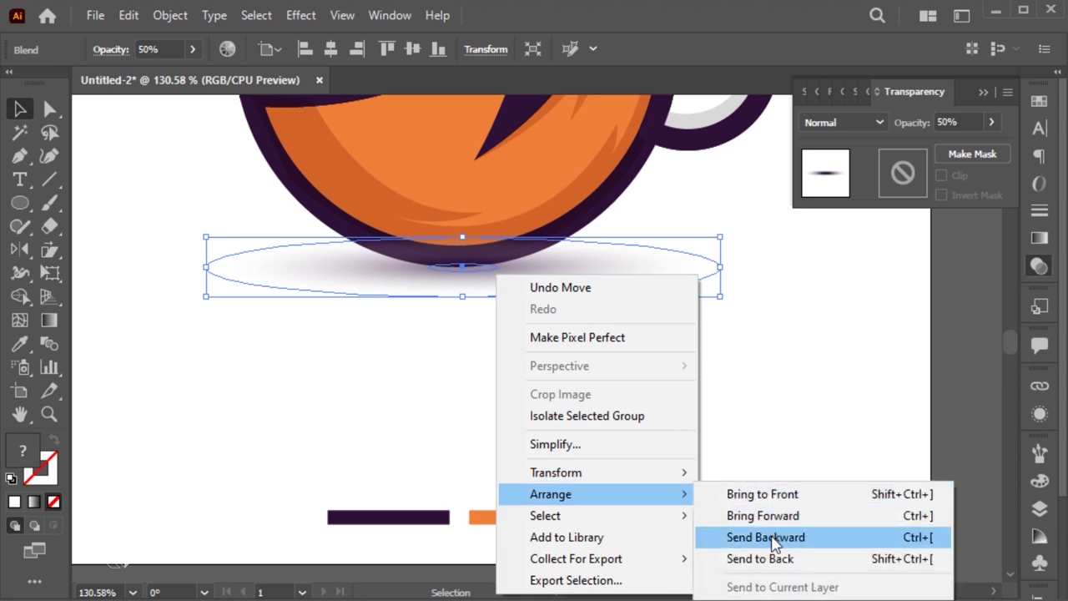
click(767, 537)
click(729, 369)
key(ctrl+minus)
key(ctrl+minus)
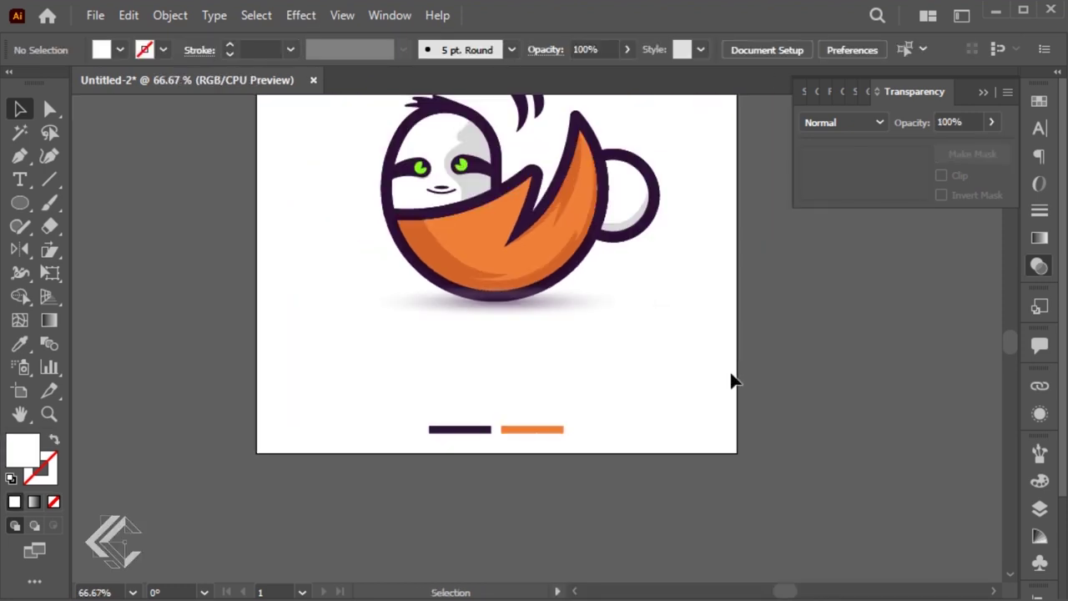
drag(649, 387, 652, 458)
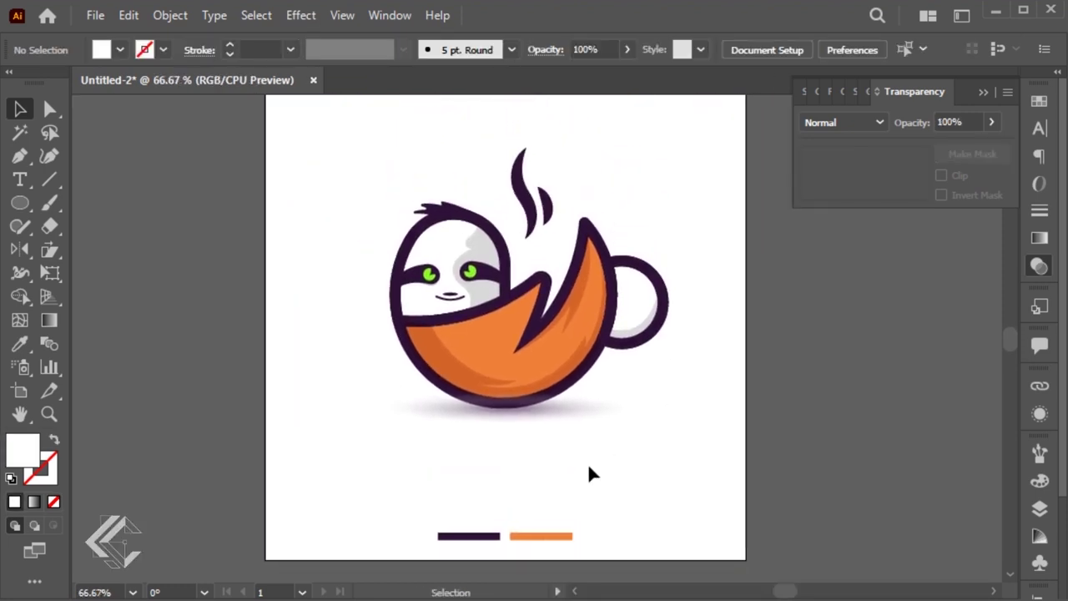
- Type 'cup sloth' below the logo and enlarge the text
key(t)
click(431, 469)
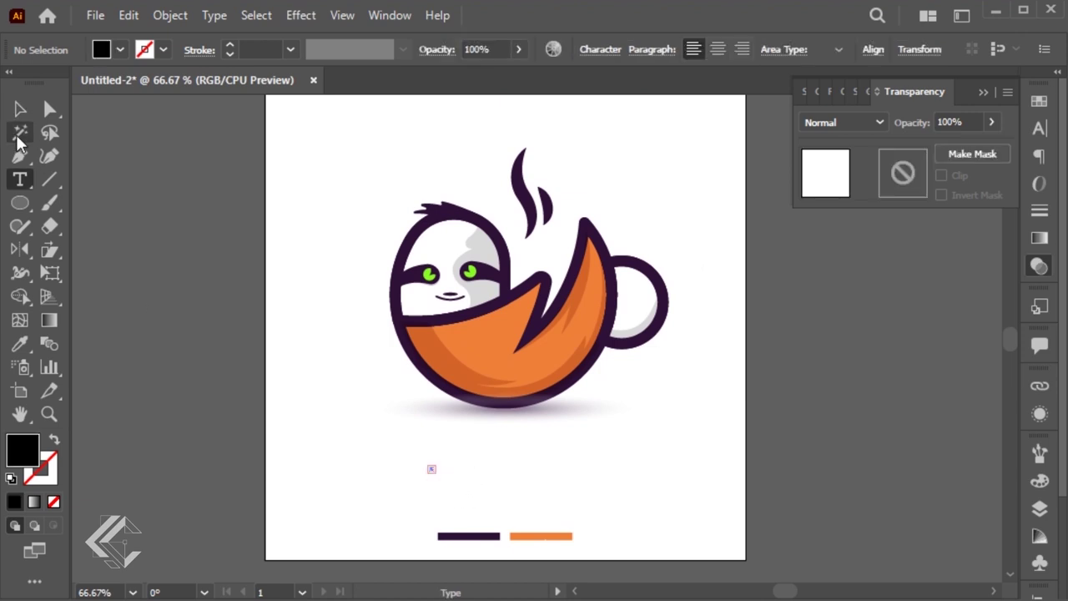
click(20, 108)
click(472, 484)
key(t)
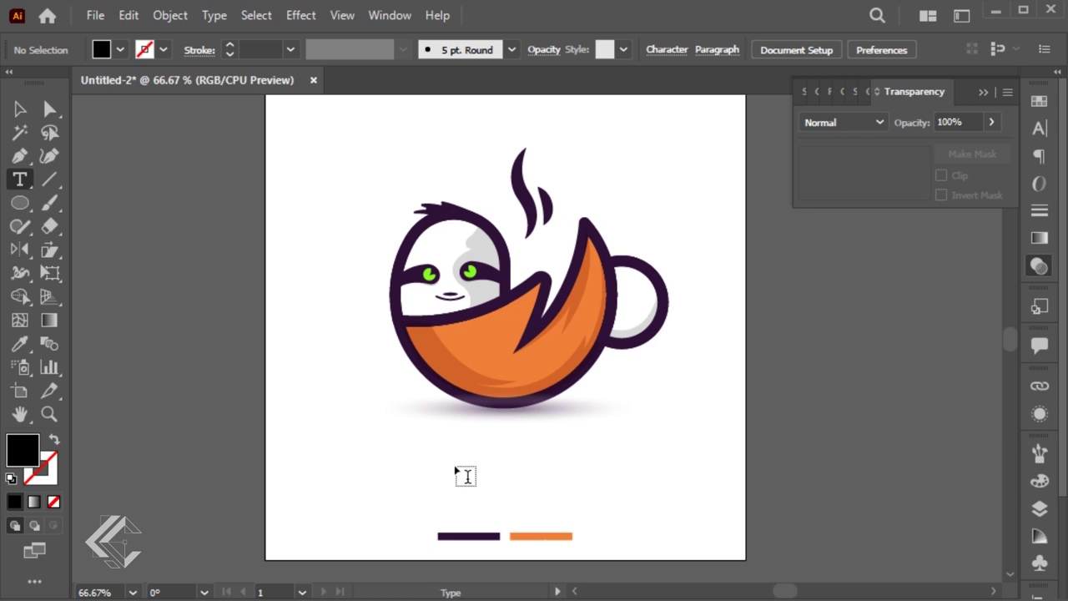
click(452, 468)
text(cup sloth)
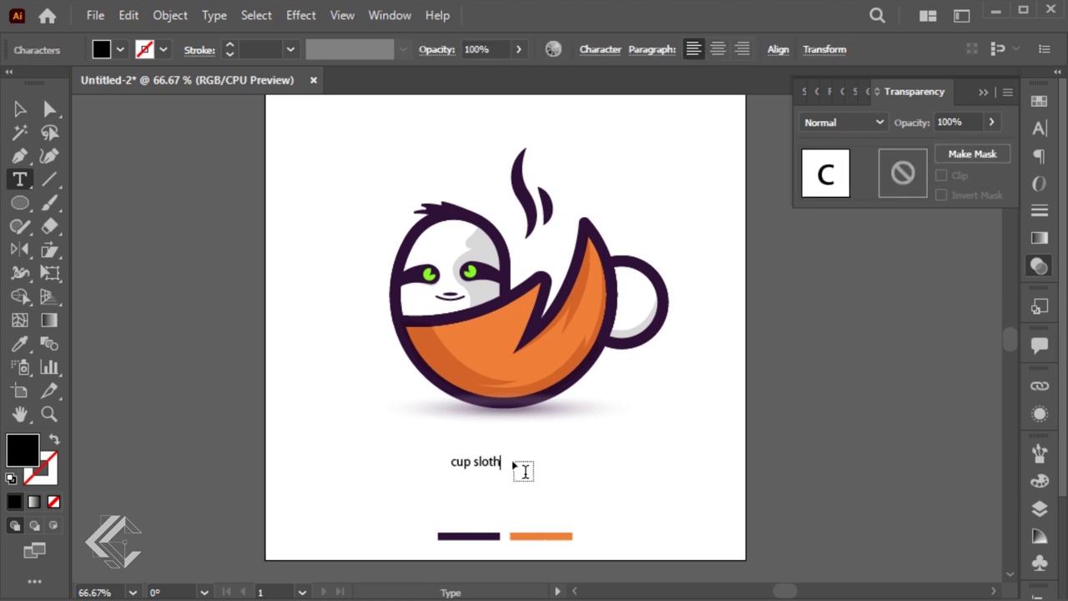
key(Escape)
mouse_move(503, 469)
mouse_down()
mouse_move(567, 516)
mouse_move(543, 482)
mouse_up()
- Set the wordmark's font to Amazon and scale it up further
key(ctrl+t)
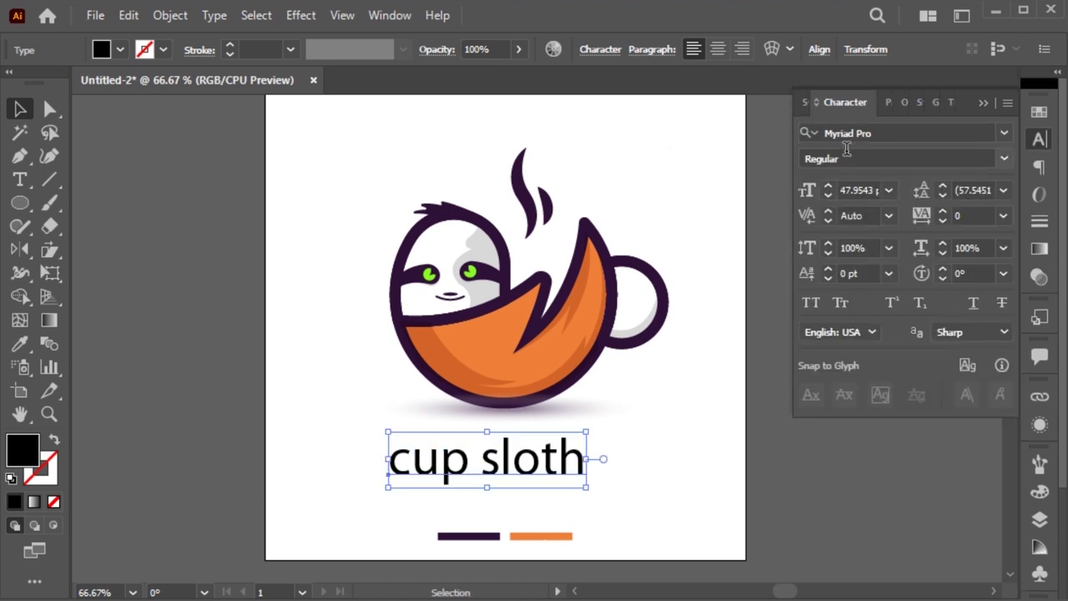
click(859, 134)
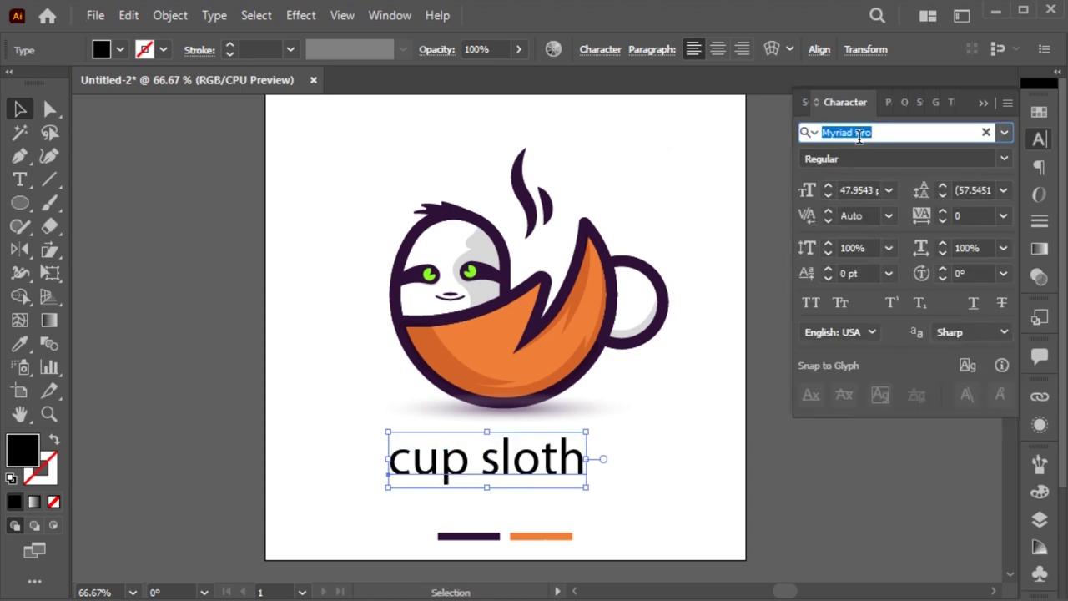
text(amaz)
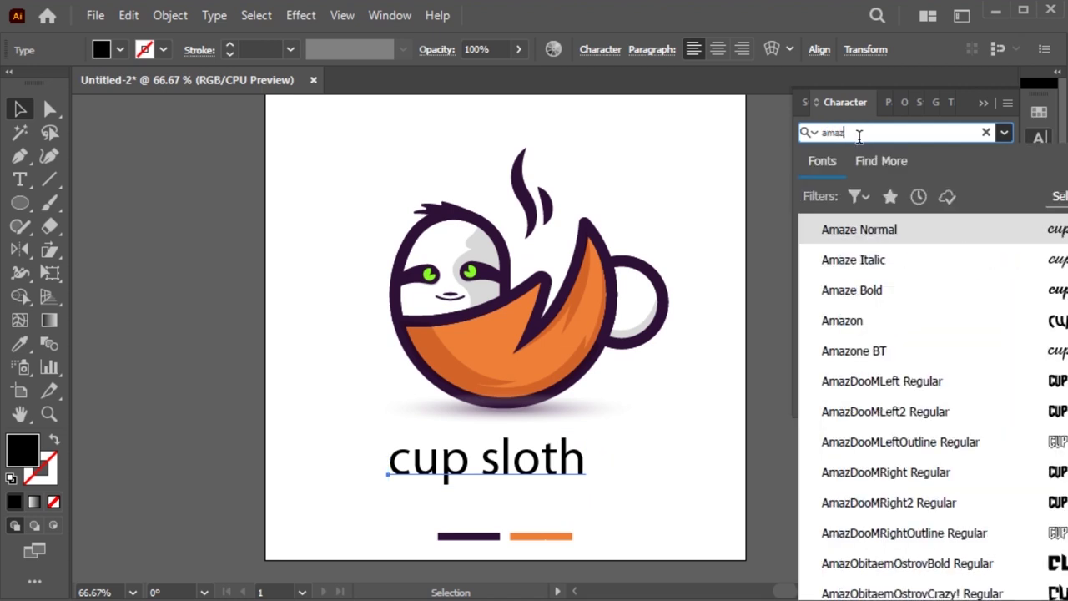
text(o)
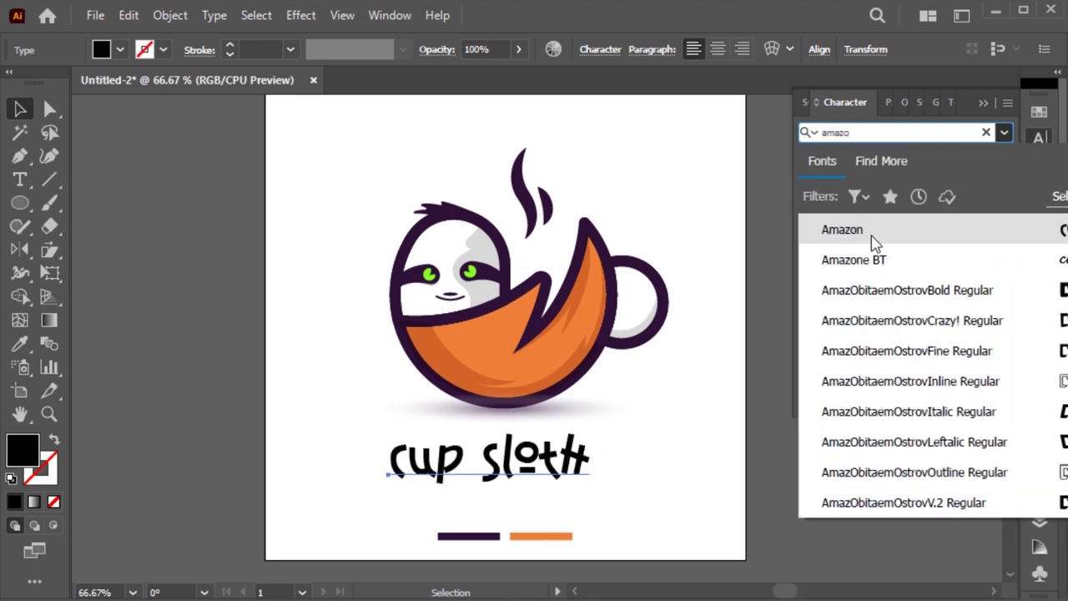
click(875, 240)
click(576, 476)
drag(597, 494, 615, 497)
drag(560, 464, 574, 468)
- Fill the text with the colour bar's purple and move all artwork up together
key(i)
click(486, 526)
key(v)
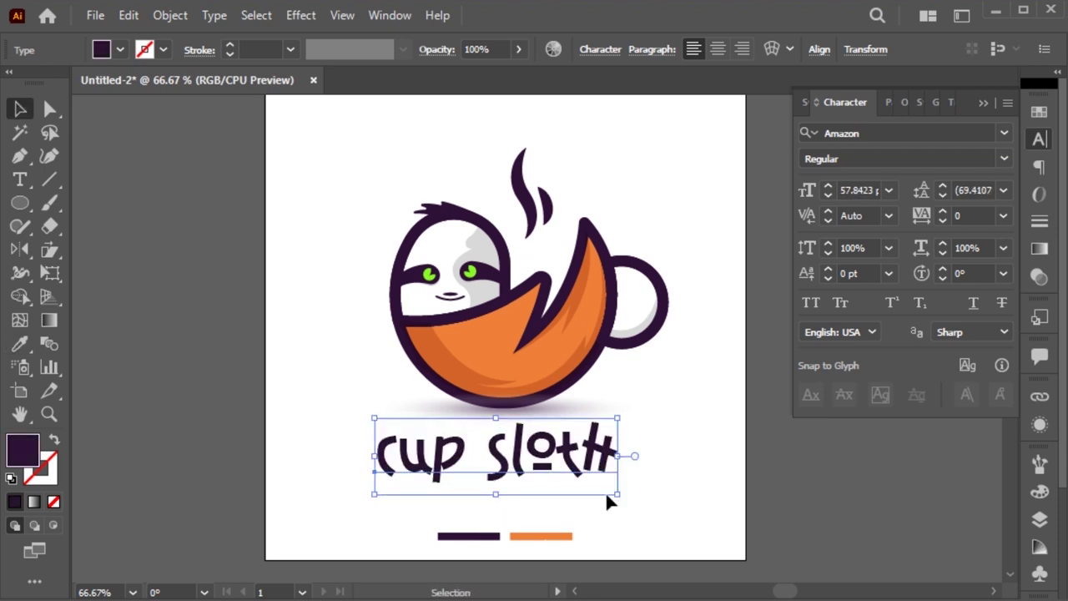
click(680, 424)
key(ctrl+a)
drag(434, 486, 423, 454)
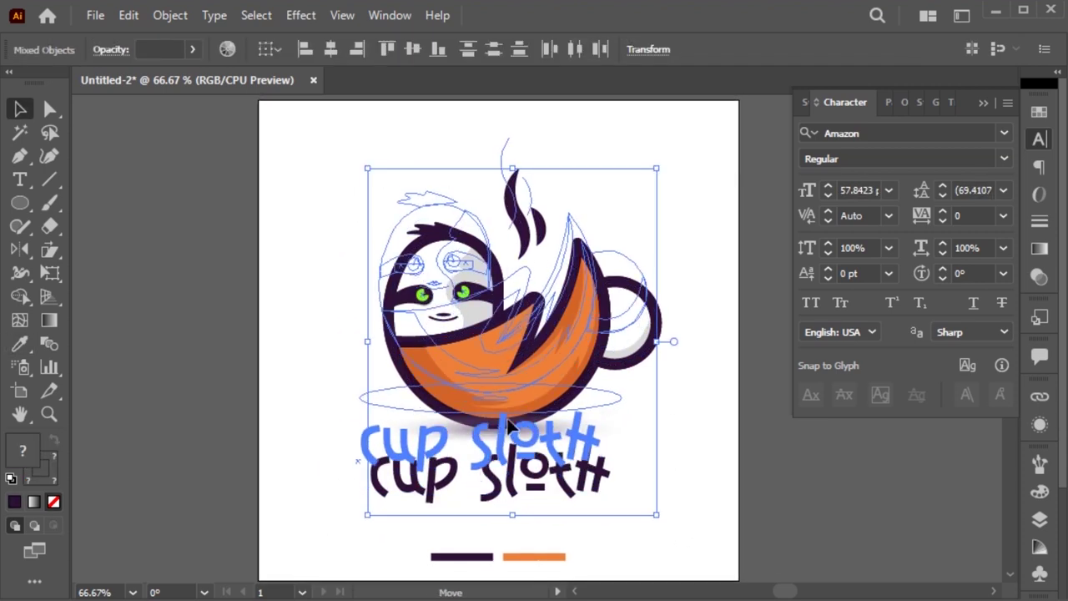
- Zoom into the sloth's face and slightly enlarge its nose and mouth
click(979, 97)
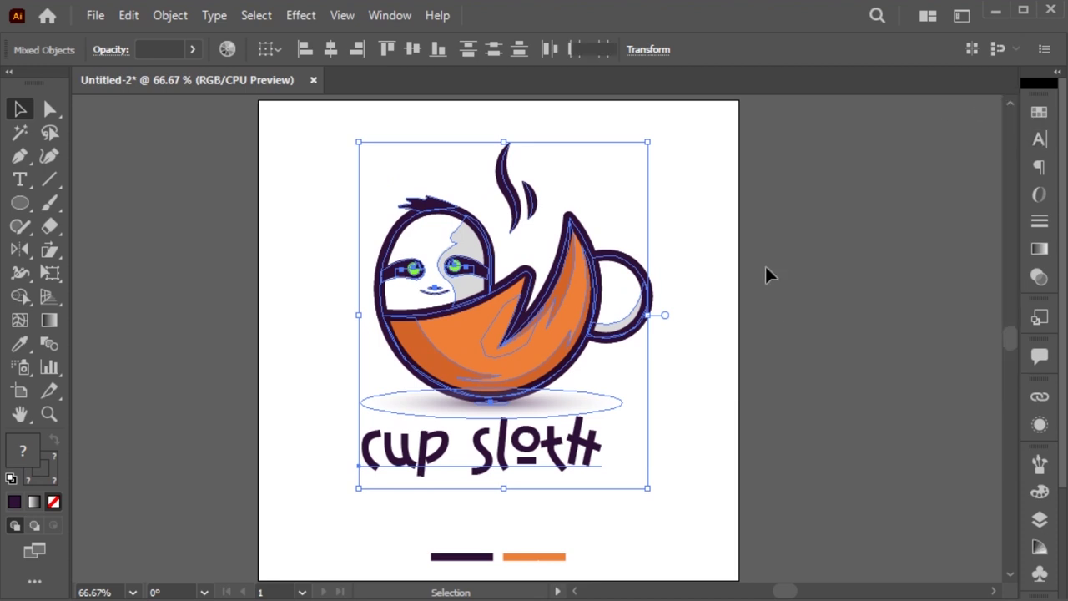
click(766, 267)
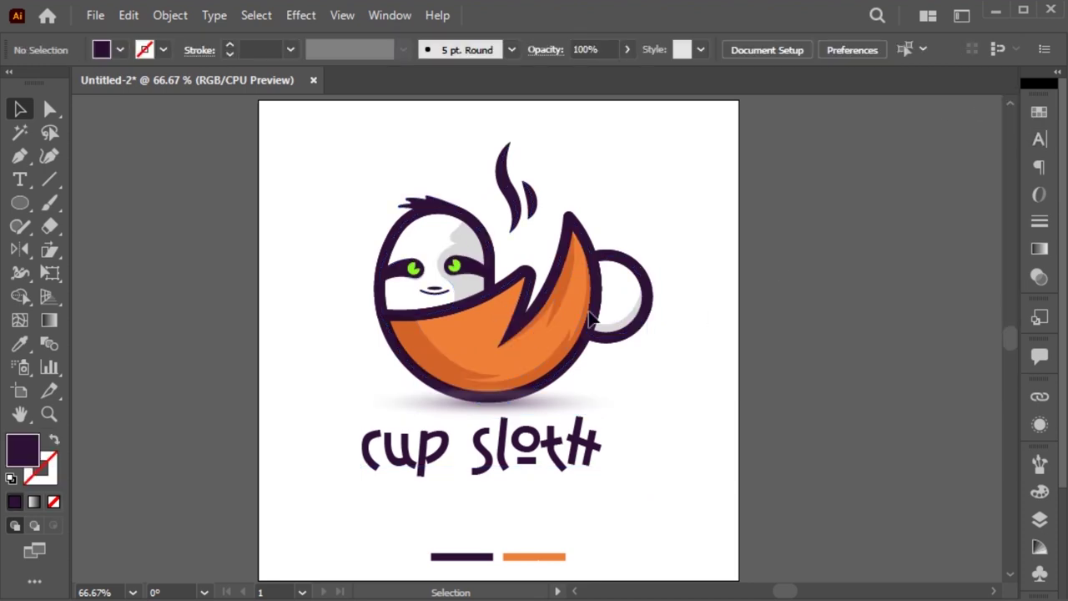
key(z)
drag(363, 265, 553, 329)
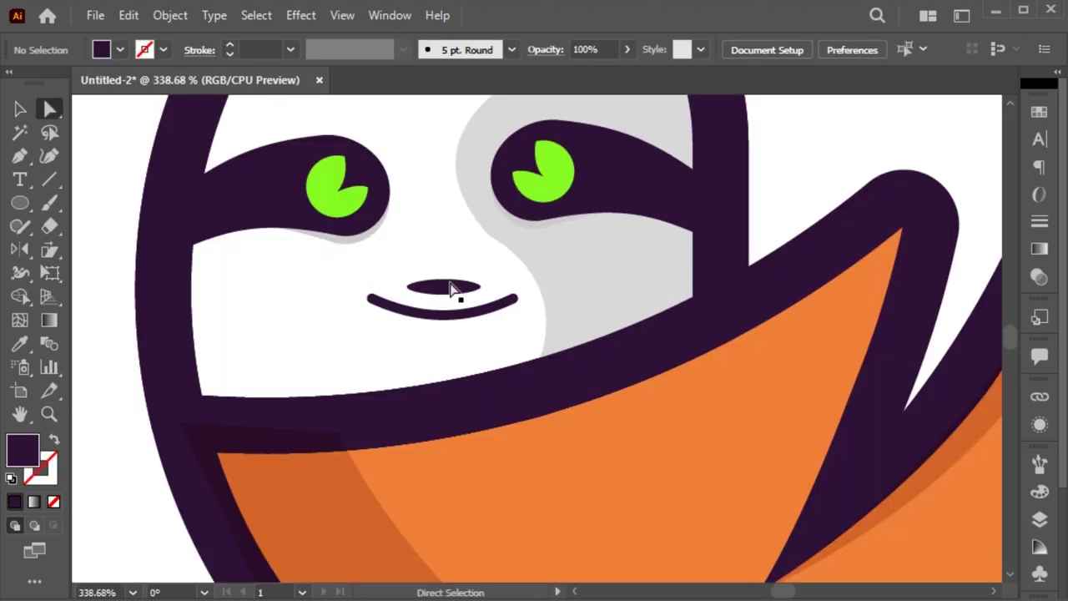
ctrl+click(447, 288)
double_click(442, 319)
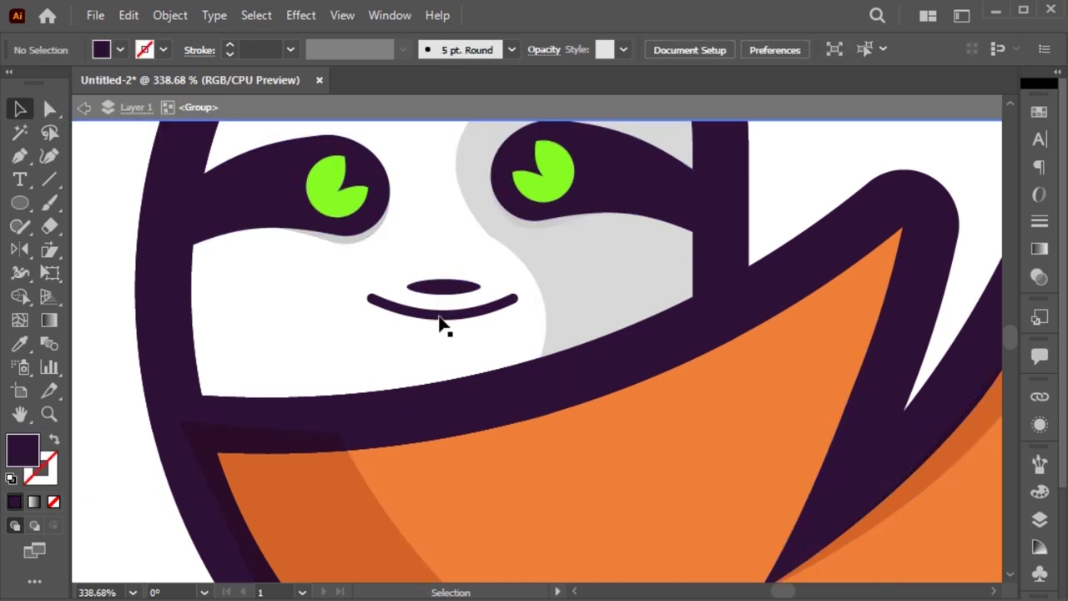
click(442, 314)
shift+click(443, 287)
drag(512, 324, 534, 328)
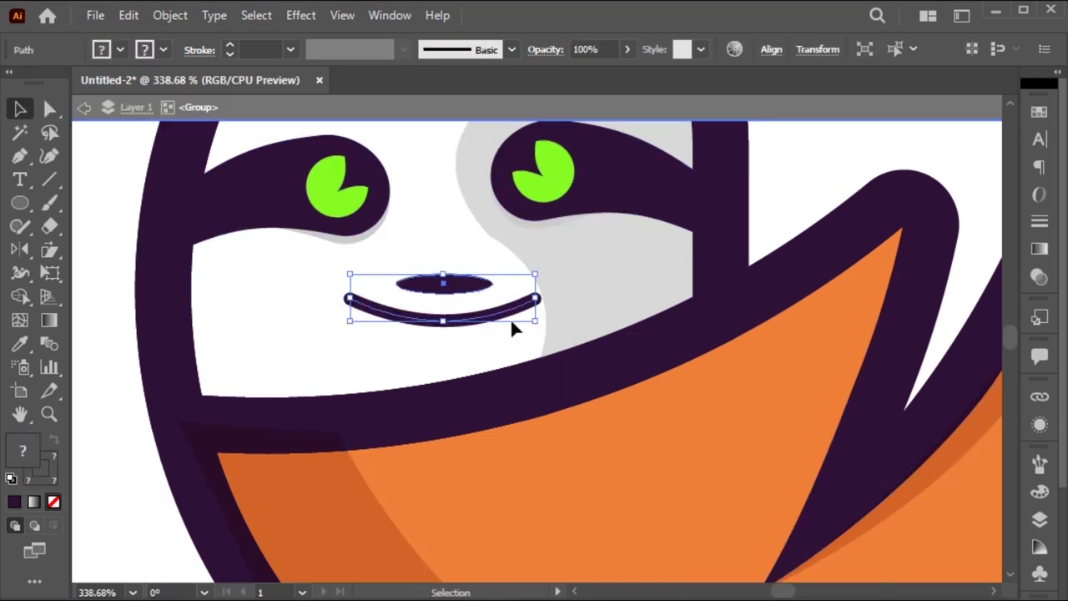
double_click(791, 150)
- Zoom back out to frame the whole logo and wordmark
key(ctrl+minus)
key(ctrl+minus)
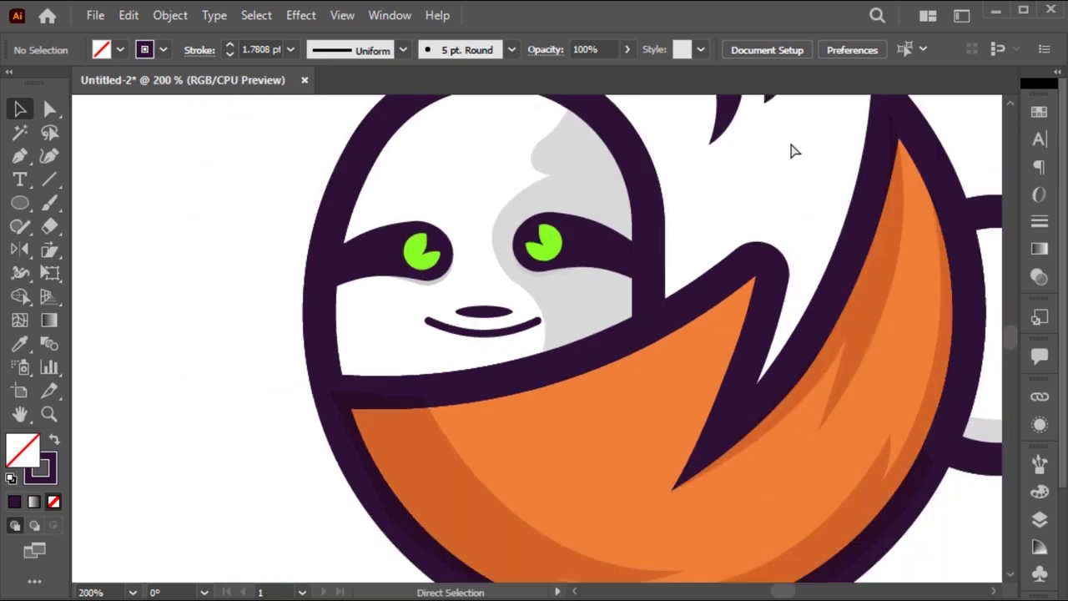
key(ctrl+minus)
key(ctrl+minus)
key(ctrl+minus)
key(ctrl+minus)
key(z)
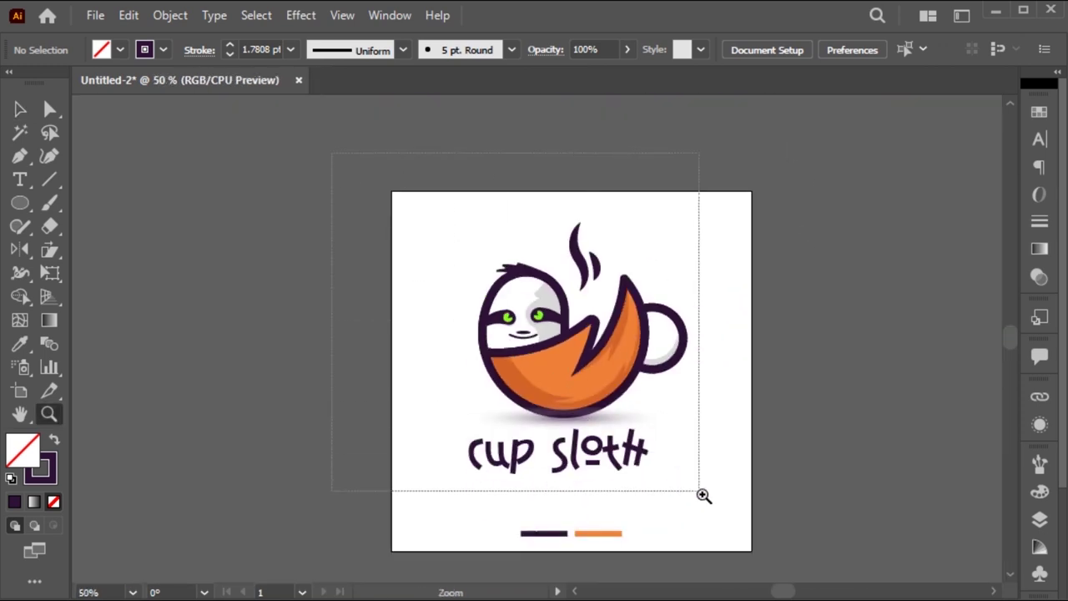
drag(369, 153, 782, 532)
key(v)
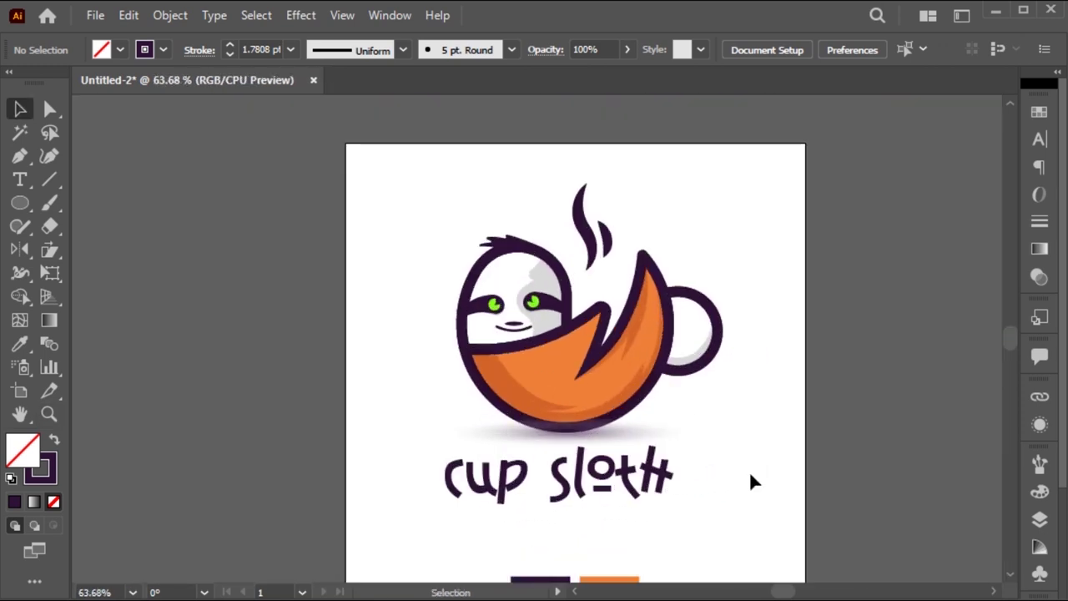